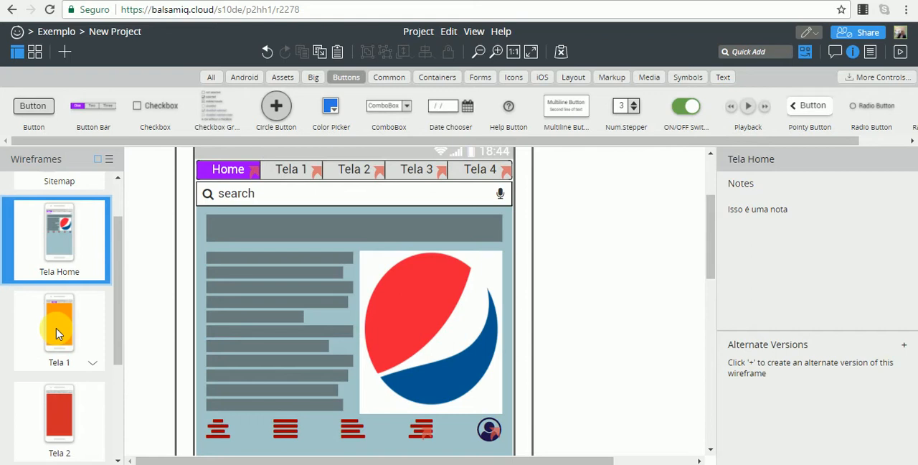
Open the Tela 1 wireframe and add a checkbox in the upper part of the orange area, at about X 91, Y 193.
left_click(59, 334)
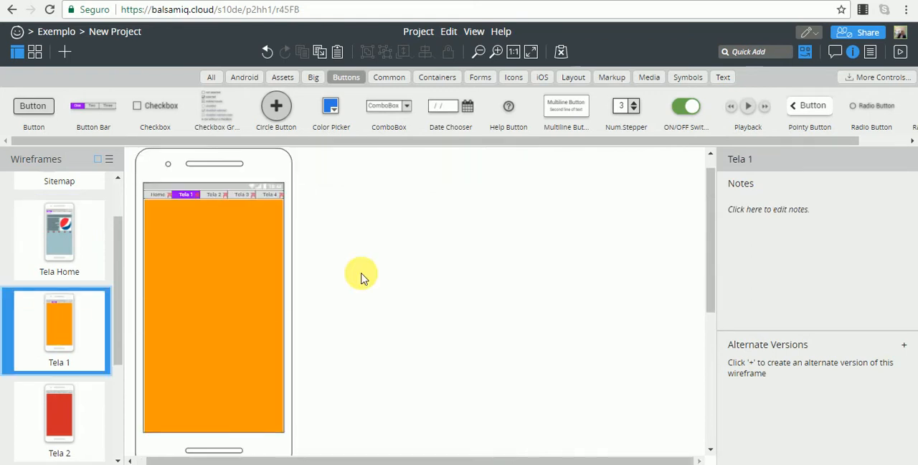
scroll(361, 278, "up", 7)
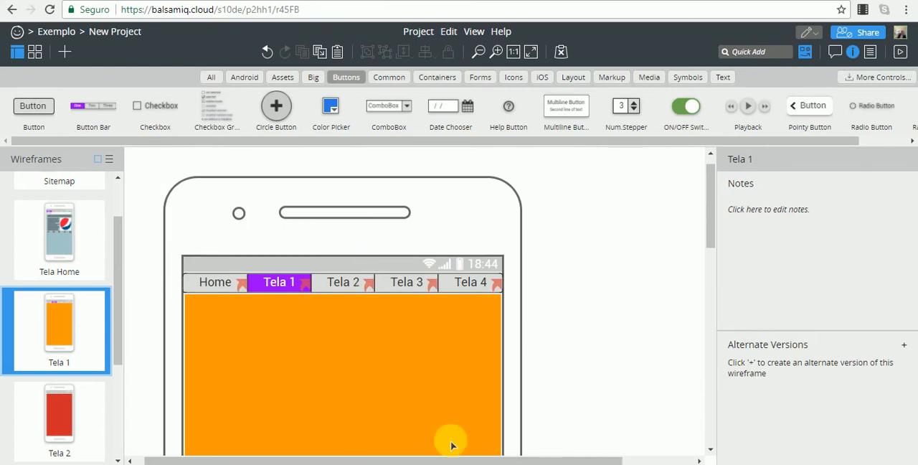
scroll(383, 436, "down", 3)
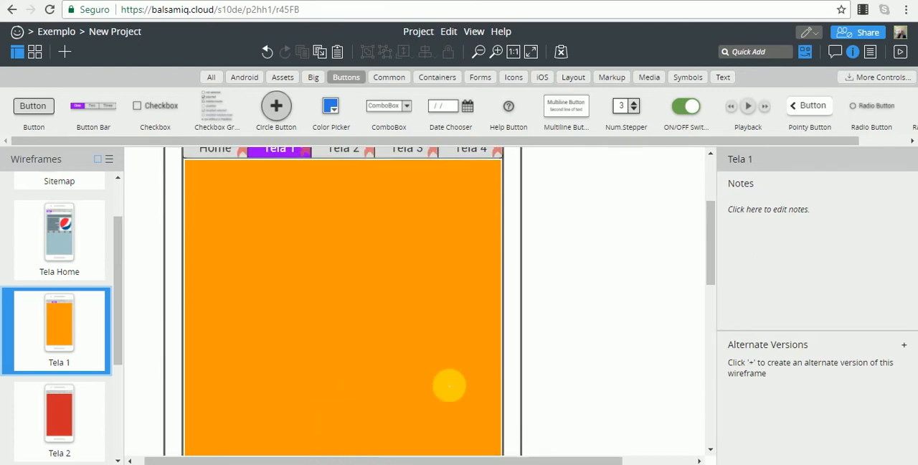
scroll(451, 373, "up", 2)
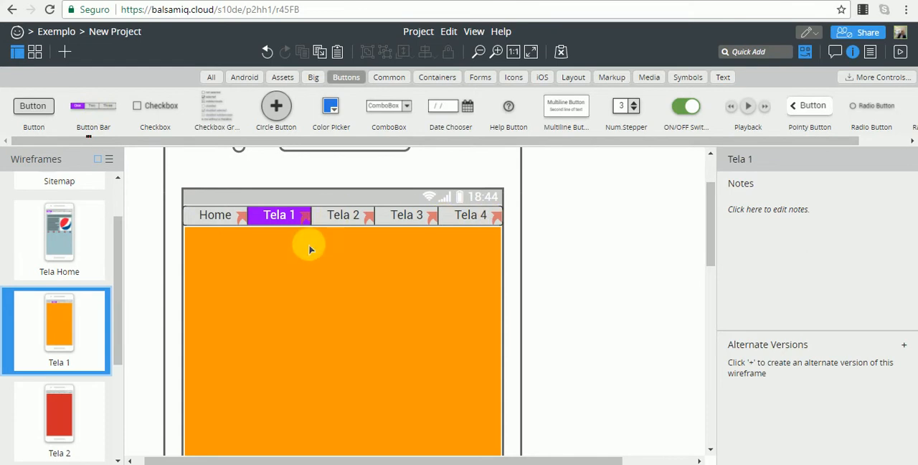
double_click(152, 111)
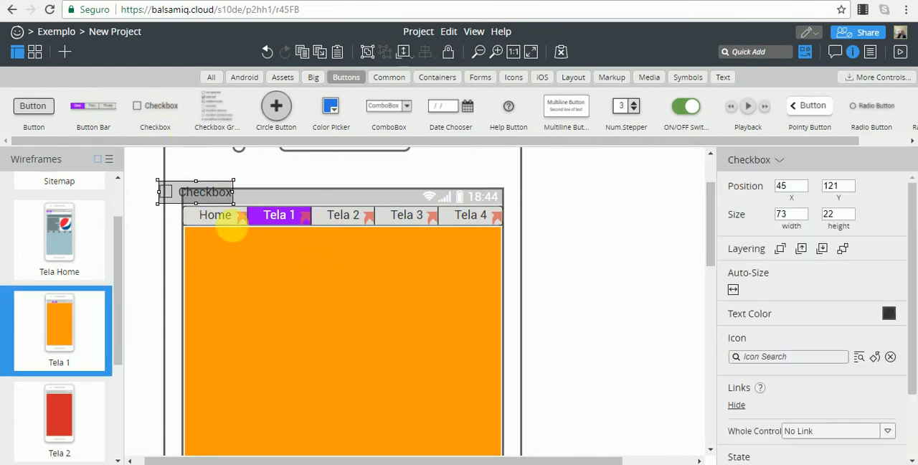
left_click_drag(205, 192, 251, 269)
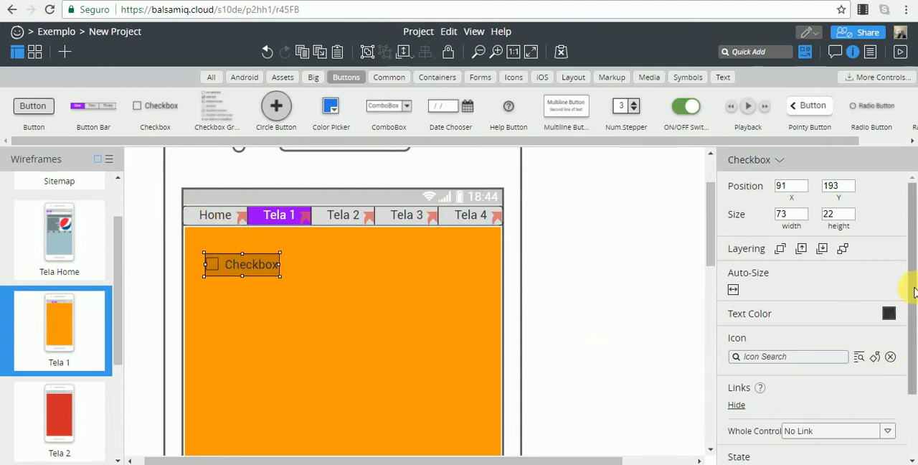
Try the Selected state on the checkbox and set its state back to Normal.
scroll(914, 337, "down", 2)
left_click_drag(914, 337, 886, 376)
left_click(840, 400)
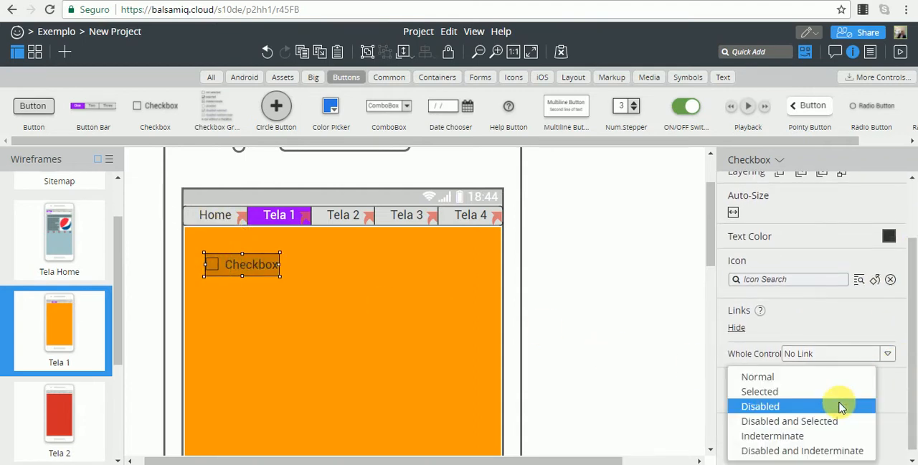
left_click(798, 393)
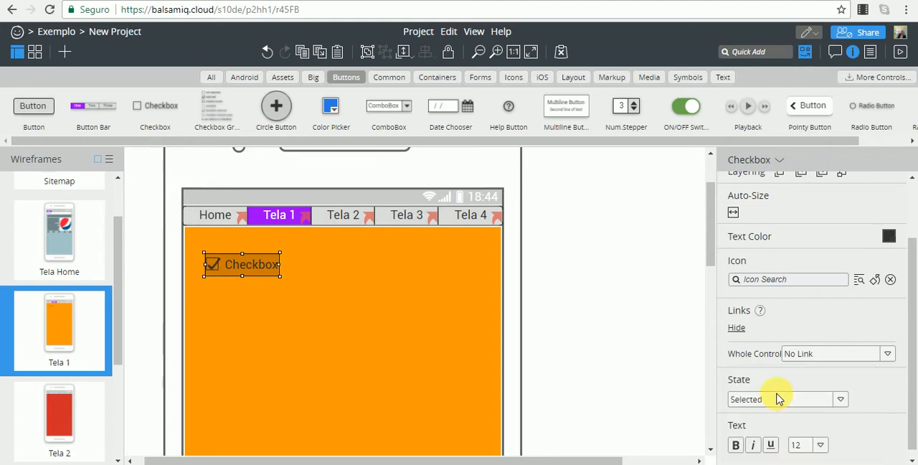
left_click(370, 464)
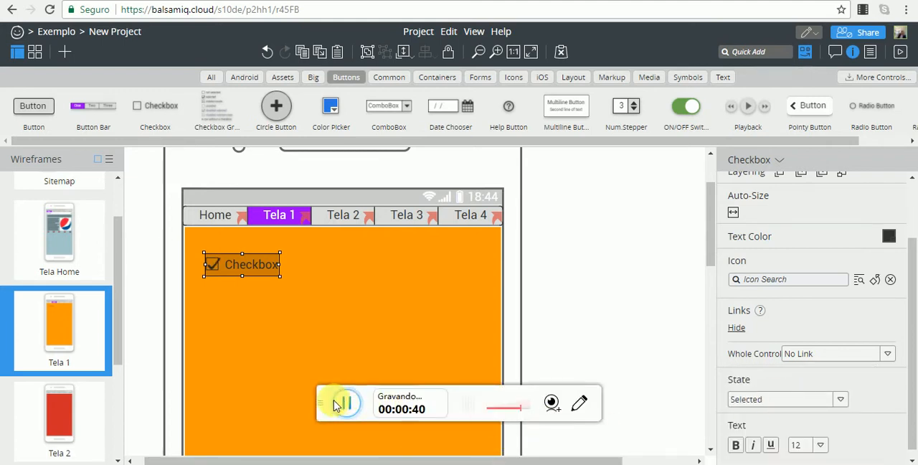
left_click(842, 406)
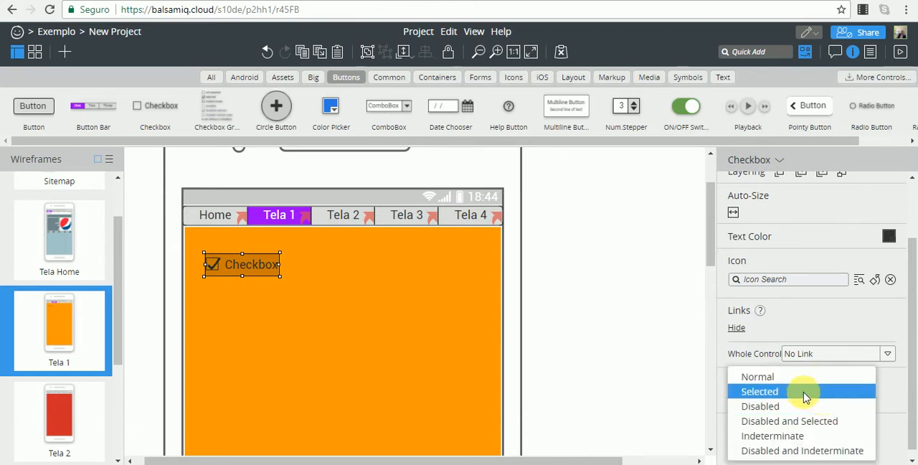
left_click(805, 393)
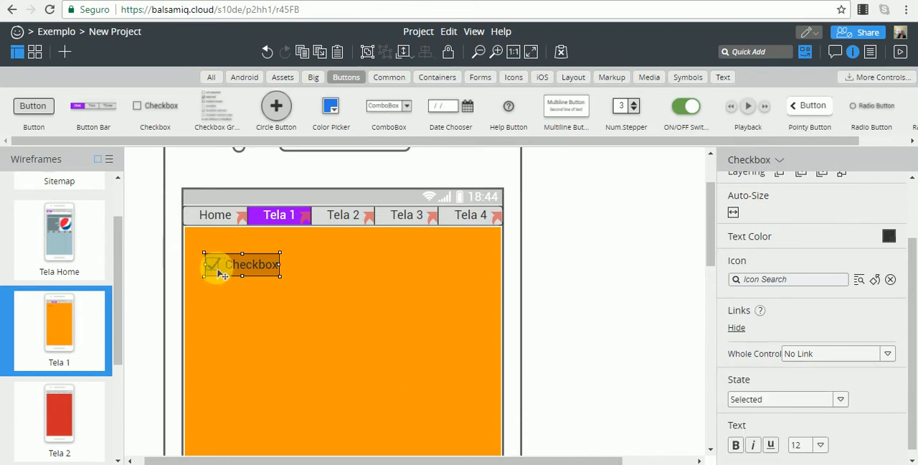
left_click(840, 400)
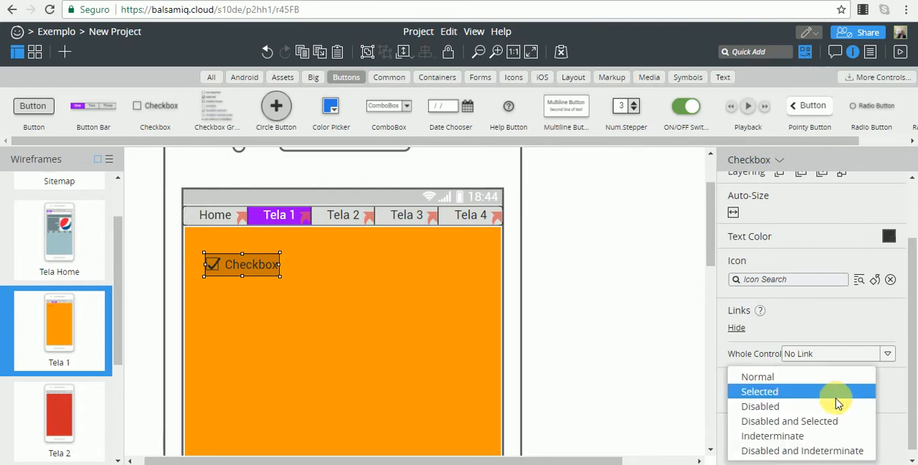
left_click(763, 377)
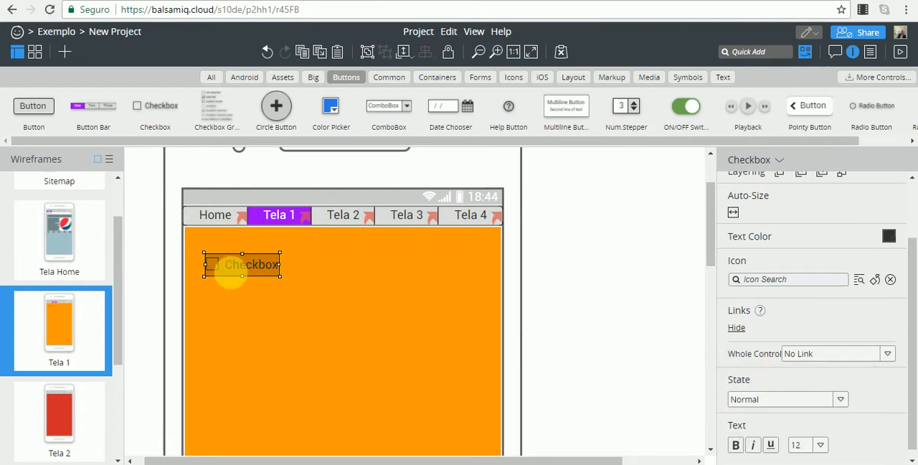
Change the checkbox's label to "Verdadeiro".
left_click(239, 274)
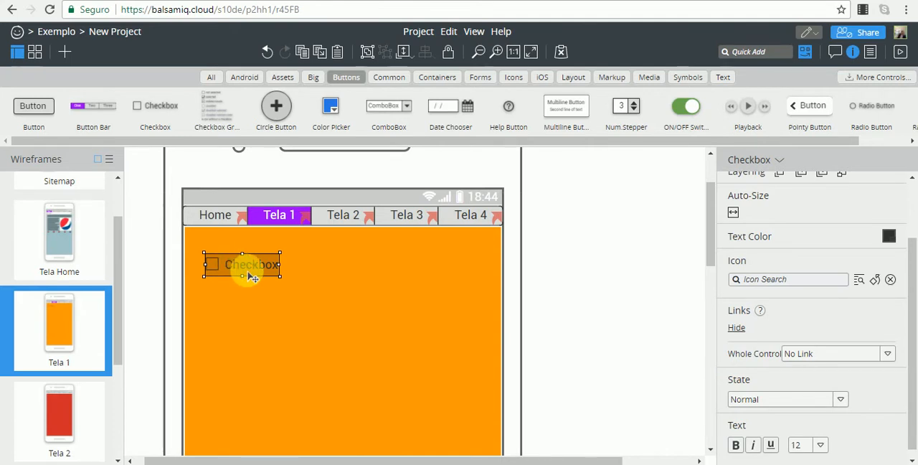
double_click(248, 274)
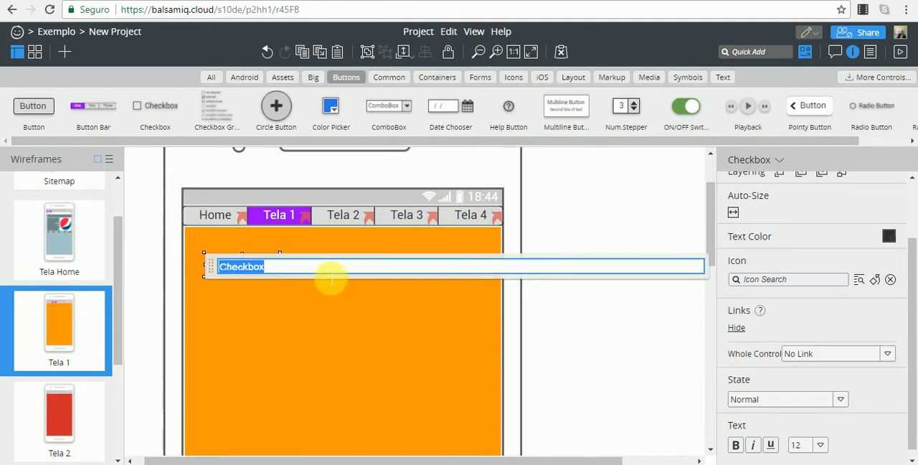
type("Verdadeiro")
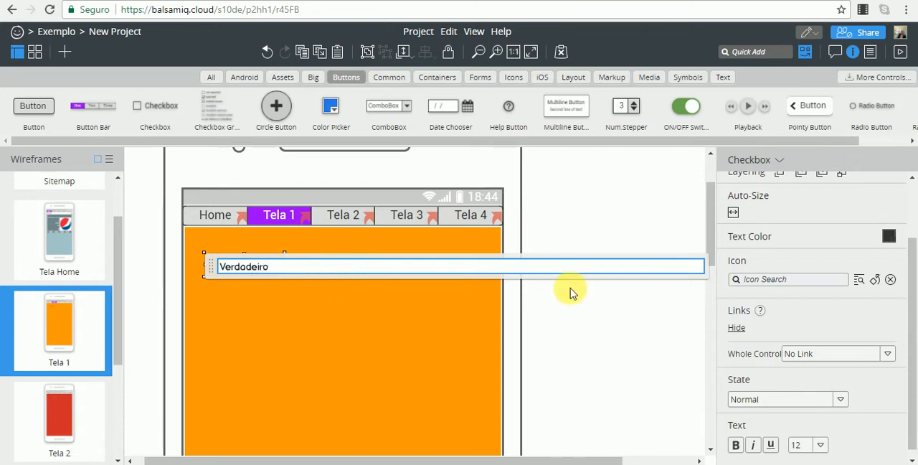
left_click(586, 314)
Duplicate the Verdadeiro checkbox alongside it at about X 189, Y 193, and label the copy "Falso".
left_click(245, 267)
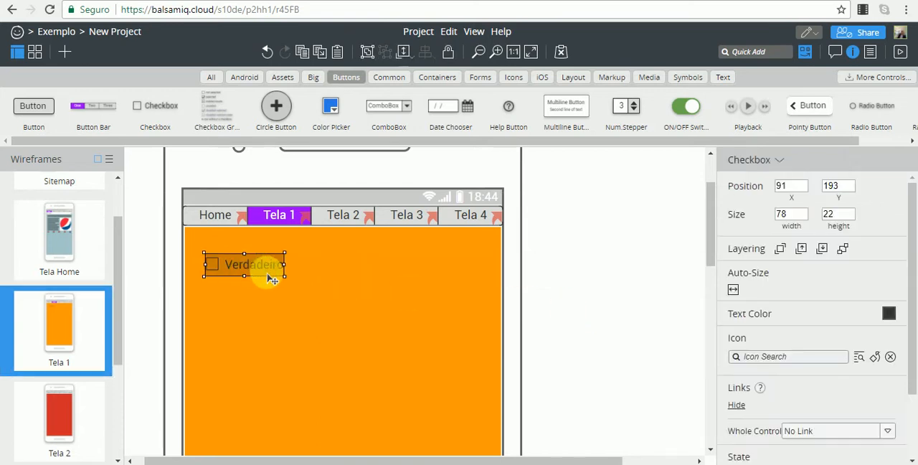
left_click_drag(267, 276, 363, 264)
double_click(336, 267)
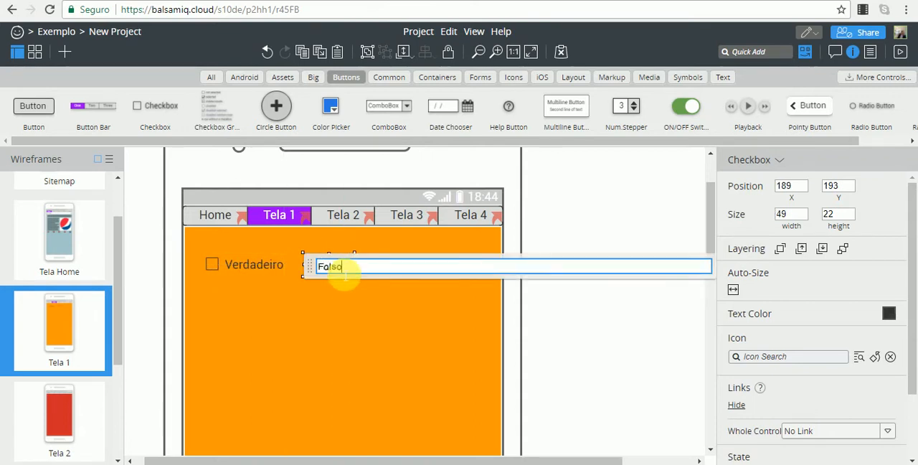
left_click(637, 334)
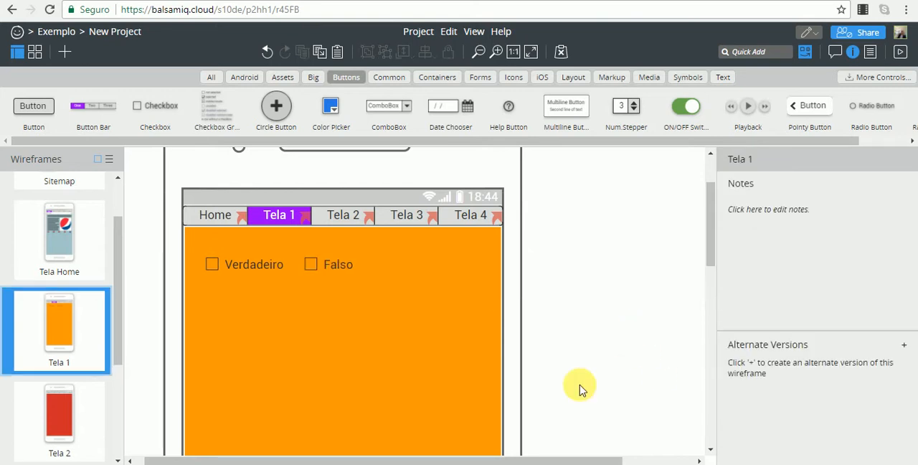
Move the Verdadeiro and Falso checkboxes together to about X 148, Y 222.
left_click(307, 406)
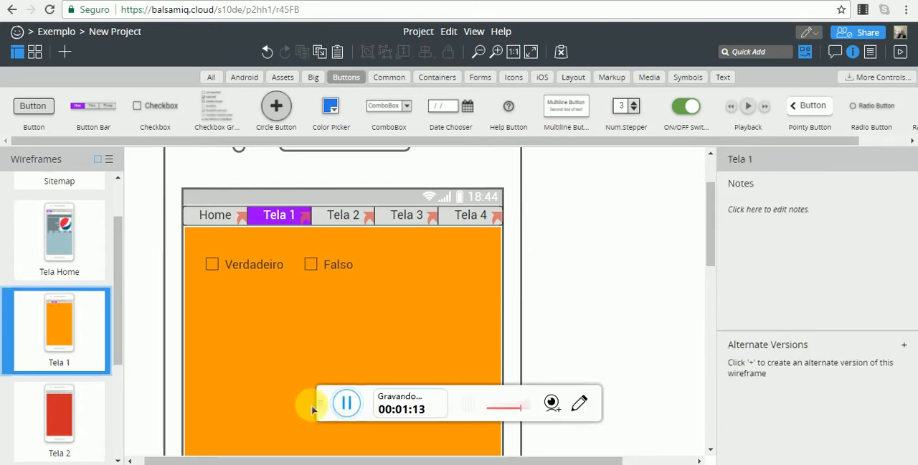
left_click(261, 271)
left_click(322, 263, "shift")
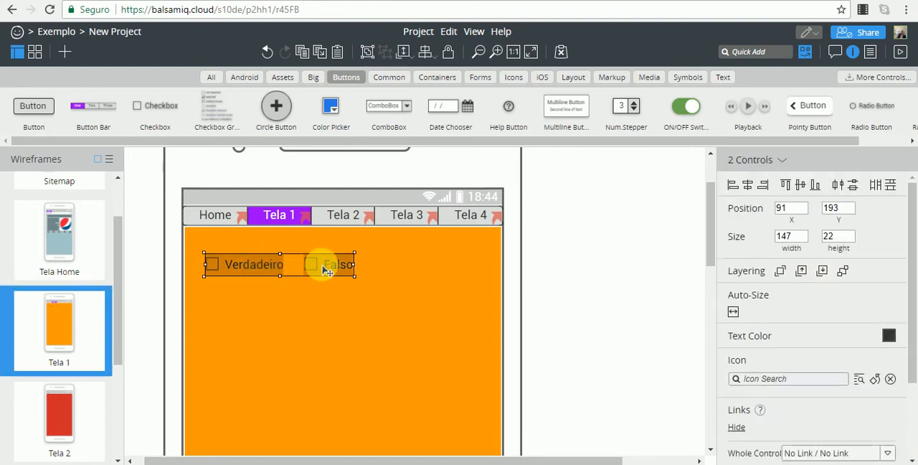
left_click_drag(350, 284, 383, 297)
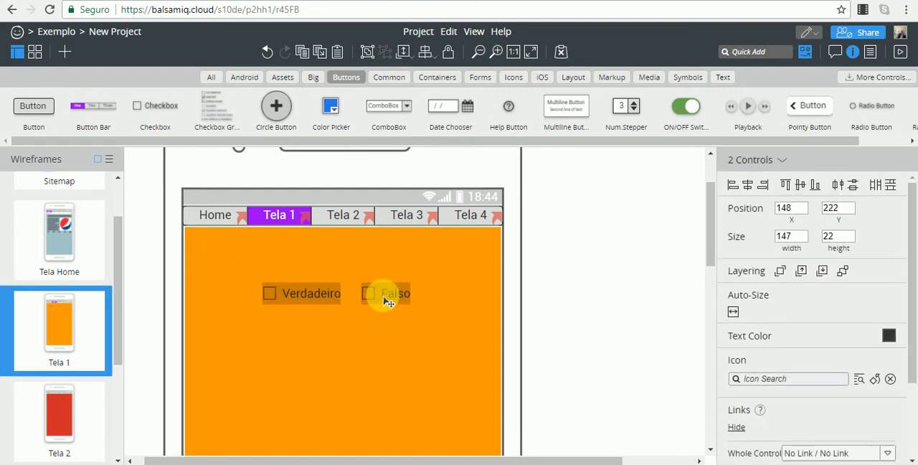
left_click(585, 264)
Add a Block of Text above the two checkboxes and shrink its height to two lines.
left_click(749, 52)
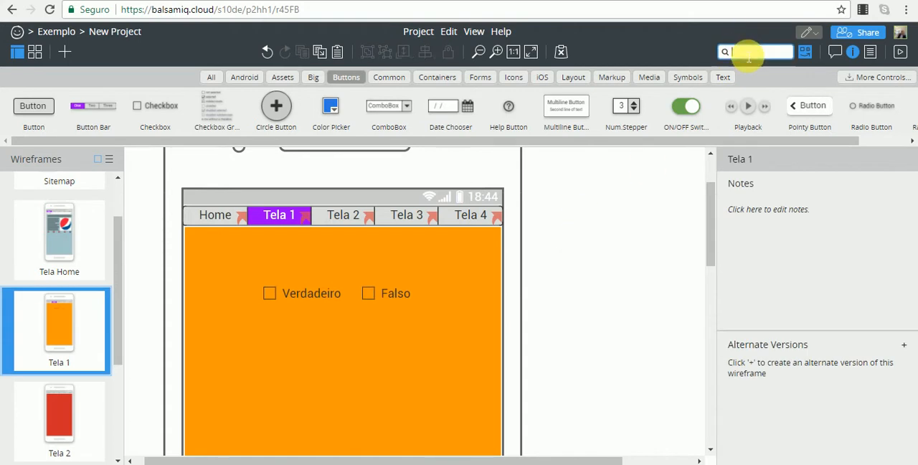
type("tecx")
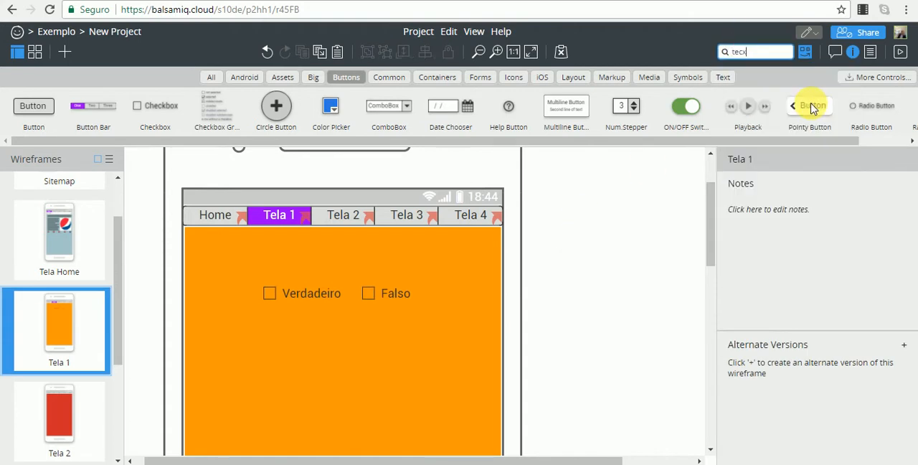
key("BackSpace")
key("BackSpace")
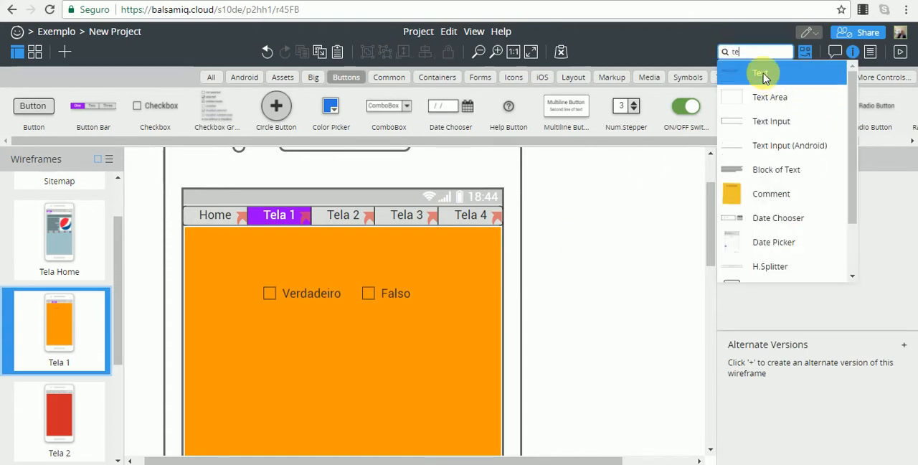
left_click(769, 176)
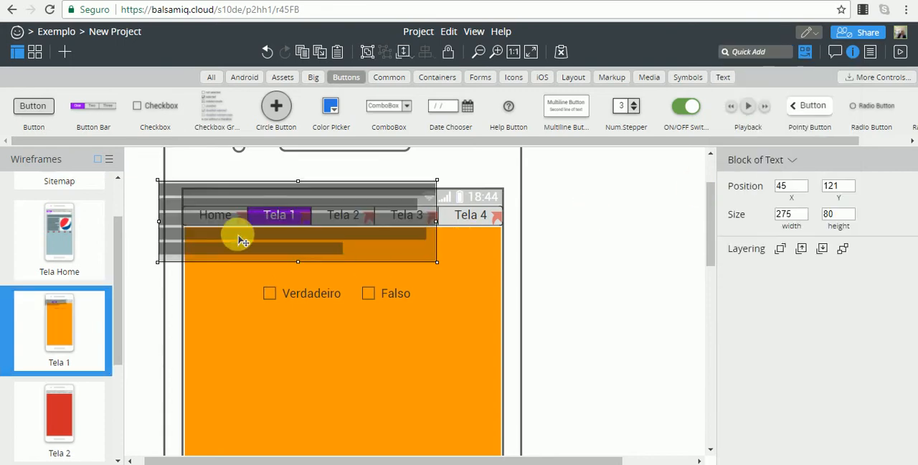
left_click_drag(240, 236, 285, 284)
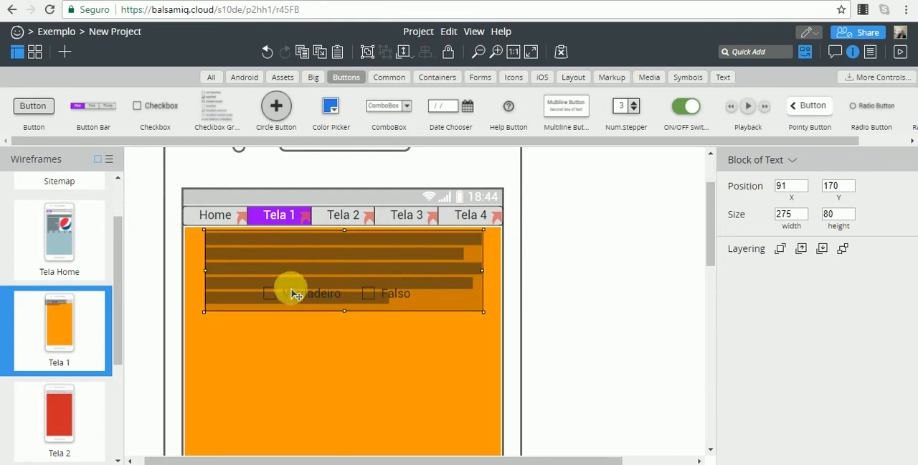
left_click_drag(347, 311, 373, 261)
left_click(546, 279)
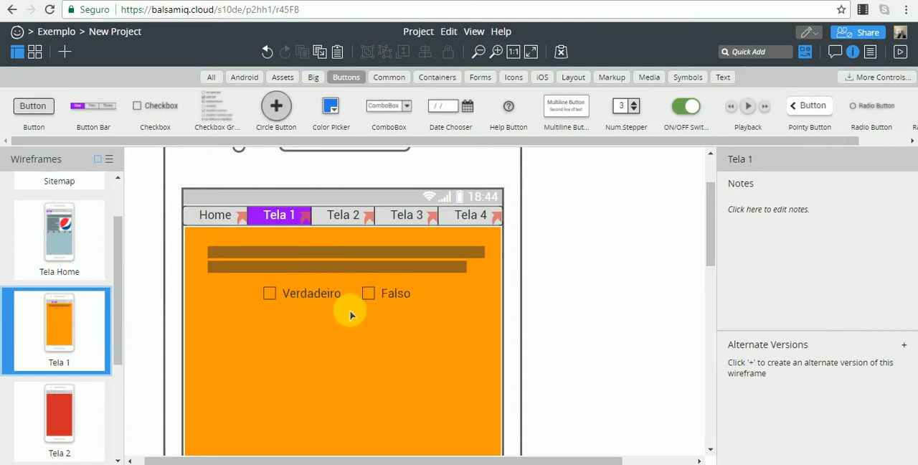
Duplicate the Tela 1 wireframe and set the Falso checkbox's state to Selected in the copy.
right_click(83, 328)
left_click(113, 348)
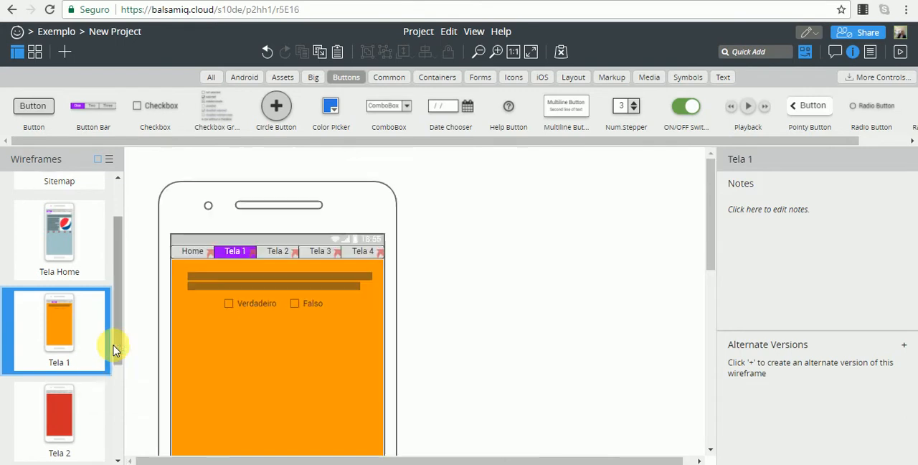
left_click(307, 304)
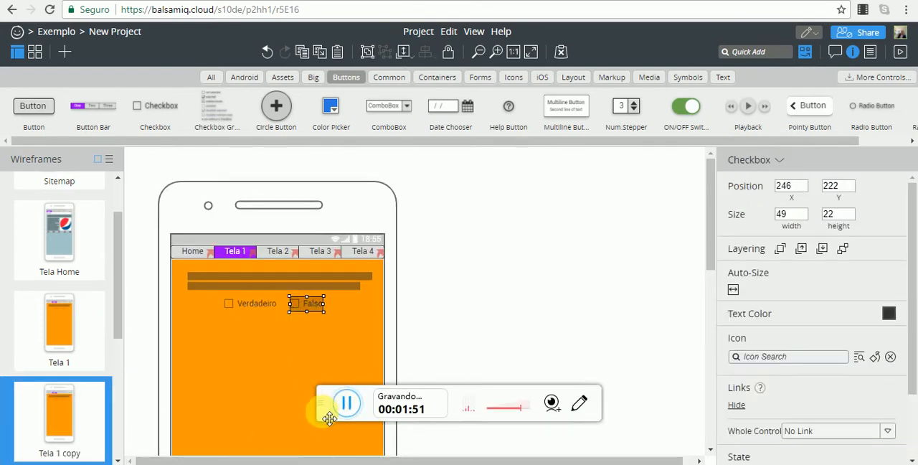
left_click_drag(326, 408, 326, 464)
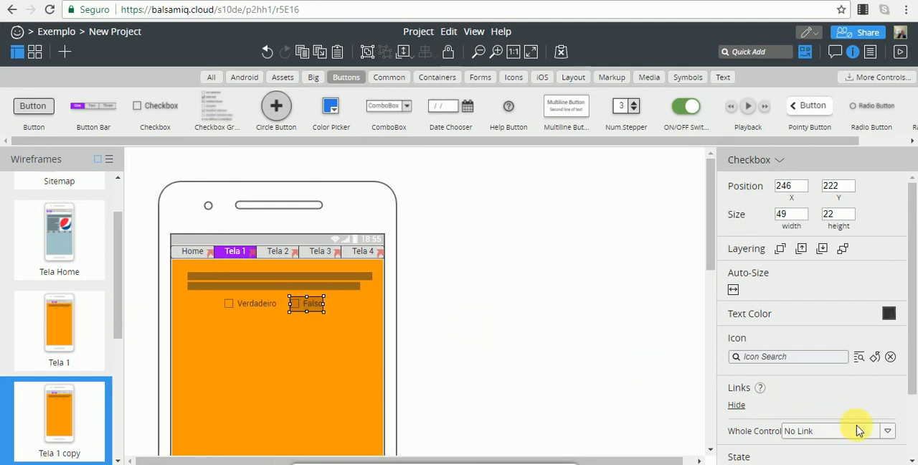
left_click_drag(909, 283, 913, 341)
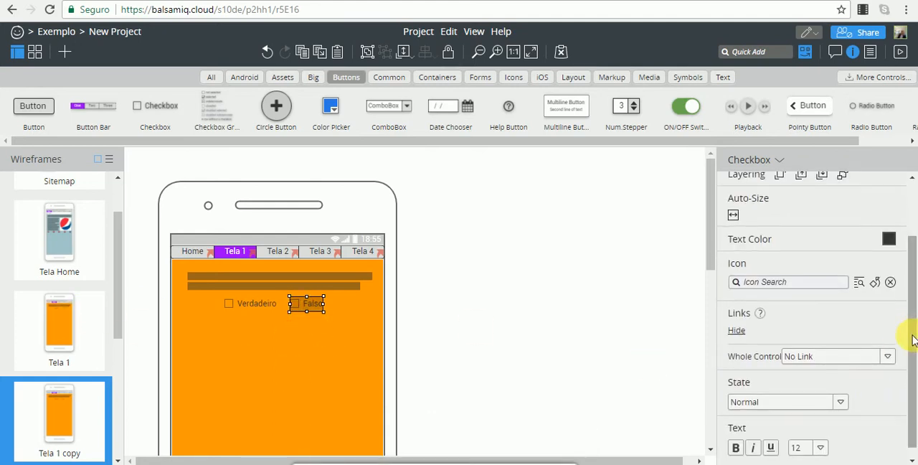
left_click(840, 404)
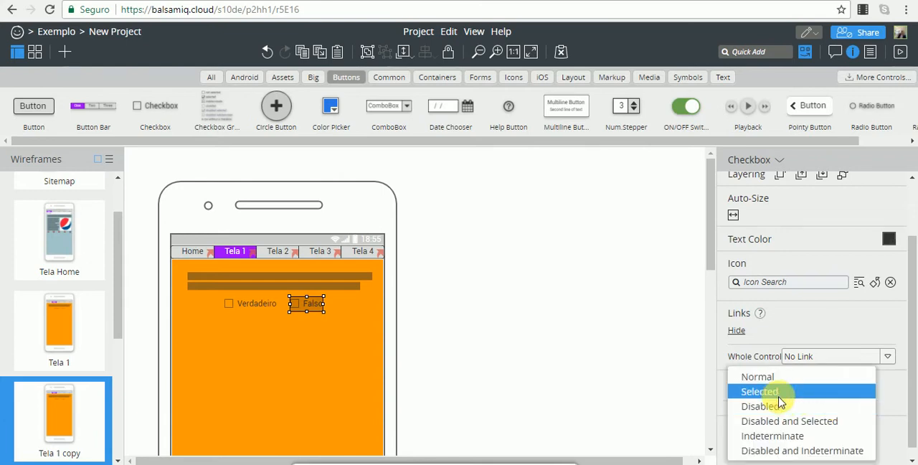
left_click(779, 398)
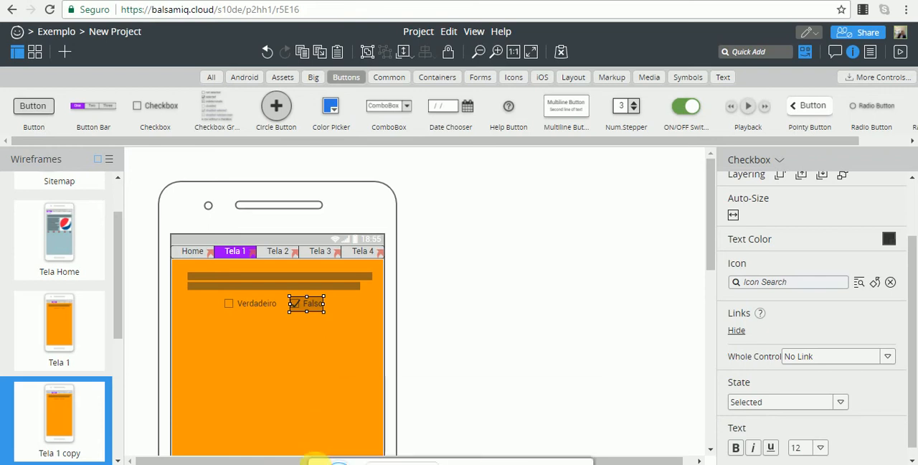
Link the Falso checkbox on the Tela 1 wireframe to Tela 1 copy.
left_click(76, 327)
left_click(396, 293)
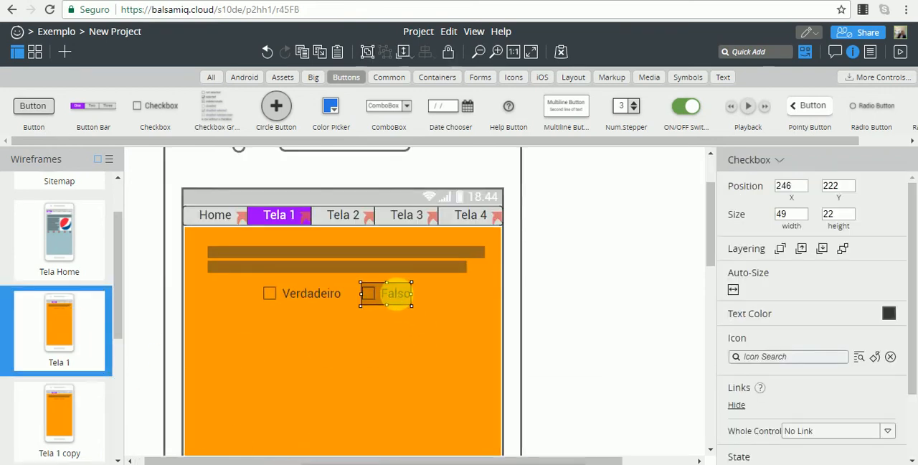
left_click_drag(912, 313, 910, 381)
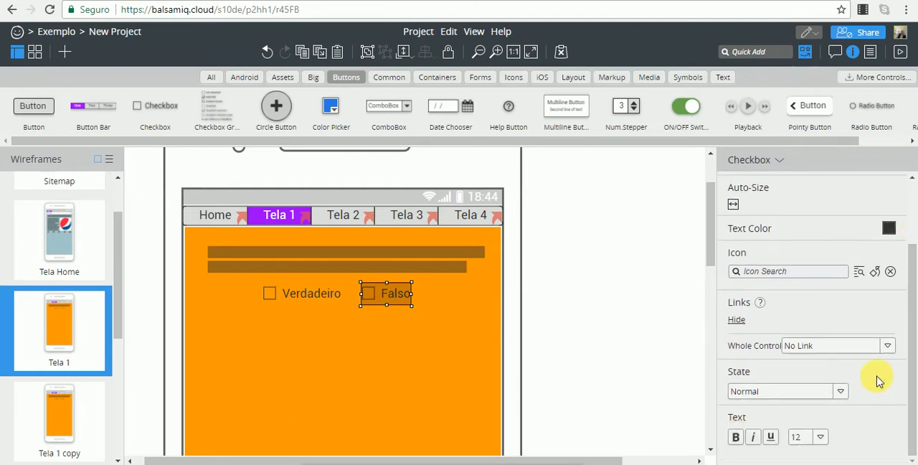
left_click(888, 348)
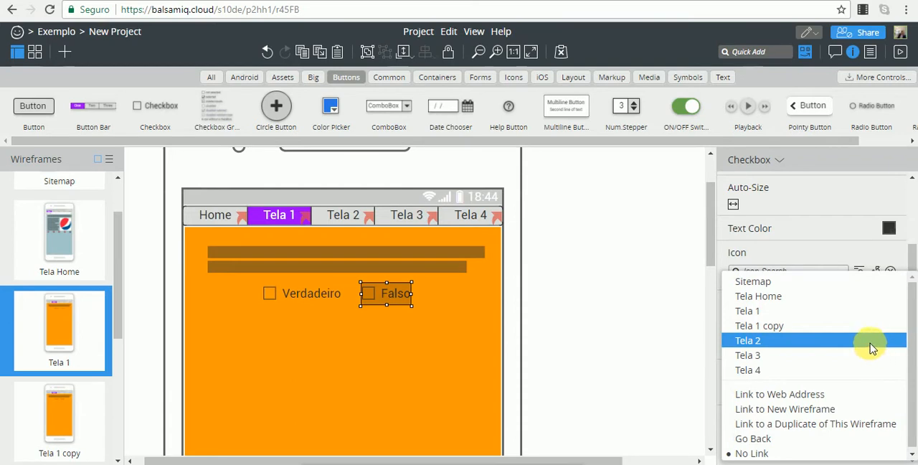
left_click(785, 326)
left_click(638, 334)
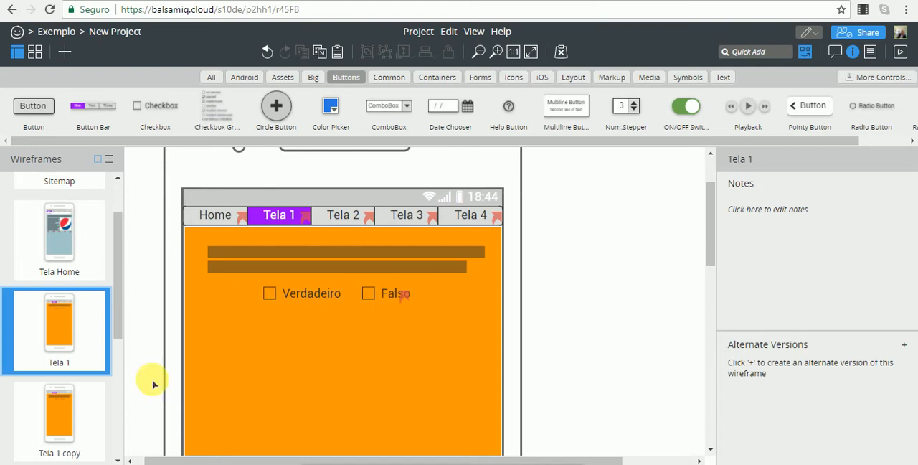
Link the selected Falso checkbox on the Tela 1 copy wireframe back to Tela 1.
left_click(70, 414)
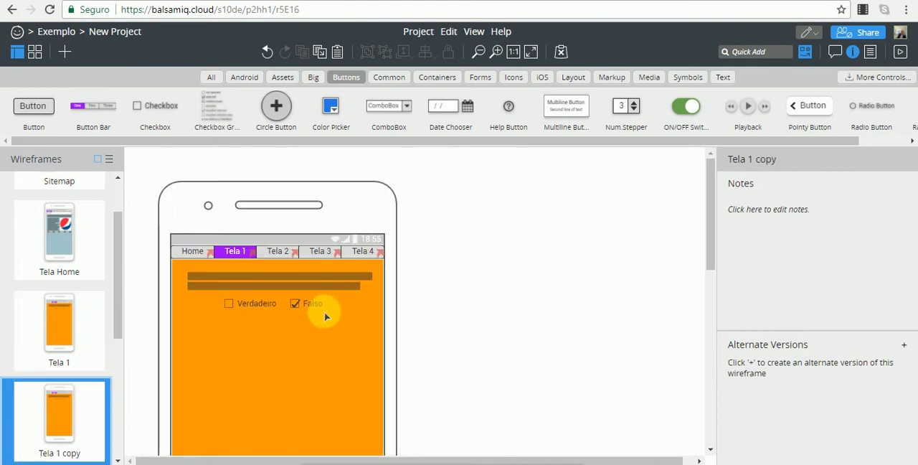
left_click(316, 304)
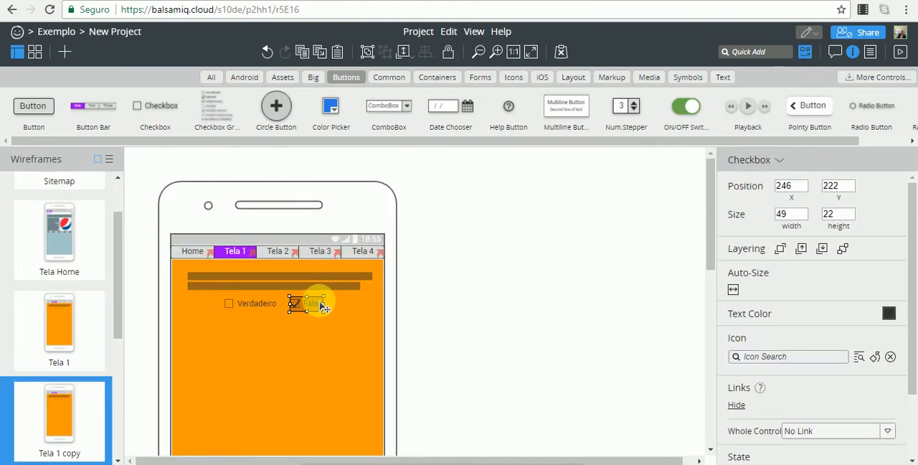
left_click(882, 433)
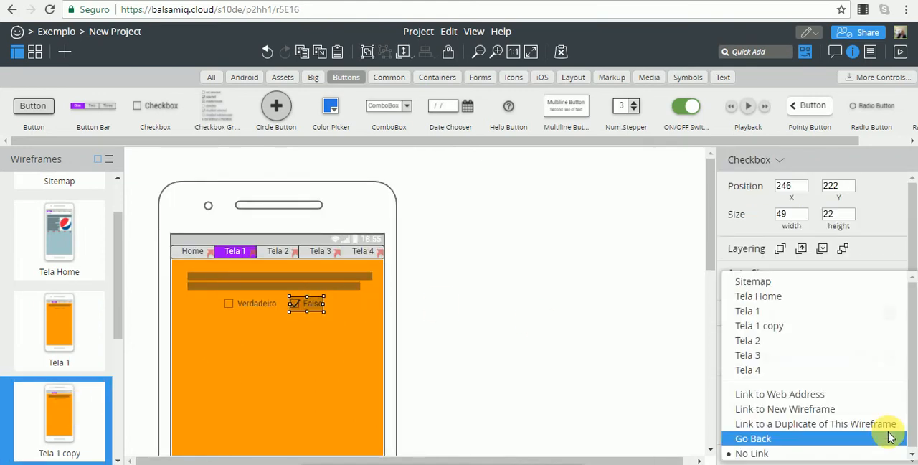
left_click(760, 319)
left_click(545, 323)
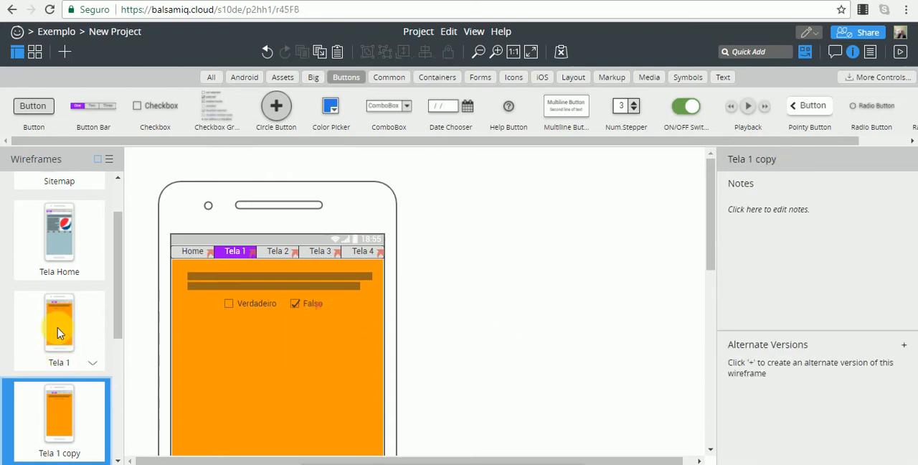
Run the full-screen presentation from Tela 1, toggle the Falso checkbox several times to test both links, and return to the editor.
left_click(58, 332)
left_click(900, 52)
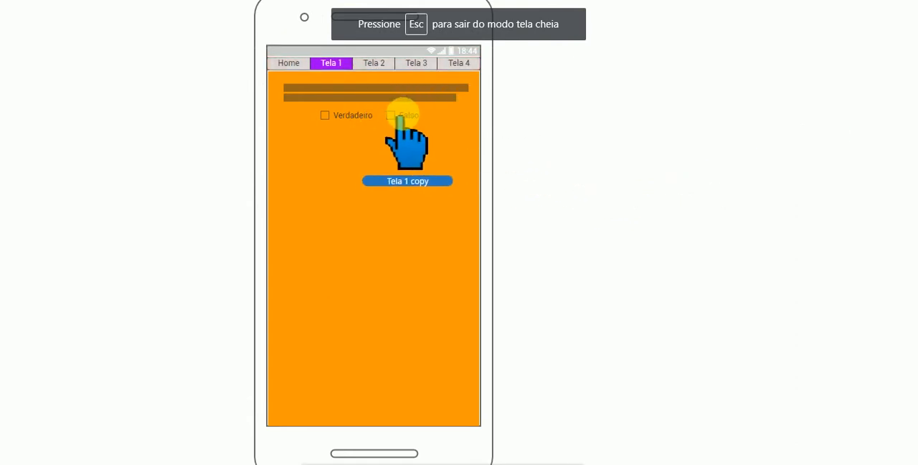
left_click(399, 117)
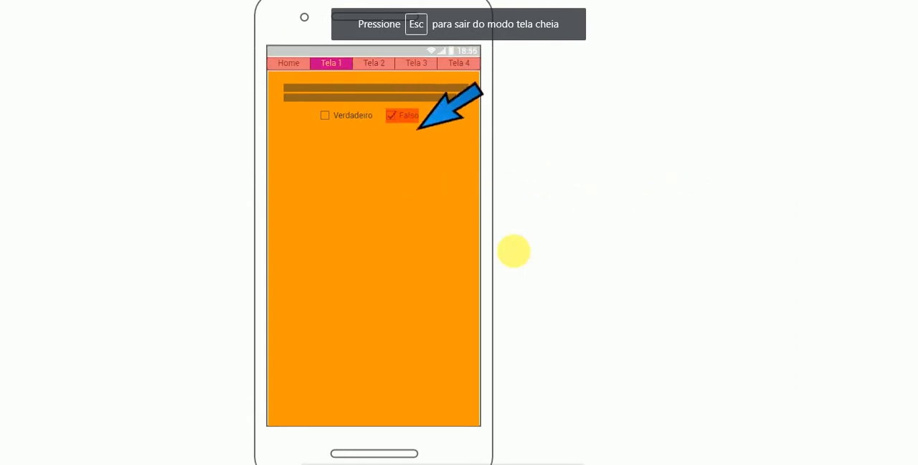
left_click(400, 116)
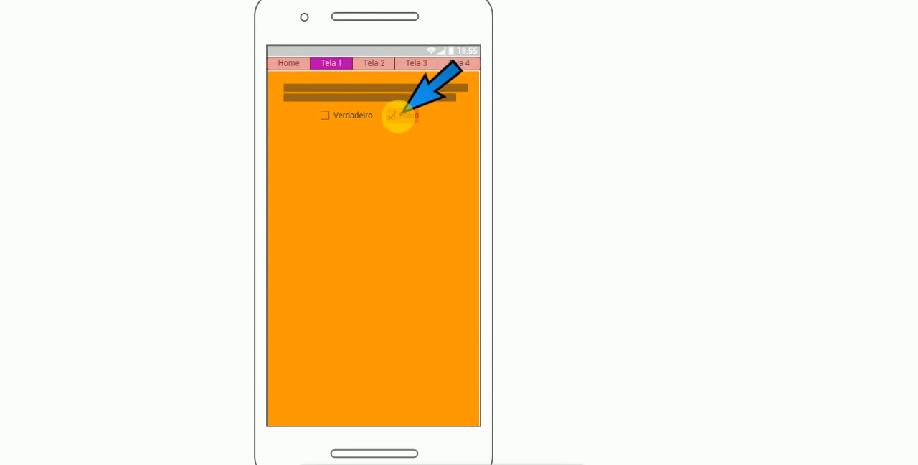
left_click(405, 115)
left_click(411, 115)
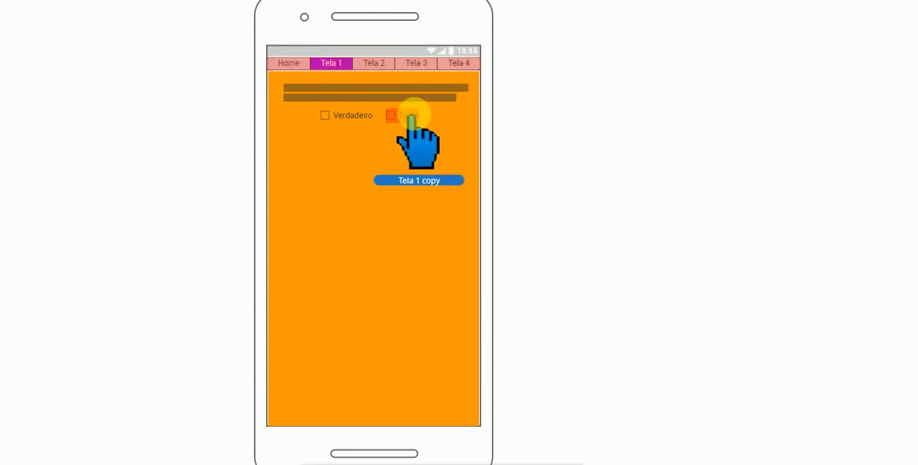
left_click(411, 115)
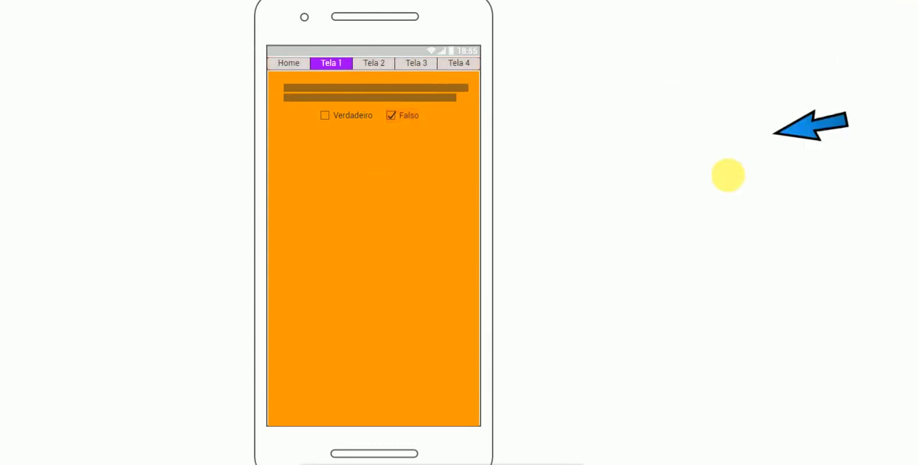
key("Escape")
key("Escape")
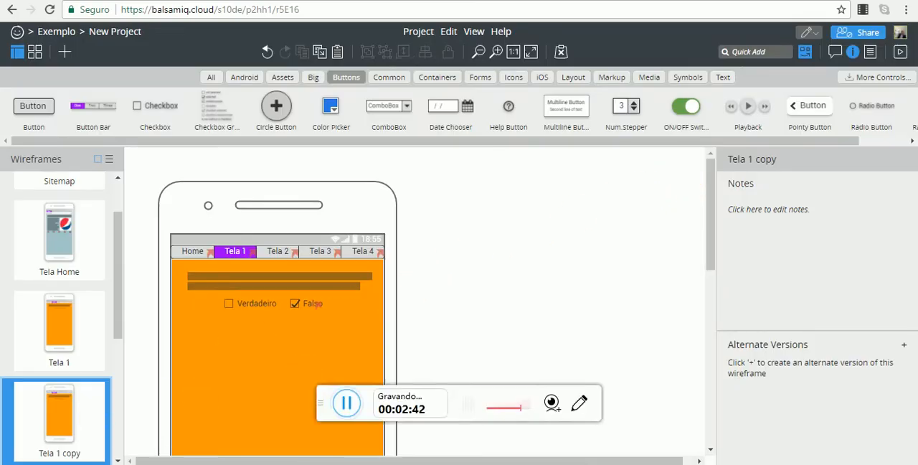
left_click_drag(321, 406, 316, 464)
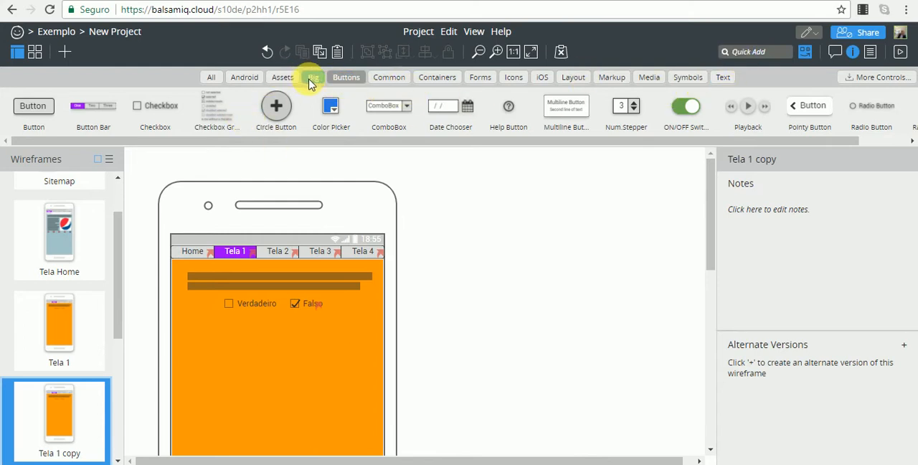
Add a 290 by 70 Rectangle at about X 87, Y 174 on Tela 1 copy and layer it behind the question text and checkboxes.
left_click(441, 77)
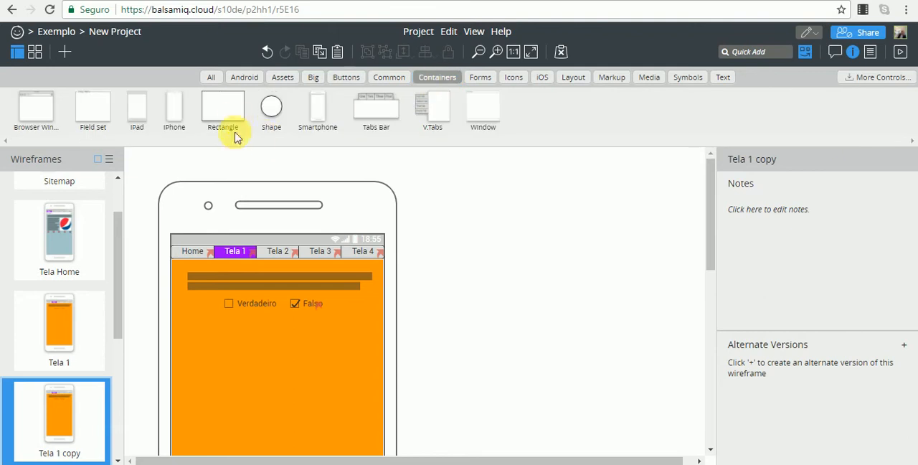
left_click_drag(232, 107, 379, 282)
left_click(436, 328)
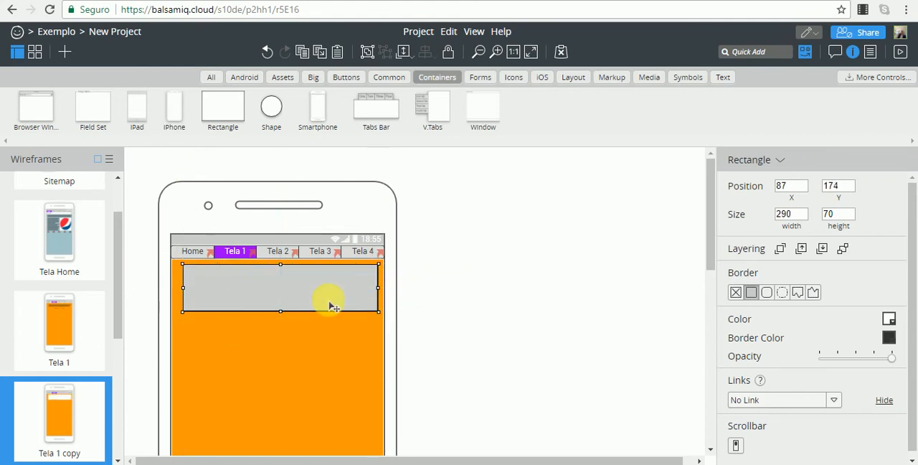
right_click(336, 302)
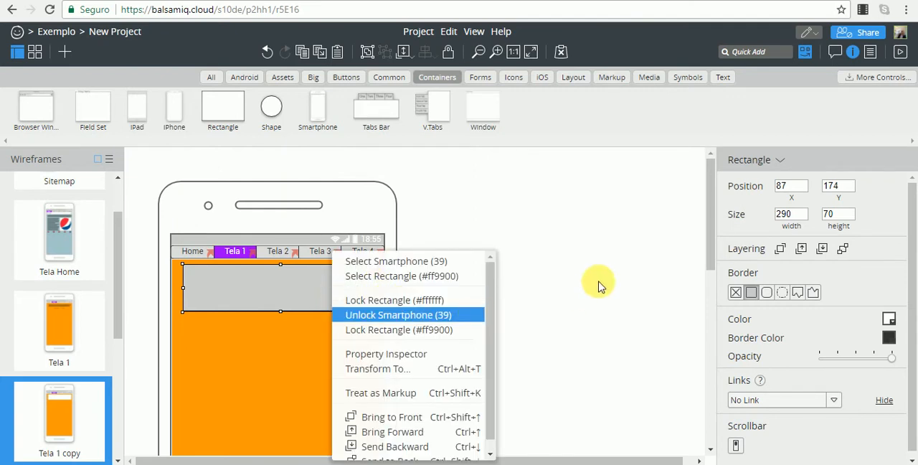
left_click(567, 264)
left_click(296, 301)
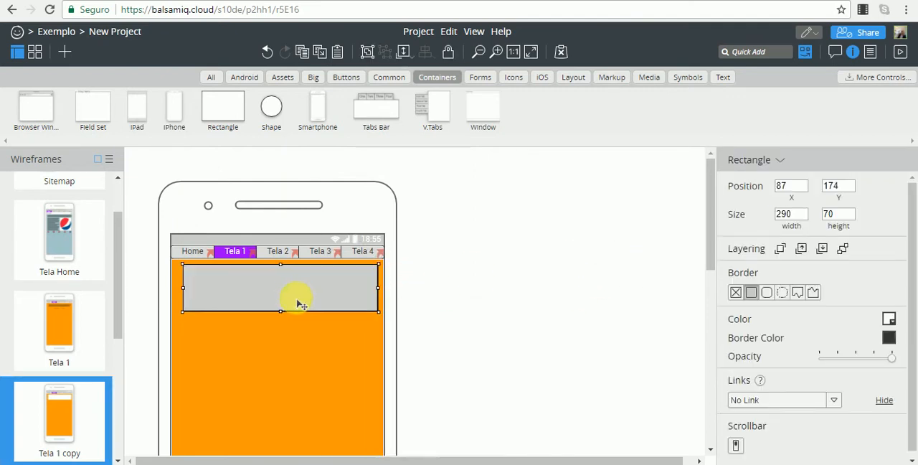
left_click(822, 254)
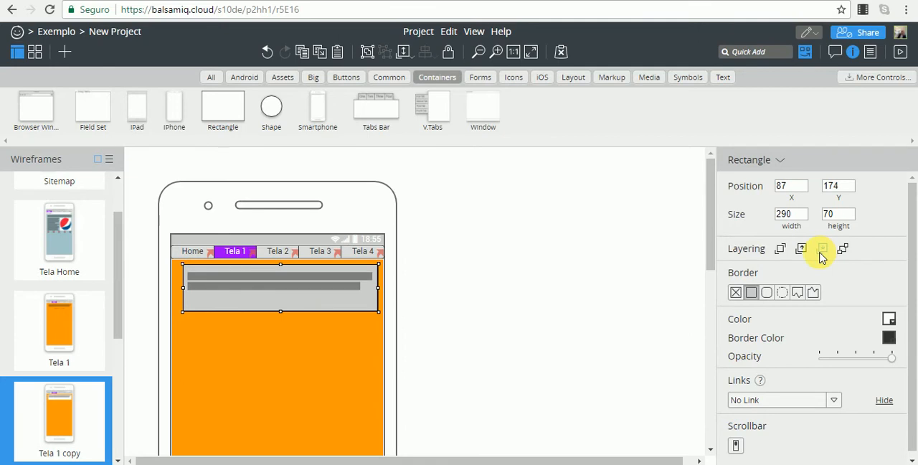
left_click(537, 280)
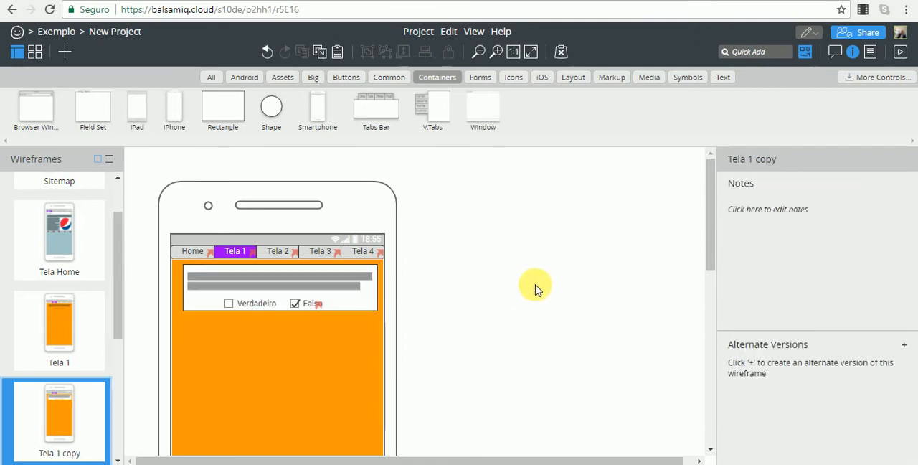
Try the Square Breakline border styles on the rectangle behind the question and settle on No Border.
left_click(372, 311)
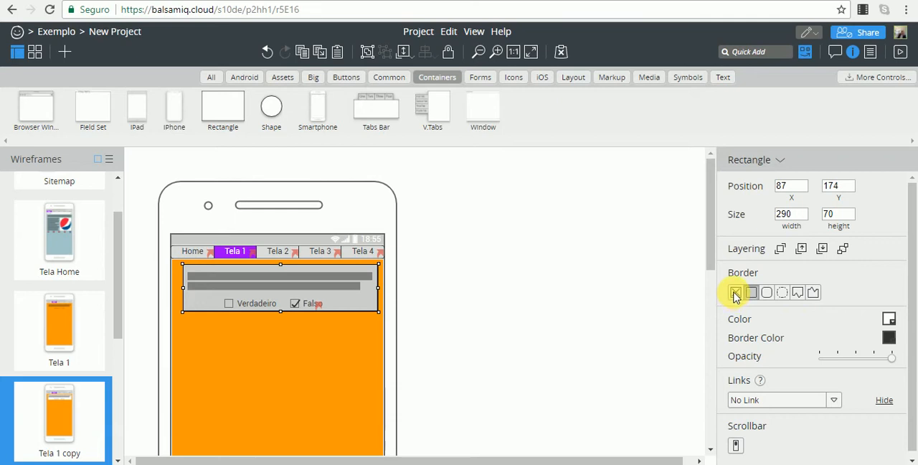
left_click(799, 294)
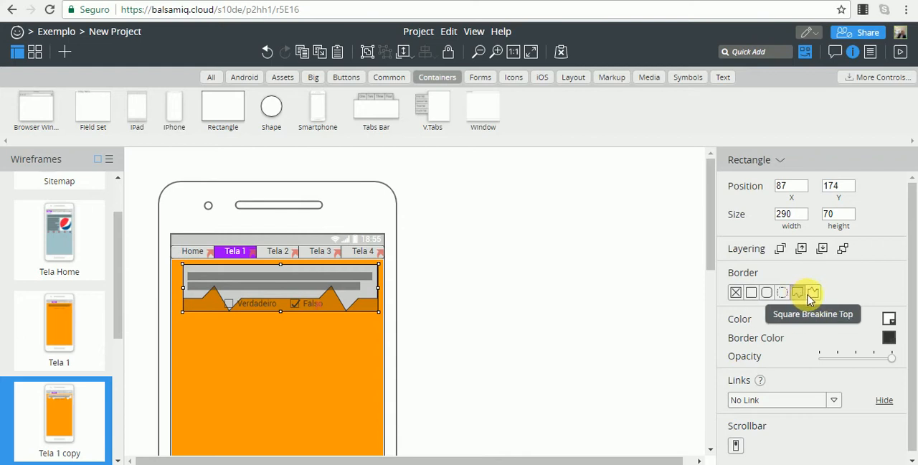
left_click(811, 294)
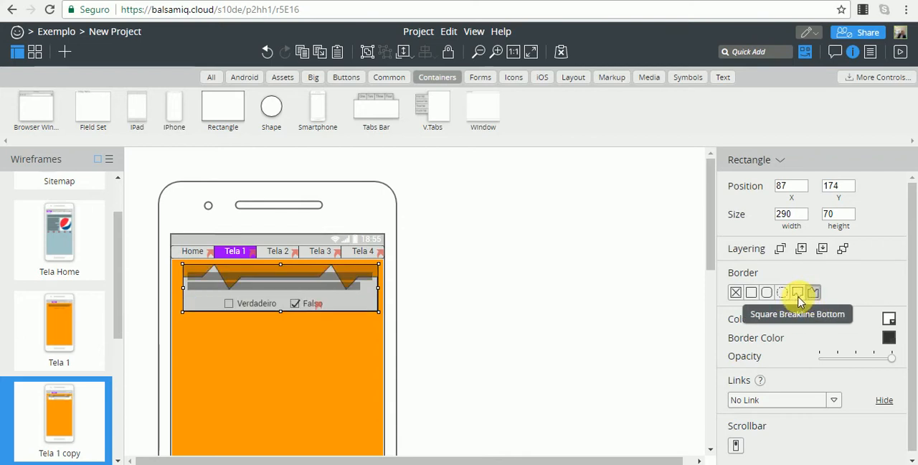
left_click(798, 294)
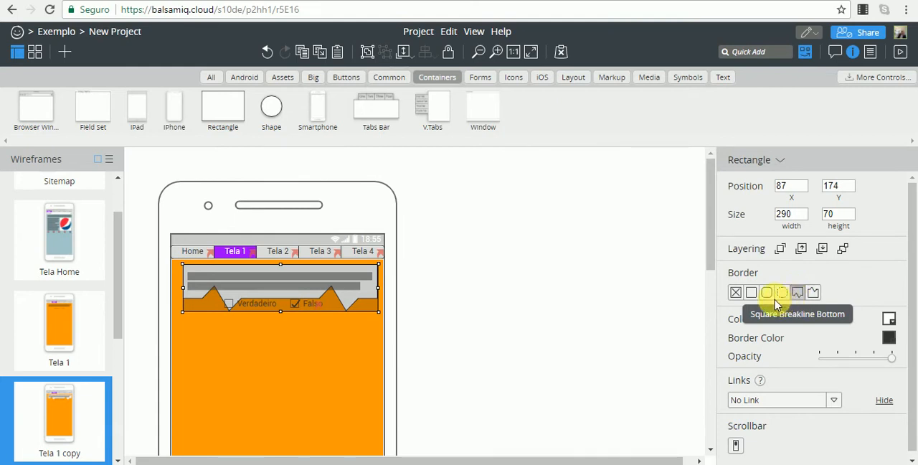
left_click(750, 294)
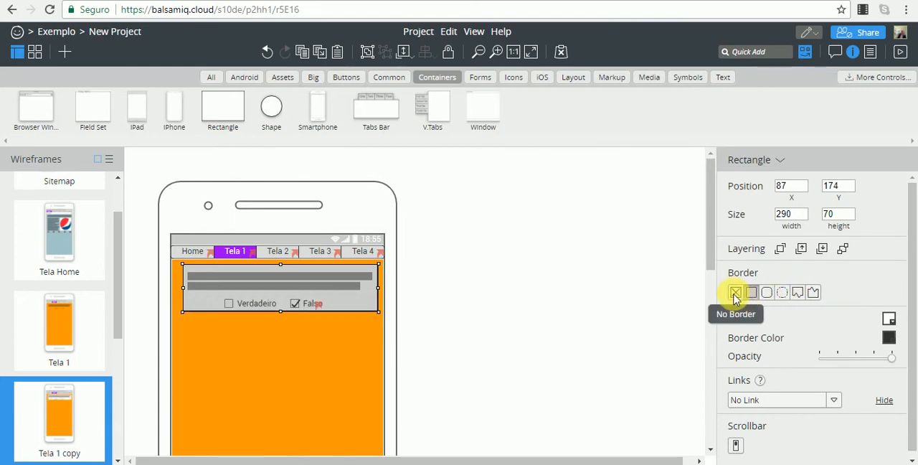
left_click(733, 294)
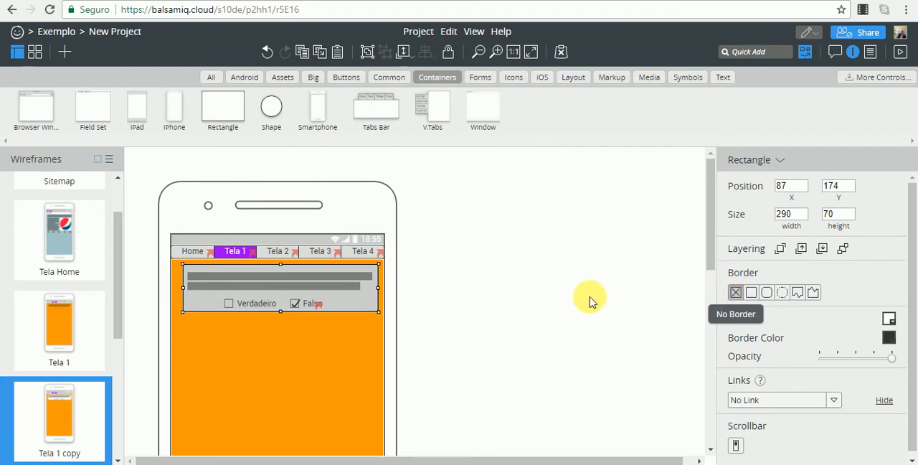
left_click(592, 297)
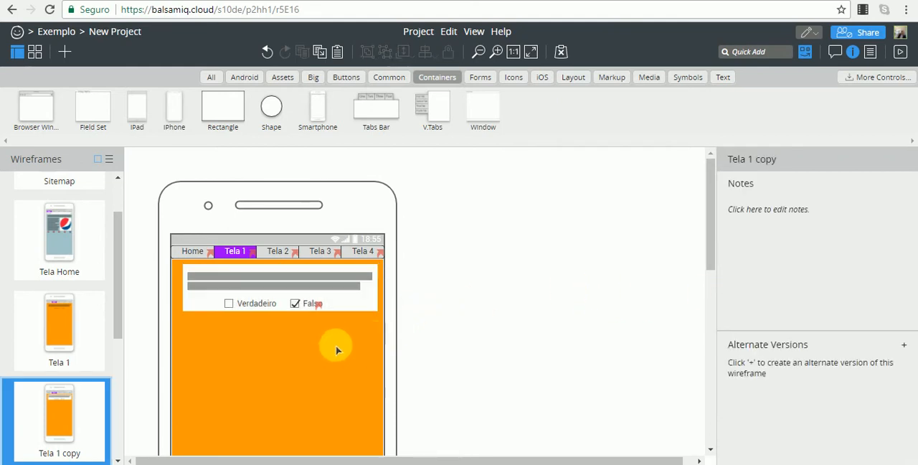
Copy the borderless rectangle from Tela 1 copy and paste it into the Tela 1 wireframe.
left_click(184, 313)
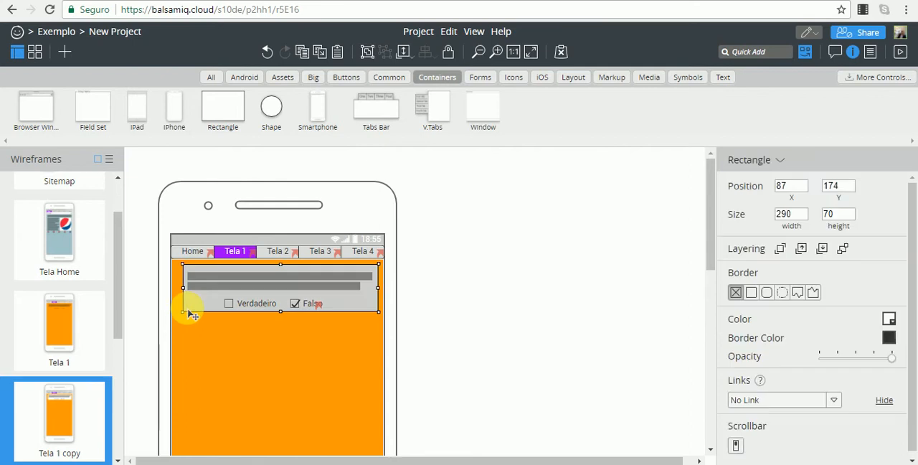
left_click(63, 316)
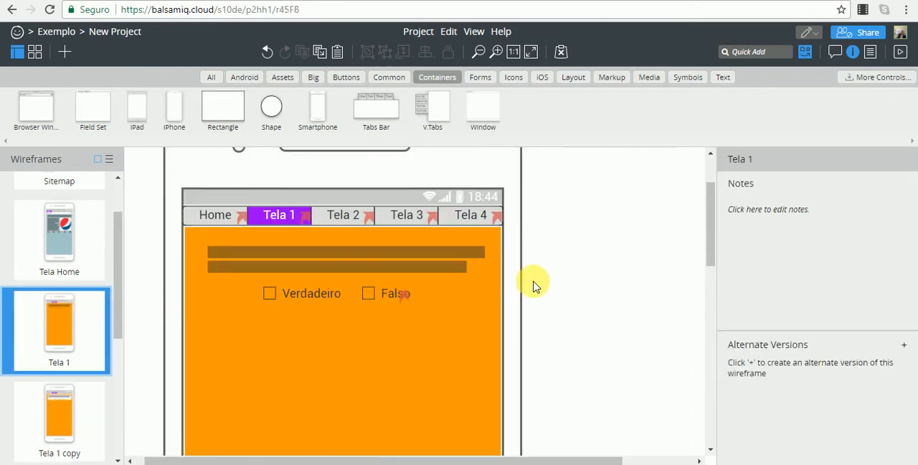
left_click(484, 282)
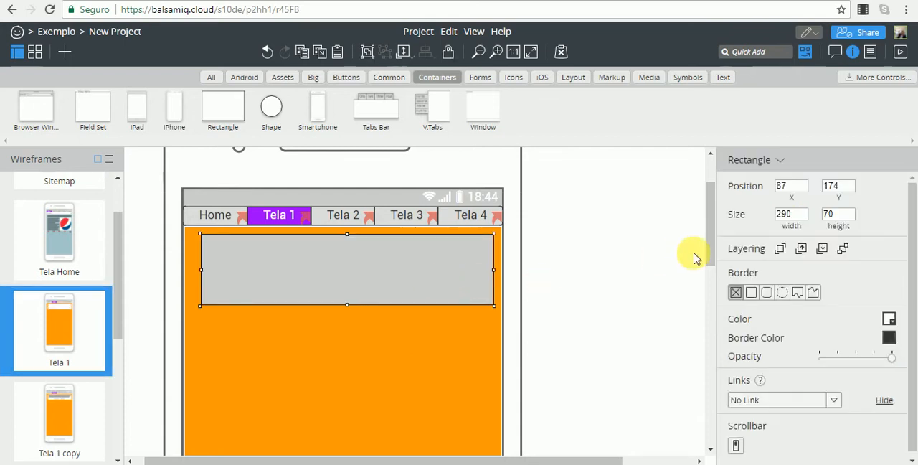
Layer the pasted rectangle on Tela 1 behind the text block and both checkboxes but in front of the orange background.
left_click(822, 249)
left_click(823, 249)
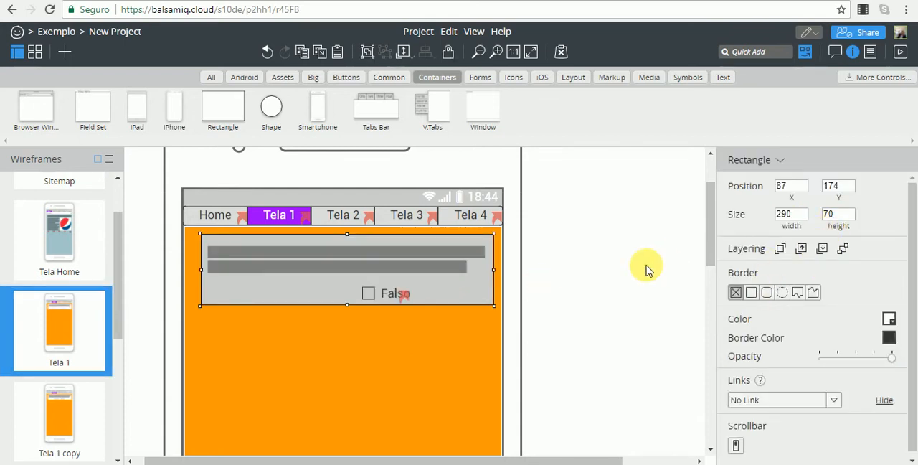
left_click(825, 251)
left_click(820, 252)
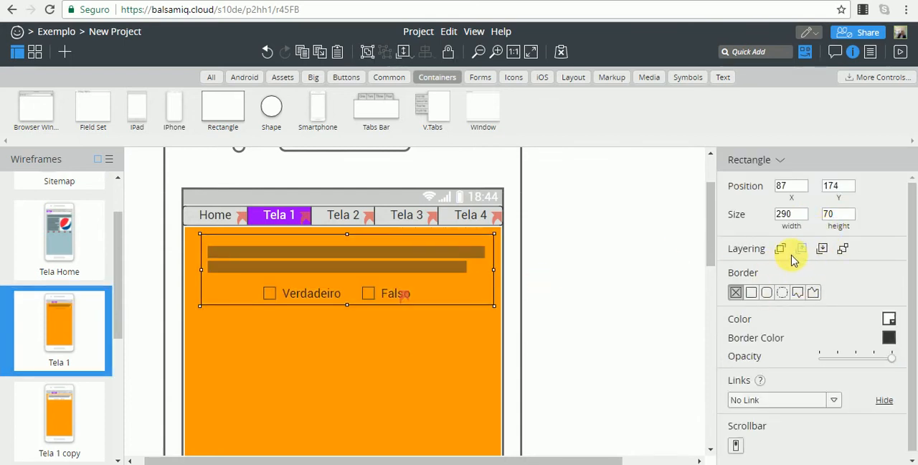
left_click(804, 252)
left_click(623, 279)
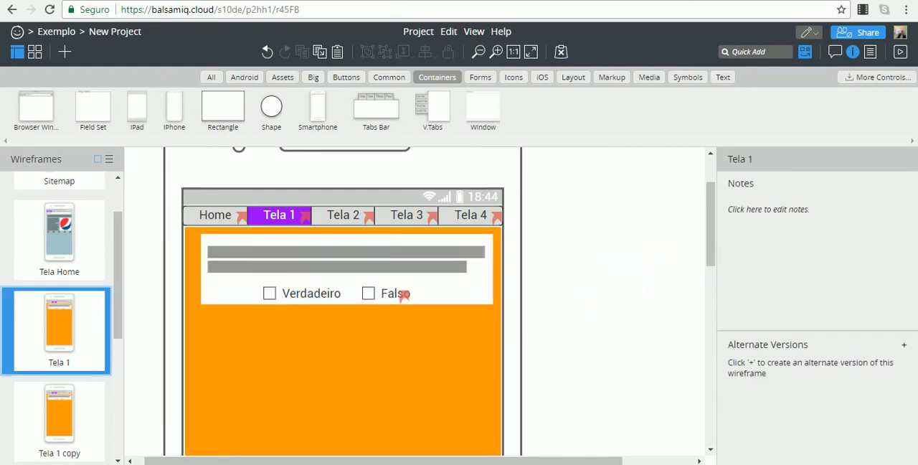
Add a circular 32 by 32 Shape below the question box on Tela 1, at about X 86, Y 260.
left_click(271, 108)
left_click_drag(176, 190, 223, 339)
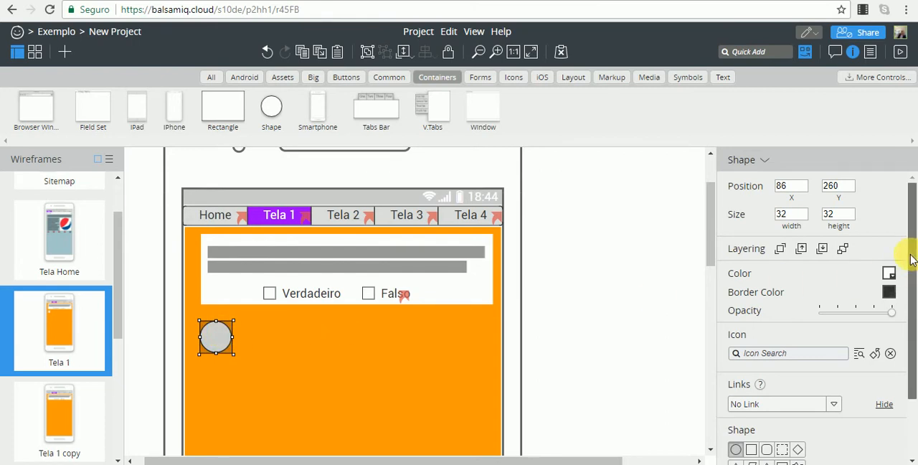
Move the circle below the question box to about X 87, Y 253 and try several square and rounded-square variants on it.
left_click_drag(911, 246, 915, 340)
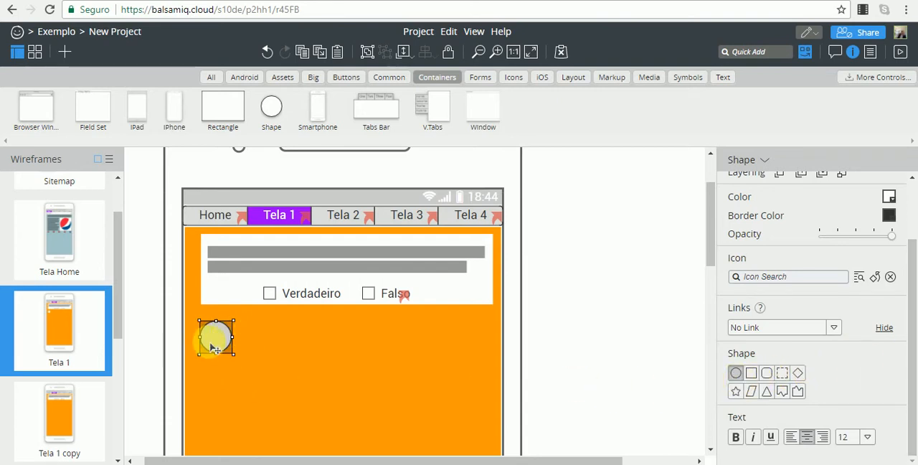
left_click_drag(212, 339, 214, 333)
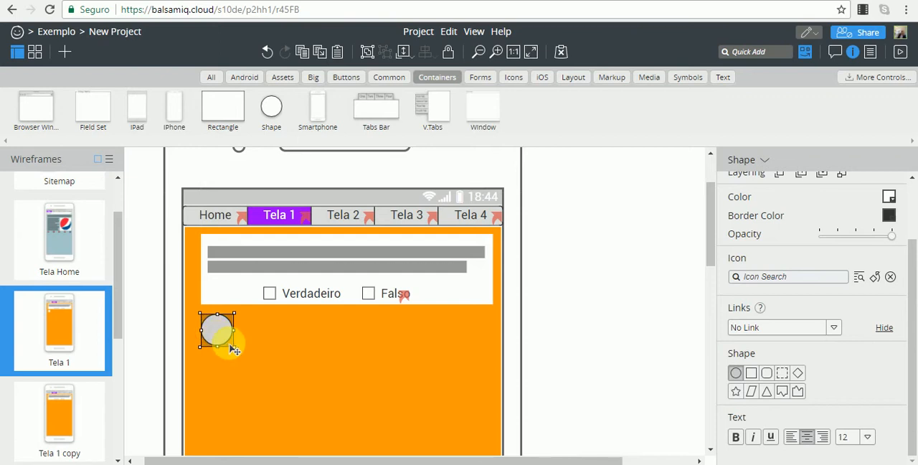
left_click(752, 374)
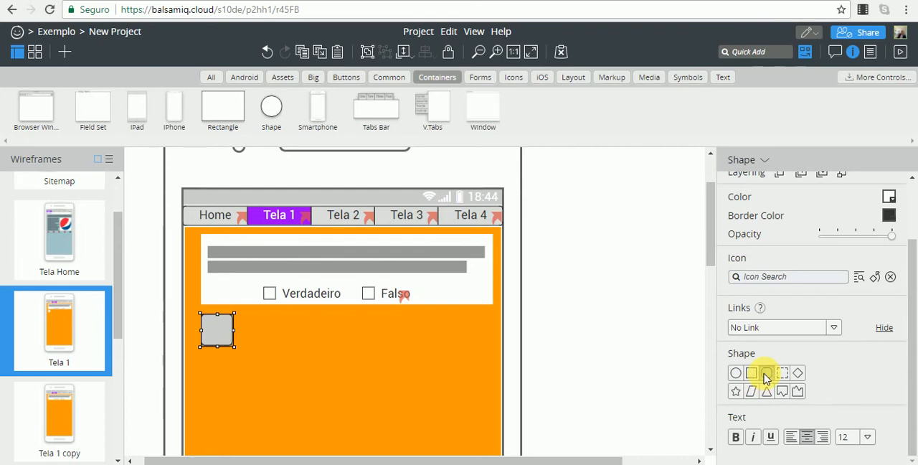
left_click(611, 334)
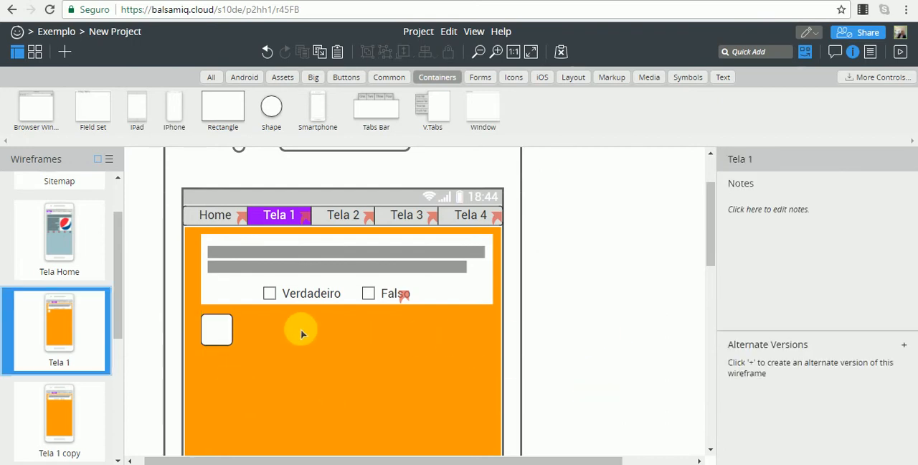
left_click(208, 332)
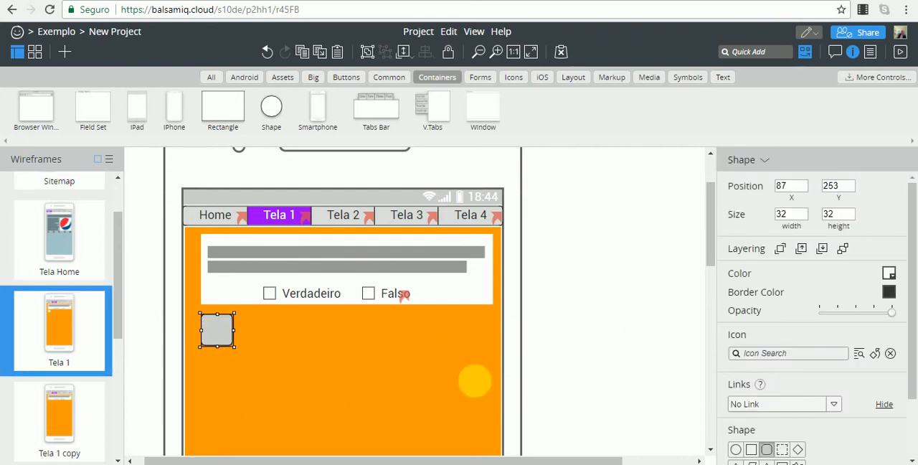
left_click_drag(912, 370, 909, 434)
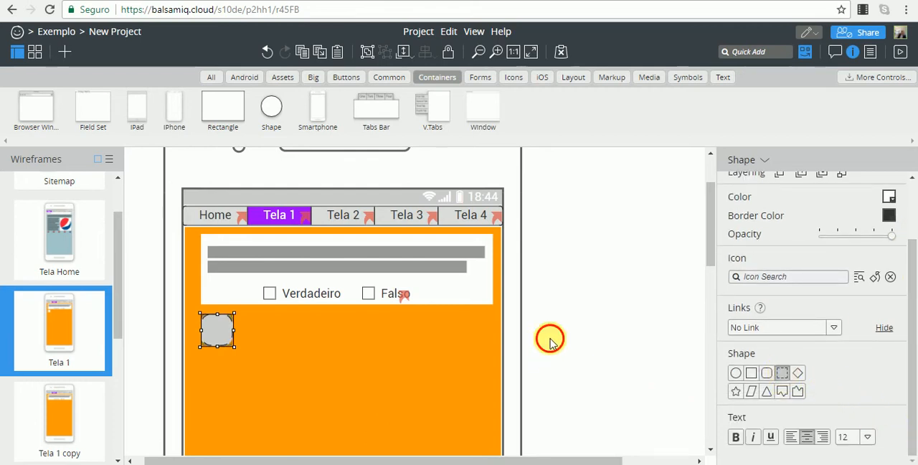
left_click(547, 338)
left_click(212, 328)
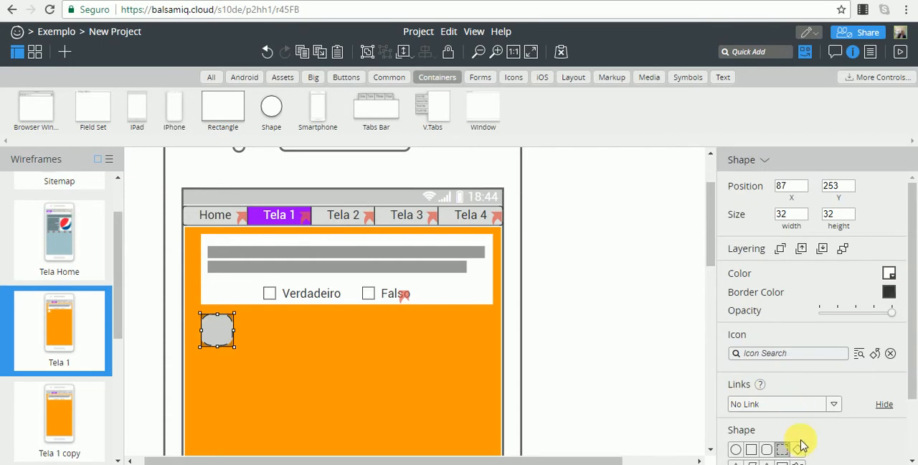
Try the diamond, star, parallelogram and triangle variants on the shape, rotating the triangle in 90° steps.
left_click_drag(906, 303, 906, 375)
left_click(799, 376)
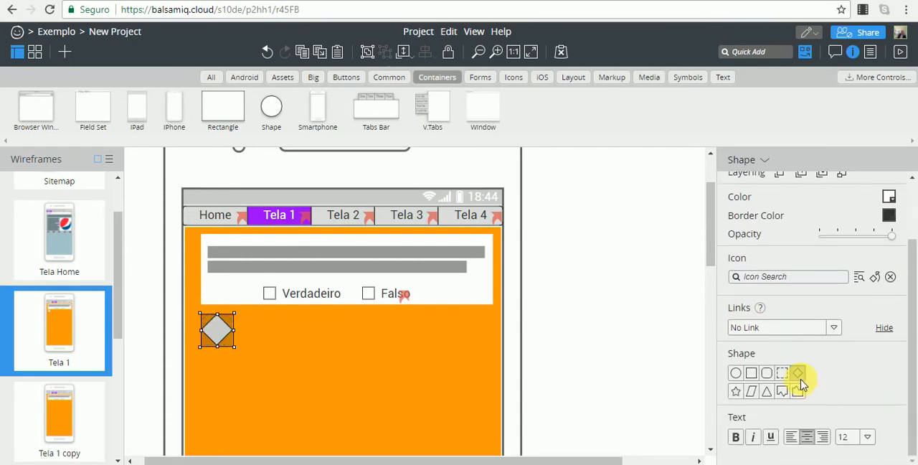
left_click(736, 393)
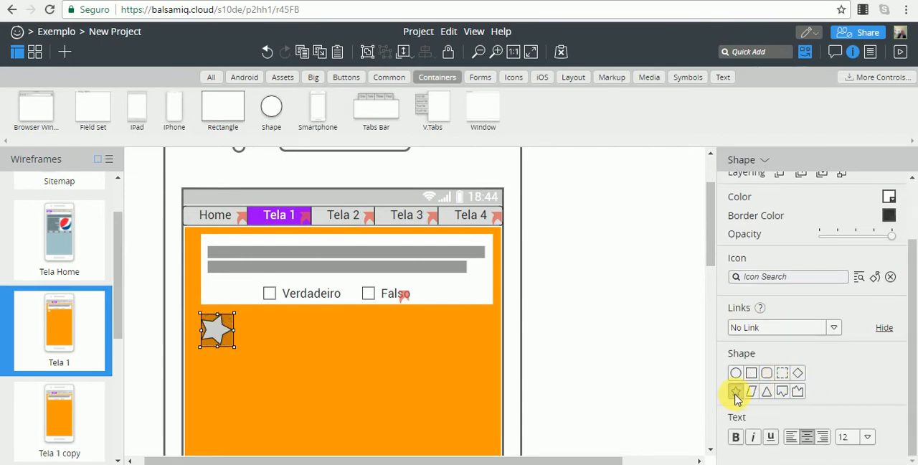
left_click(751, 391)
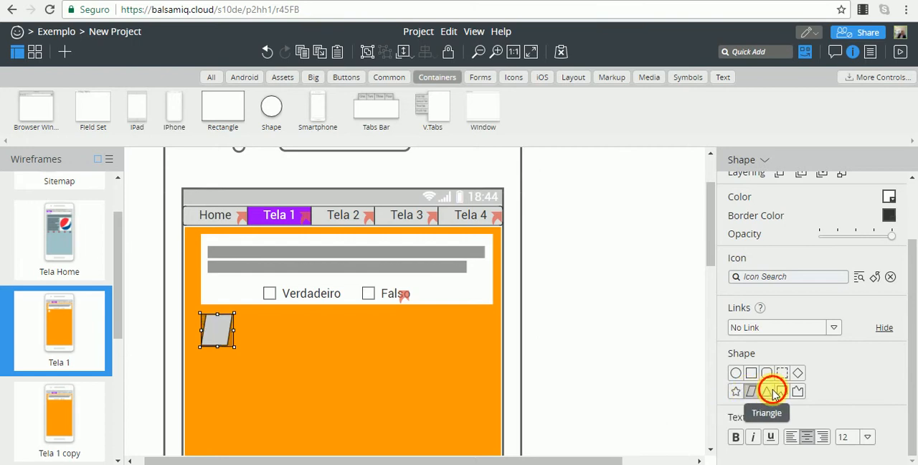
left_click(766, 391)
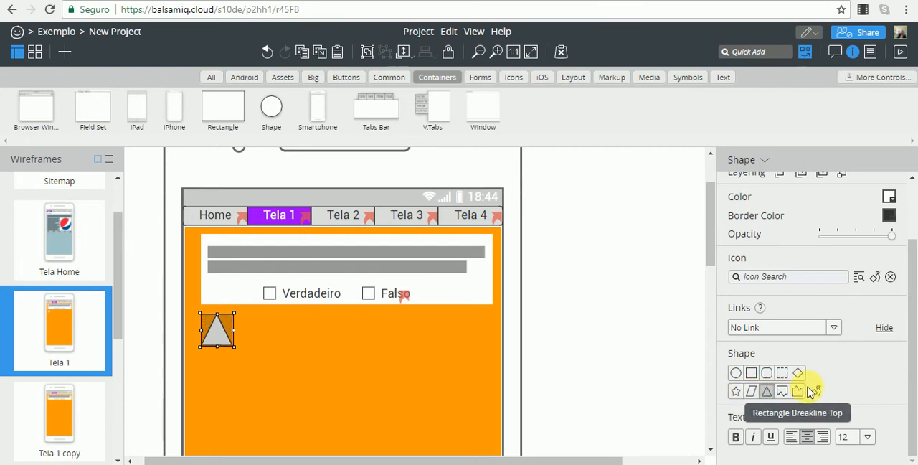
left_click(815, 392)
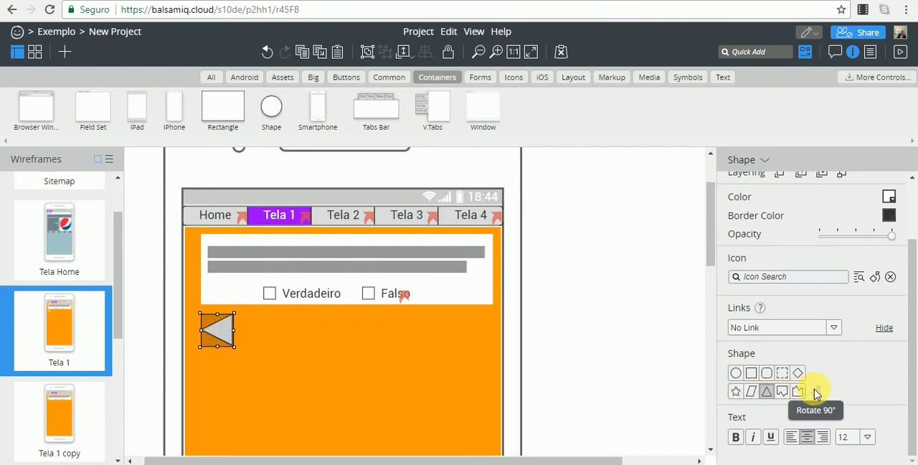
left_click(816, 392)
left_click(815, 393)
Cycle the shape through the diamond, triangle, parallelogram, breakline rectangle, circle and square variants for comparison.
left_click(798, 373)
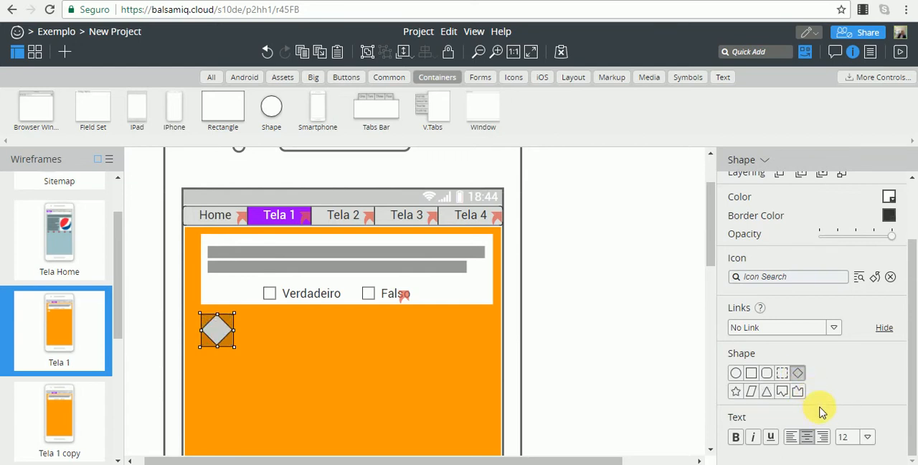
left_click(765, 393)
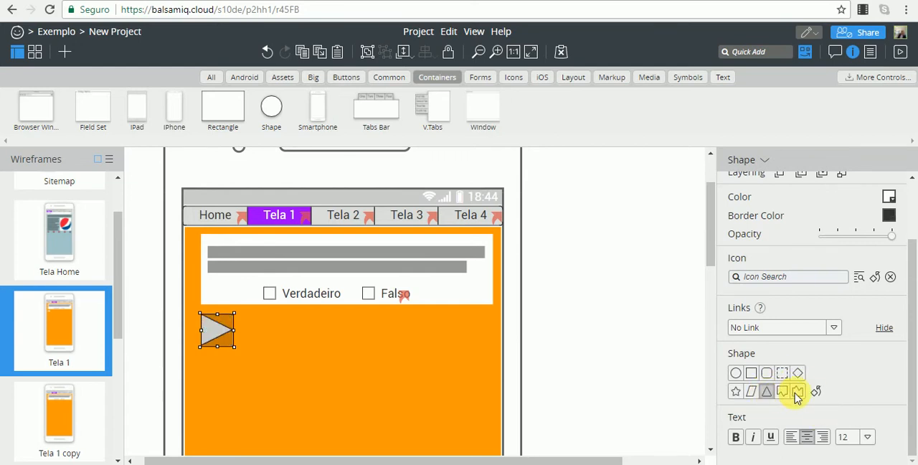
left_click(752, 391)
left_click(767, 392)
left_click(783, 393)
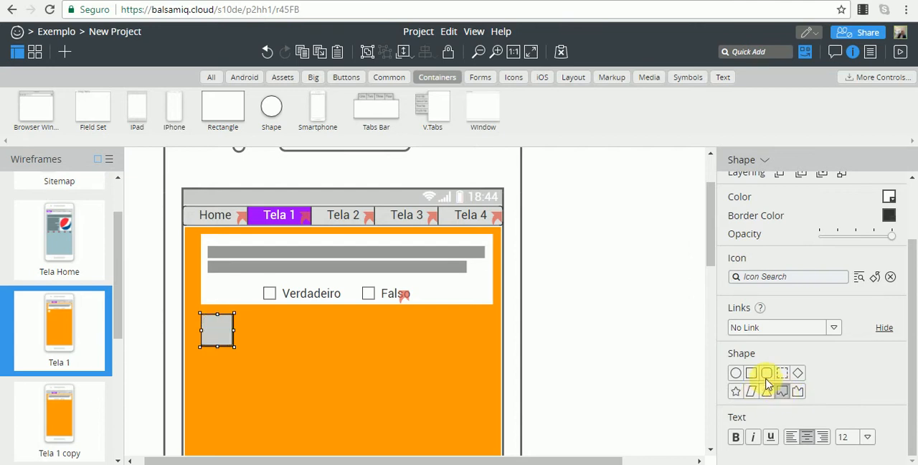
left_click(736, 373)
left_click(751, 373)
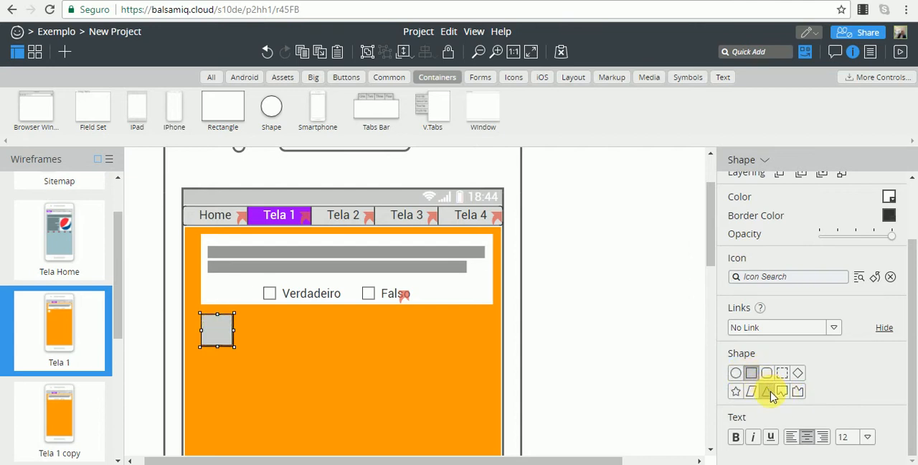
Change the shape below the question box to a triangle and rotate it in 90° steps until it points left.
left_click(767, 393)
left_click(816, 392)
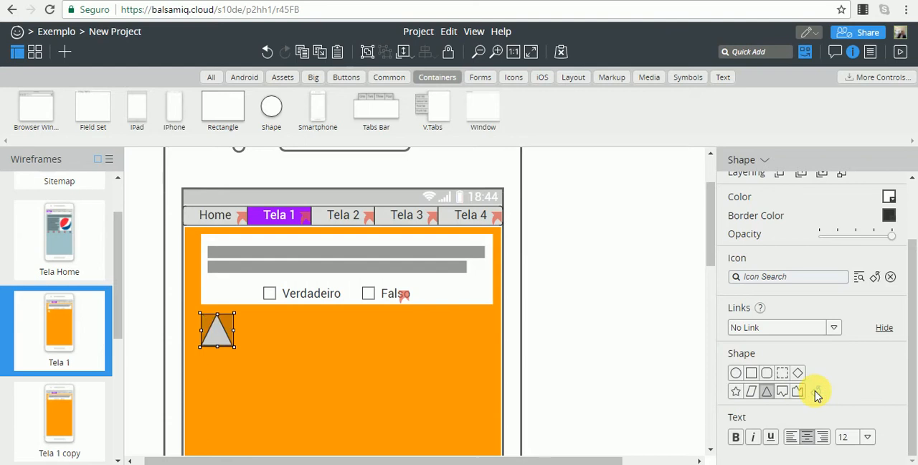
left_click(816, 392)
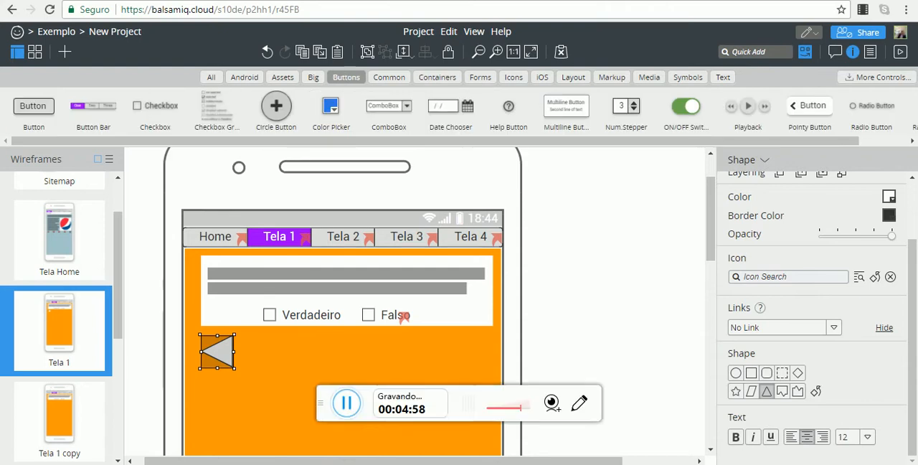
left_click(320, 403)
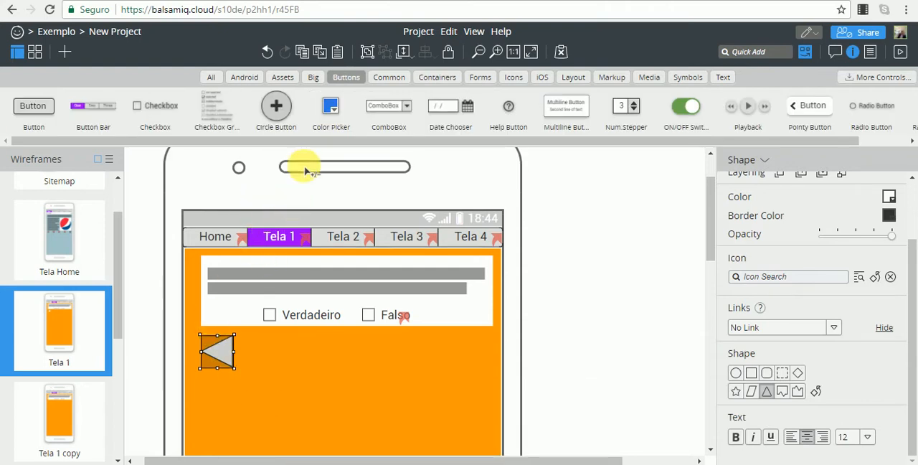
Add a Circle Button to Tela 1 and place it in the orange background's lower-right corner, at about X 321, Y 631.
left_click(278, 111)
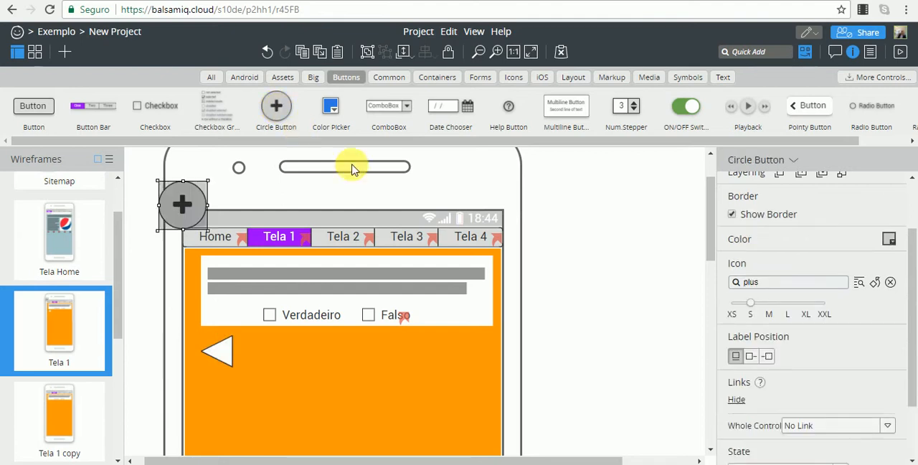
scroll(379, 218, "down", 1)
scroll(253, 234, "up", 1)
scroll(253, 236, "up", 1)
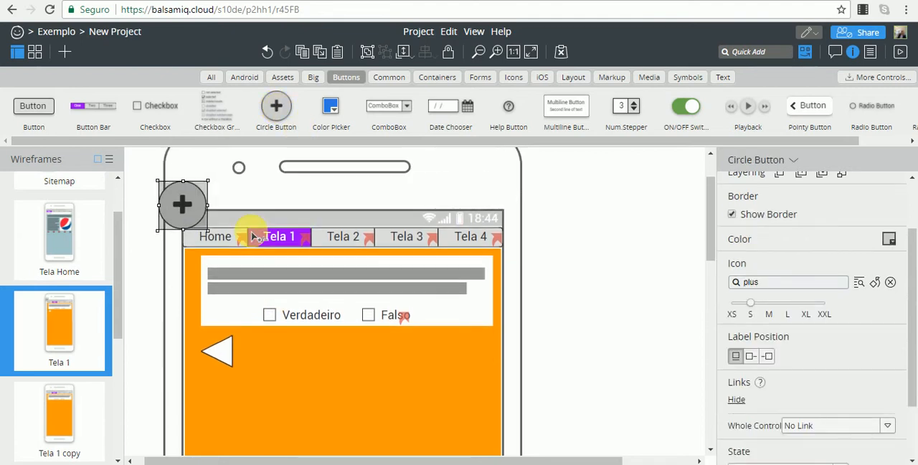
scroll(253, 235, "down", 2)
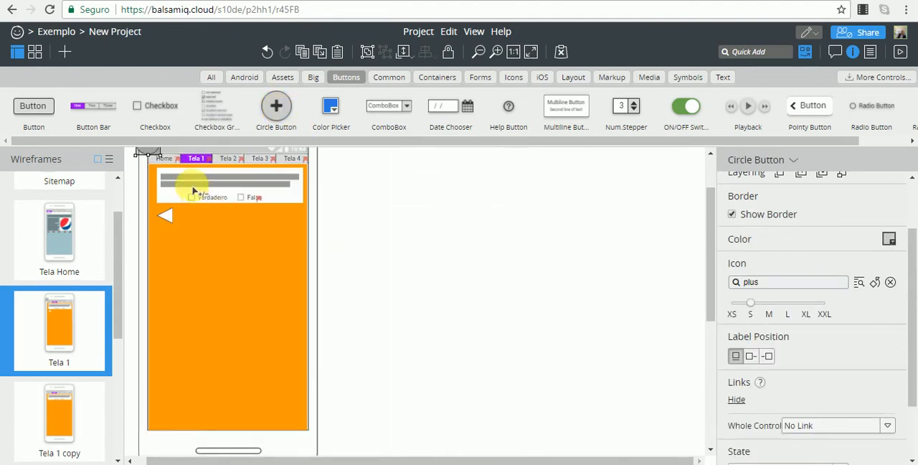
left_click_drag(144, 154, 283, 417)
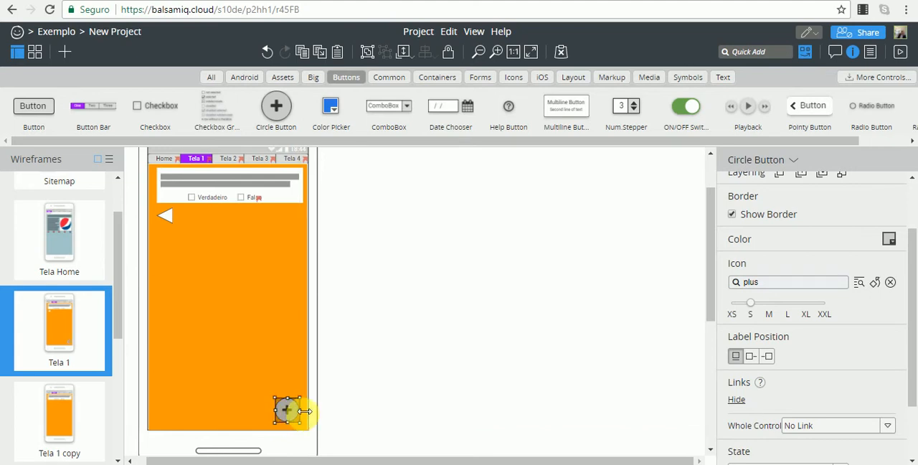
Replace the circle button's plus icon with the Search magnifying glass.
left_click(746, 282)
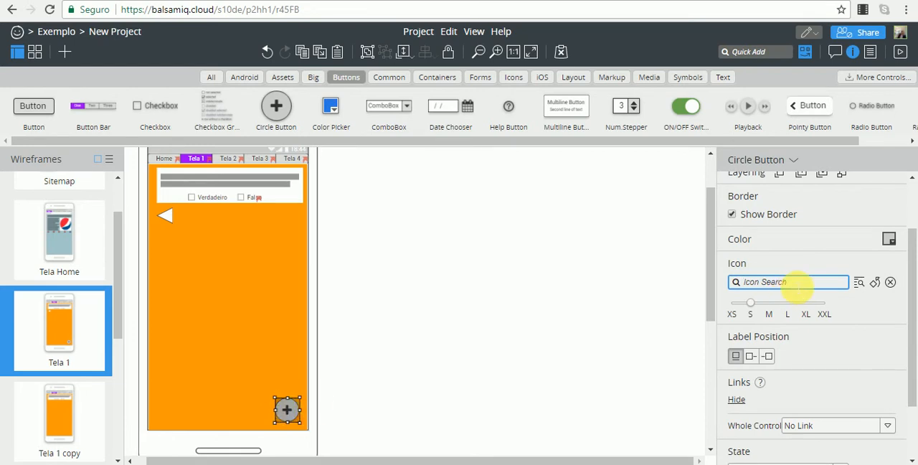
type("seacg")
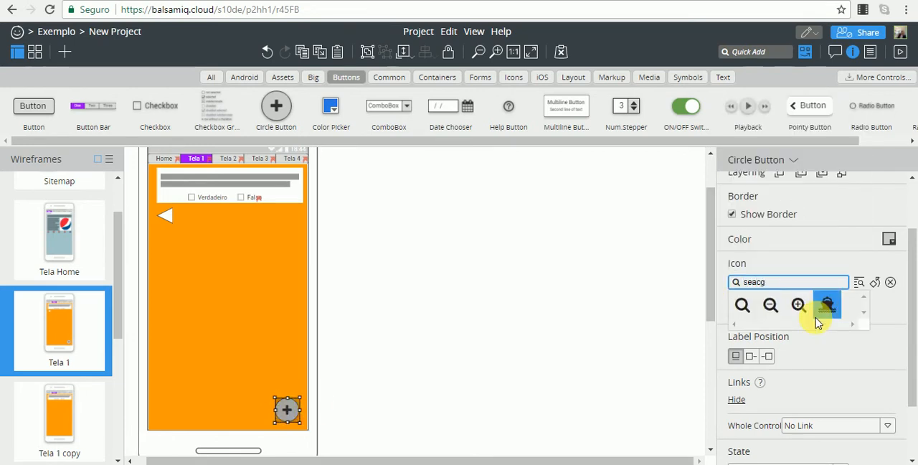
left_click(742, 307)
left_click(468, 352)
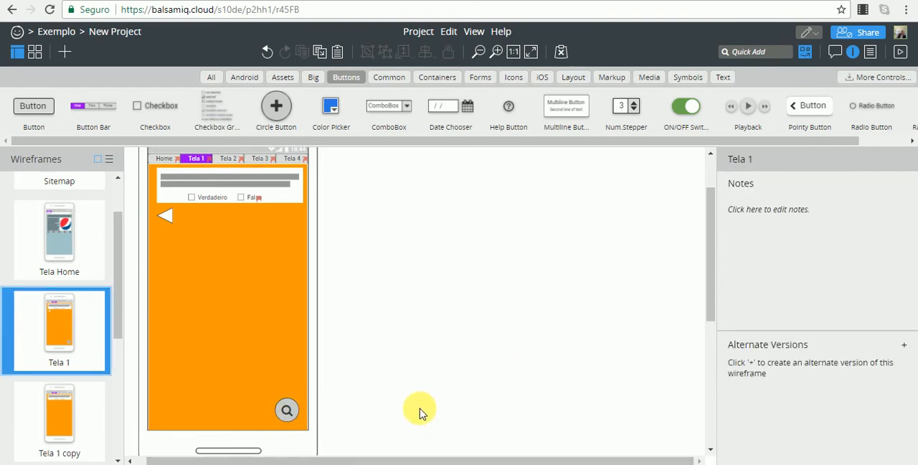
Fill the search circle button with bright cyan.
left_click(287, 411)
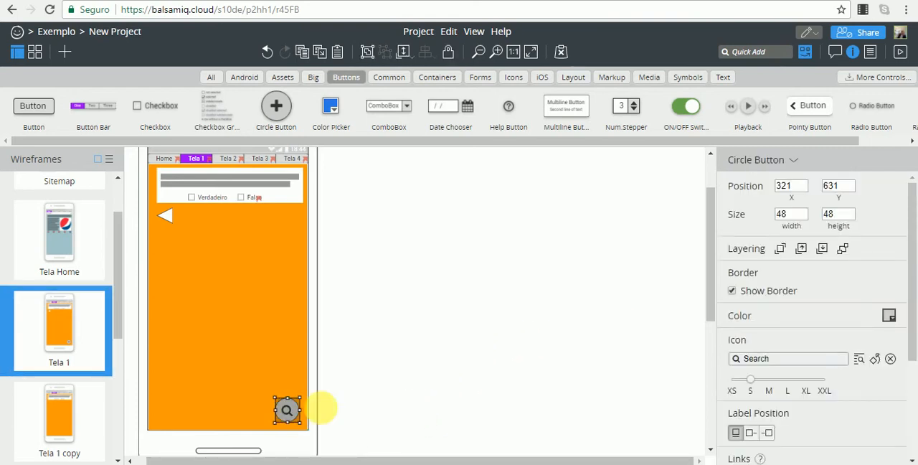
left_click(888, 317)
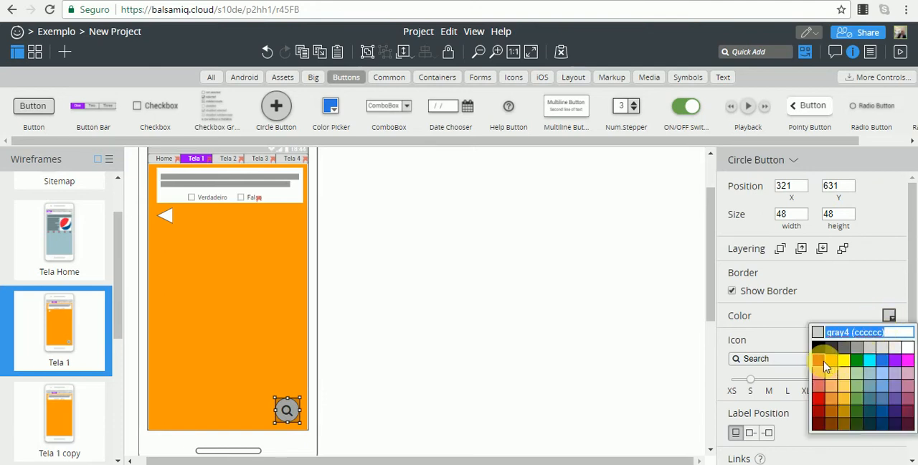
left_click(868, 360)
left_click(549, 335)
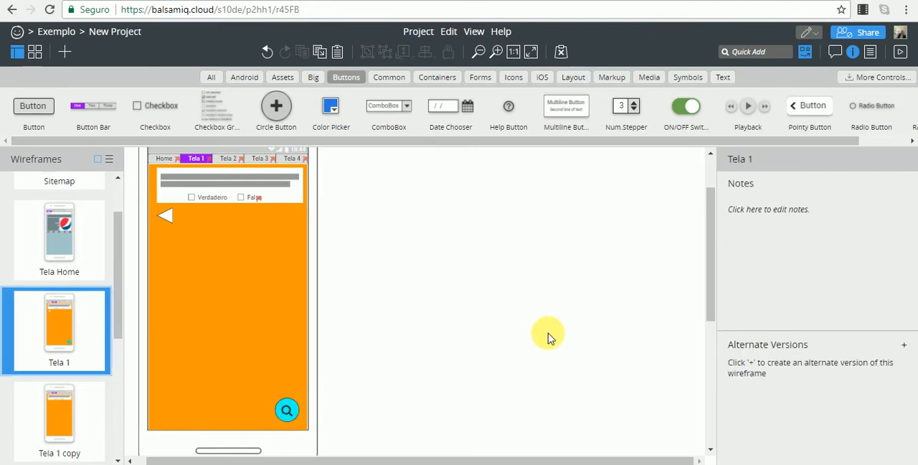
Review the search circle button's properties and enlarge it slightly from its upper-left corner.
left_click(286, 411)
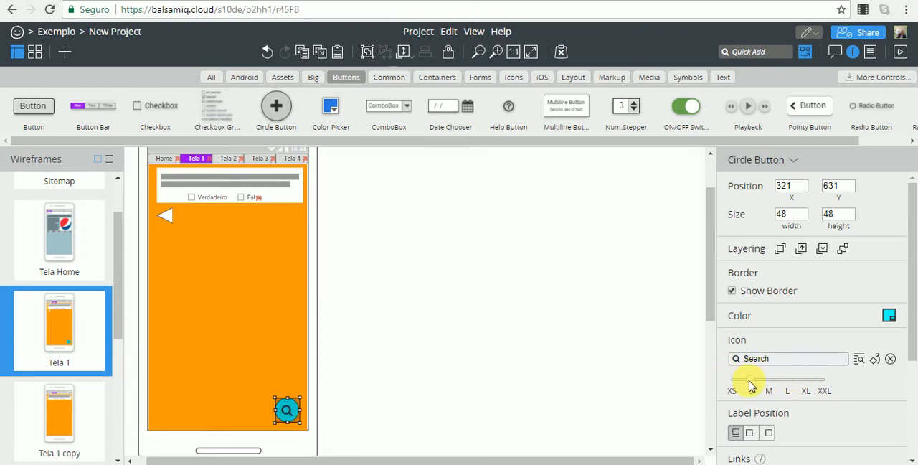
left_click_drag(908, 318, 908, 337)
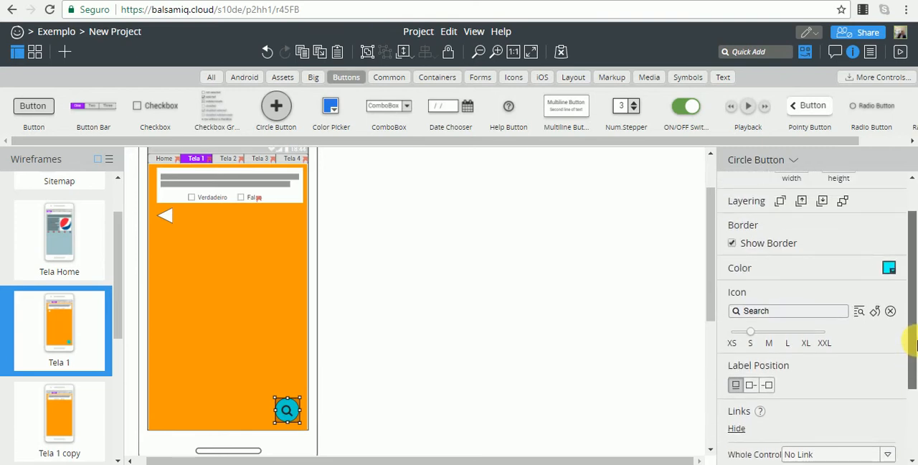
left_click(395, 395)
left_click(287, 409)
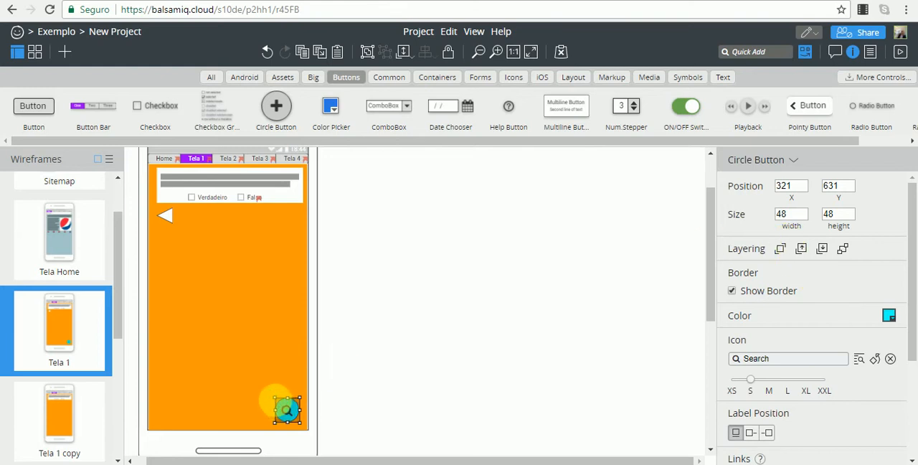
left_click_drag(275, 398, 272, 395)
left_click(334, 390)
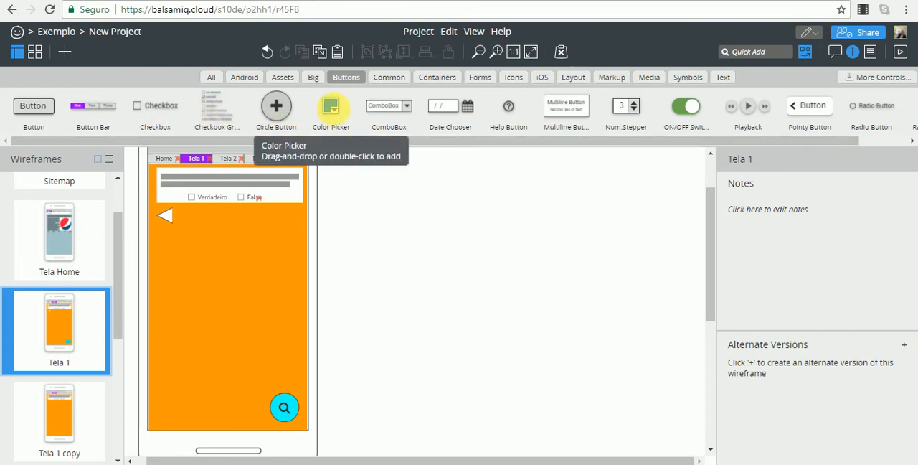
Add a Color Picker beside the left-pointing triangle, at about X 126, Y 255.
left_click_drag(337, 115, 191, 221)
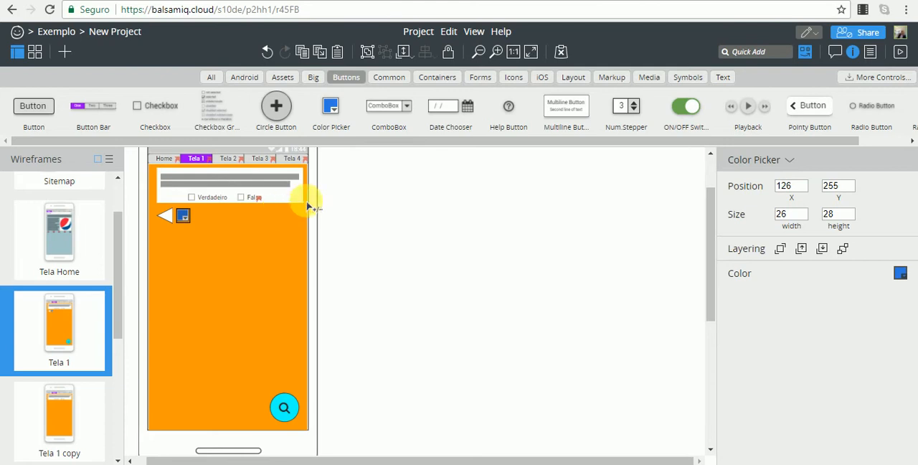
left_click(386, 217)
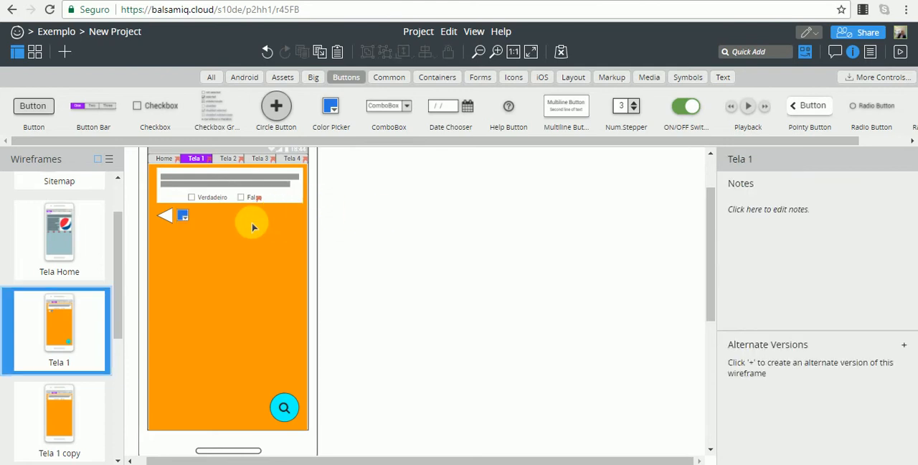
Delete the Color Picker and place a ComboBox beside the left-pointing triangle at X 130, Y 258.
left_click(182, 216)
key("Delete")
left_click_drag(405, 115, 188, 215)
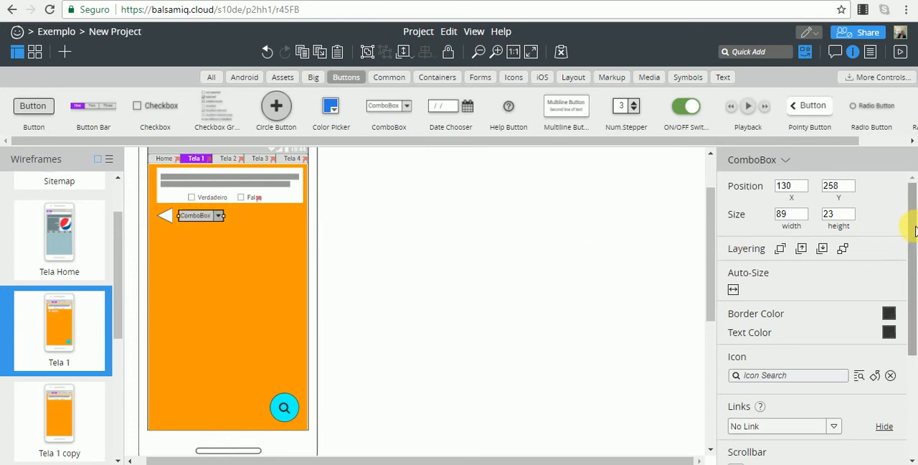
Try the Disabled, Closed, and Focused and Closed states on the ComboBox and restore its Normal state.
left_click_drag(913, 228, 913, 341)
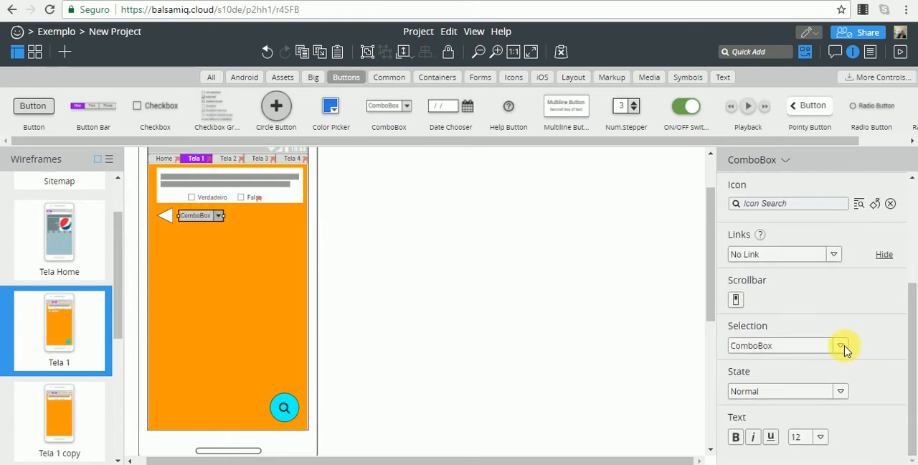
left_click(840, 391)
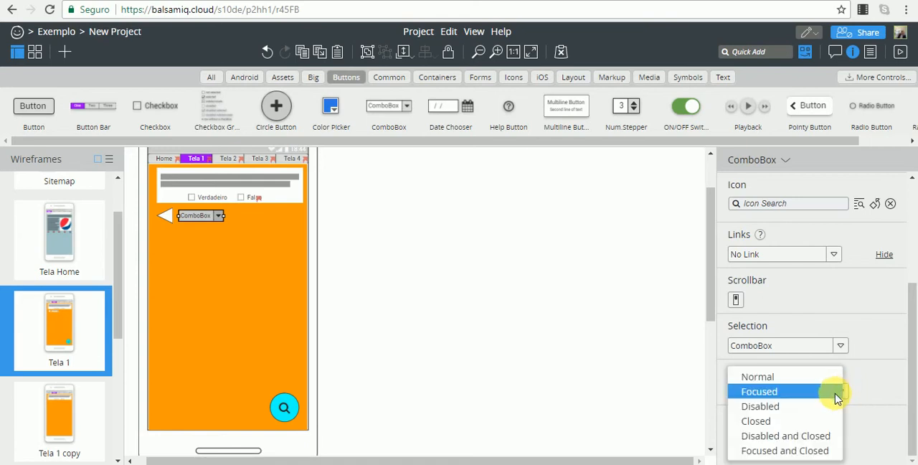
left_click(760, 406)
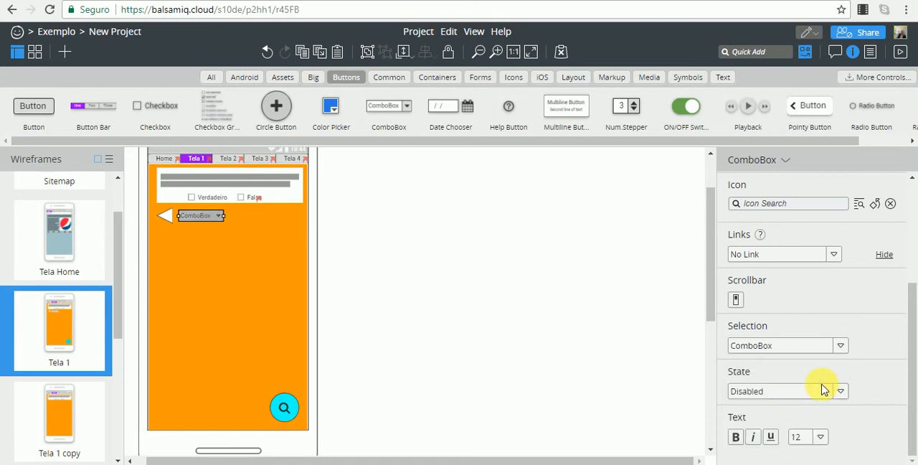
left_click(841, 391)
left_click(789, 425)
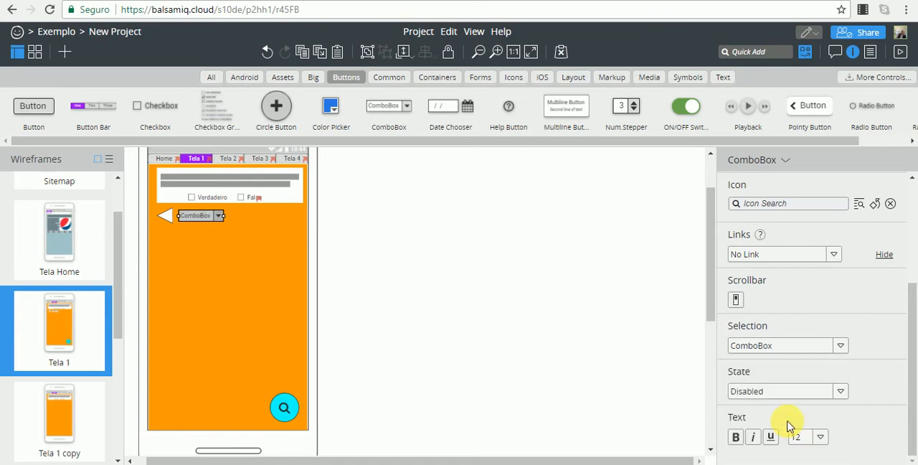
left_click(838, 393)
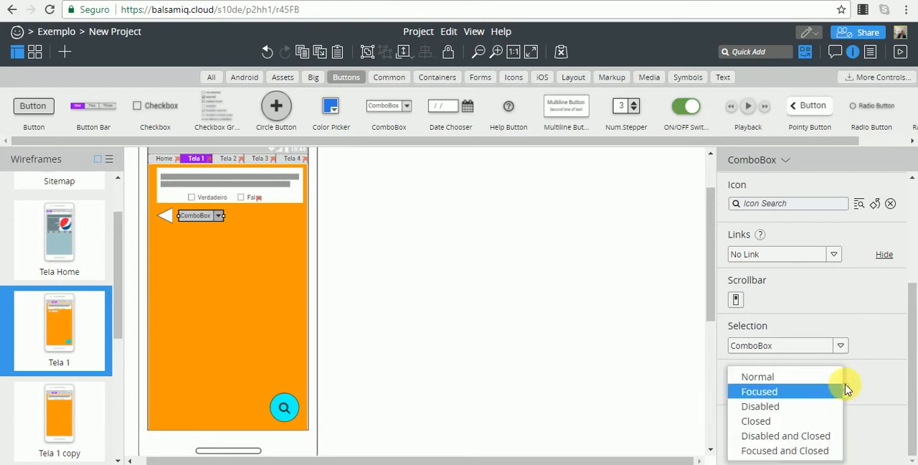
left_click(790, 450)
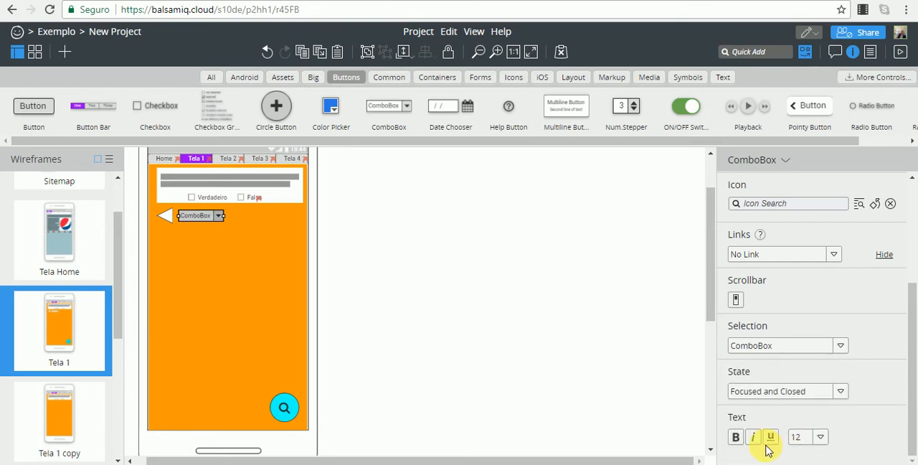
left_click(838, 393)
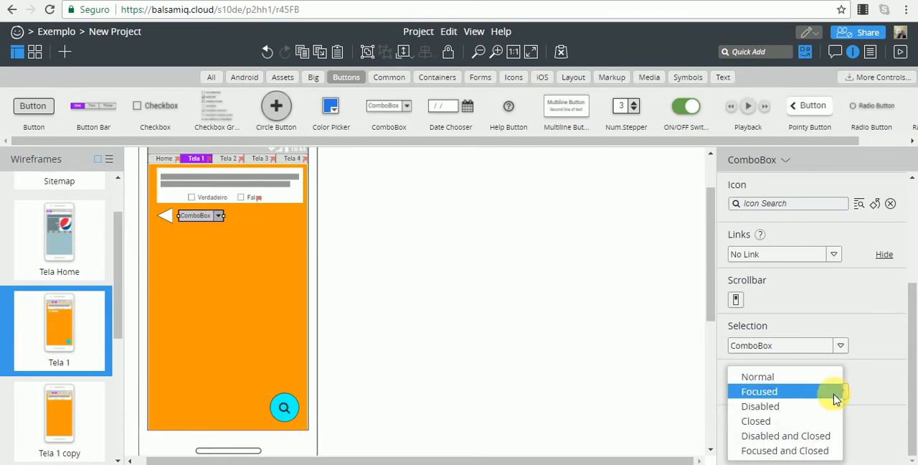
left_click(773, 377)
Add a Date Chooser on the same row, just to the right of the ComboBox.
left_click(498, 276)
left_click(191, 220)
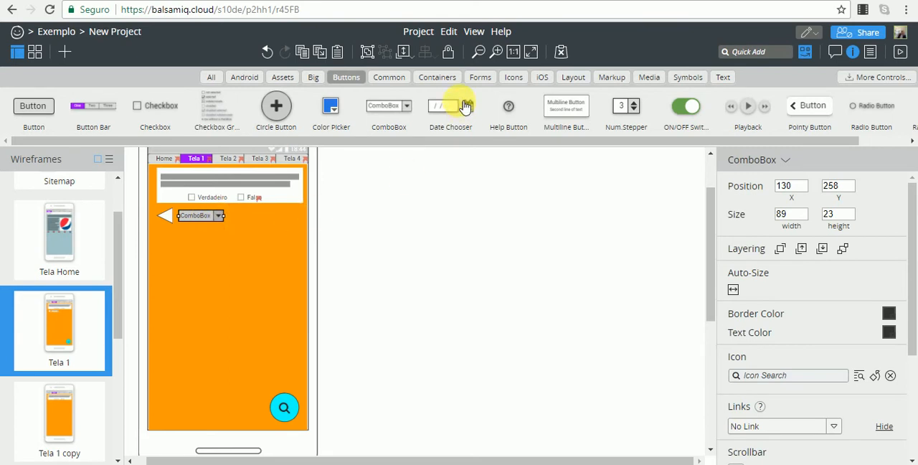
left_click_drag(467, 114, 246, 219)
left_click(206, 216)
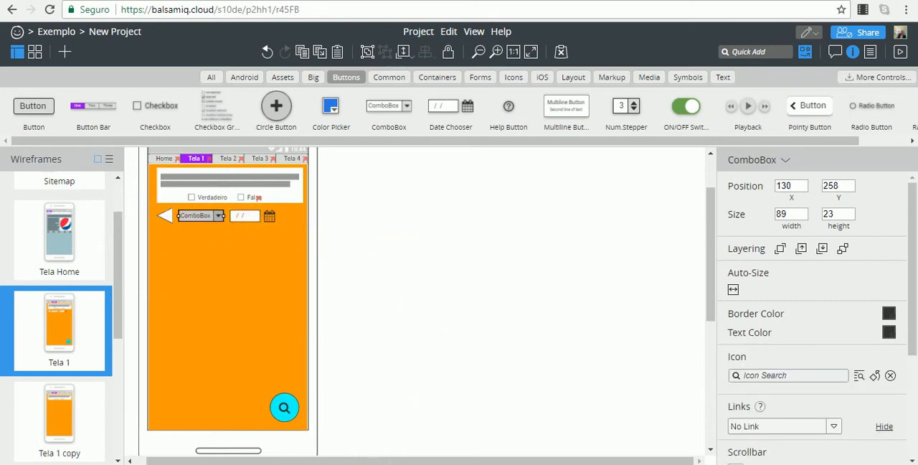
left_click(433, 354)
Add a List control and position it directly below the ComboBox at X 130, Y 285.
left_click_drag(332, 407, 311, 454)
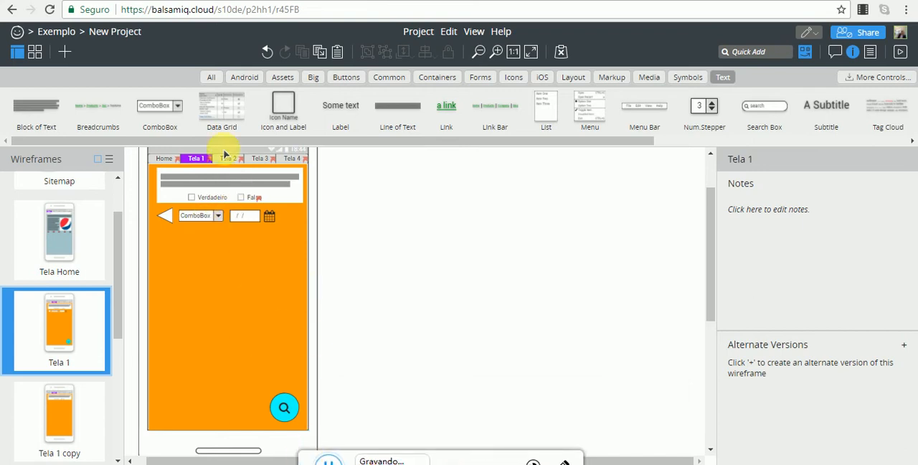
double_click(543, 107)
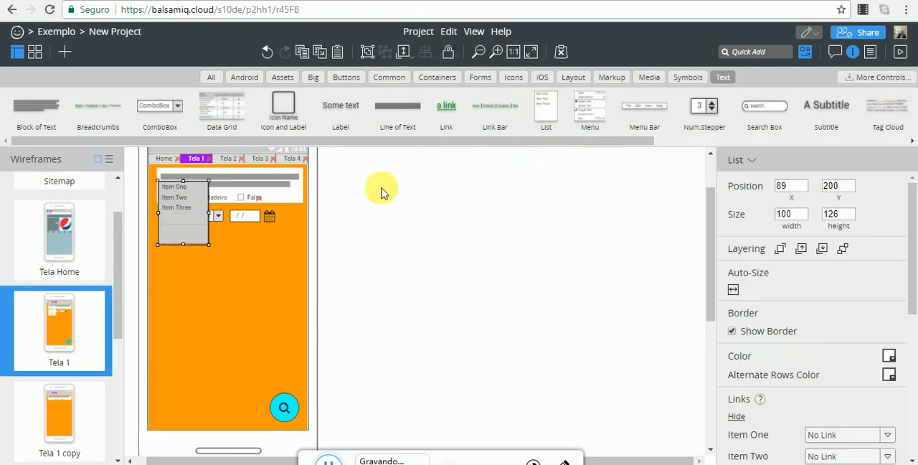
left_click_drag(172, 212, 193, 255)
left_click(199, 243)
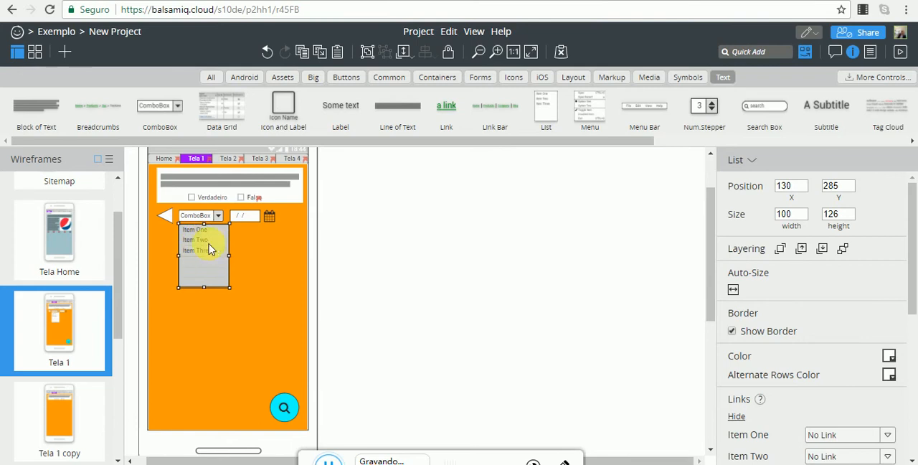
Replace the list's items with Um, Dois, Tres and Quatro, one per line.
double_click(210, 249)
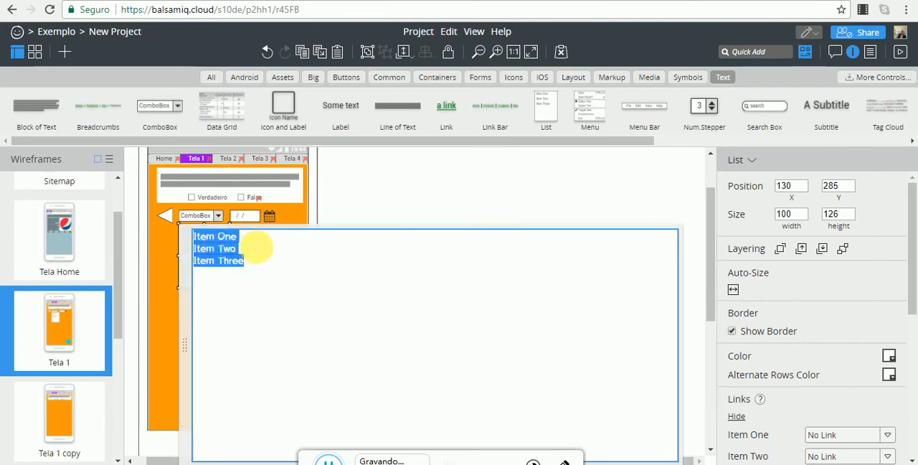
type("Um")
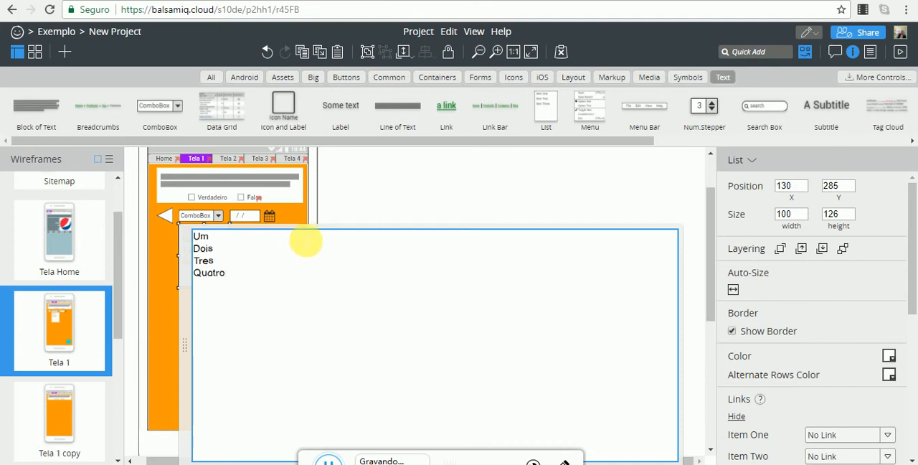
left_click(383, 201)
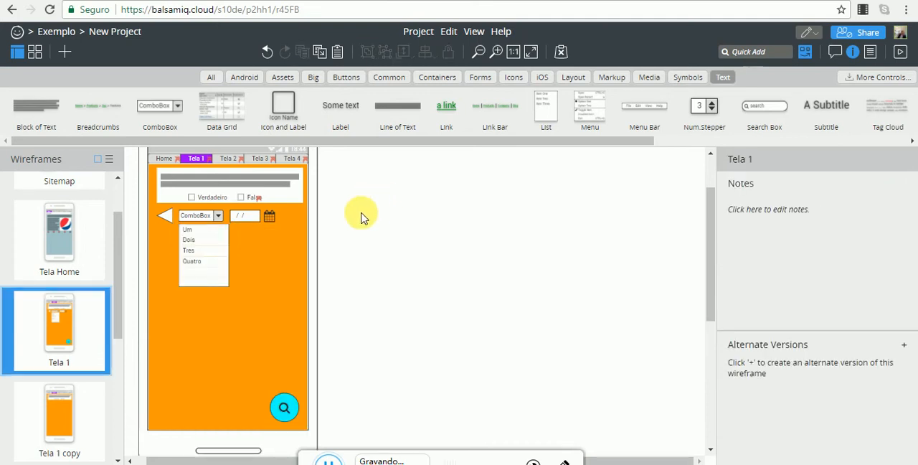
Narrow the list to a width of 89 to match the ComboBox above it.
left_click(221, 244)
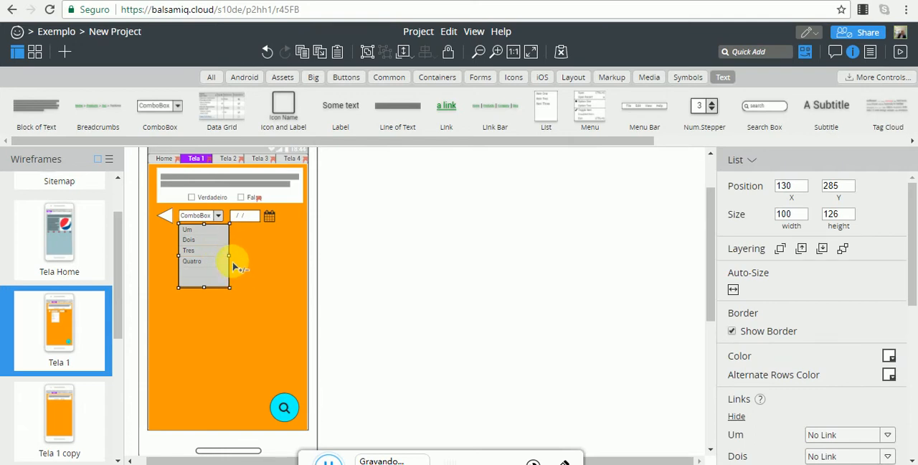
left_click(367, 241)
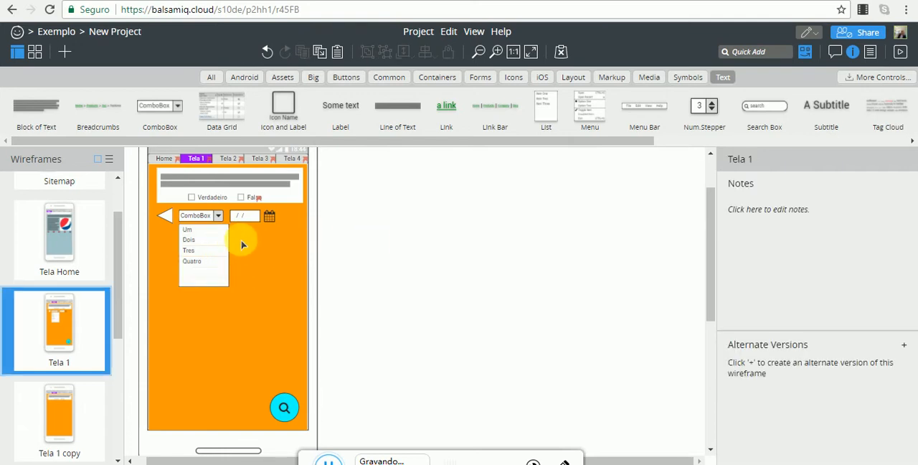
scroll(242, 245, "up", 5)
scroll(412, 304, "down", 5)
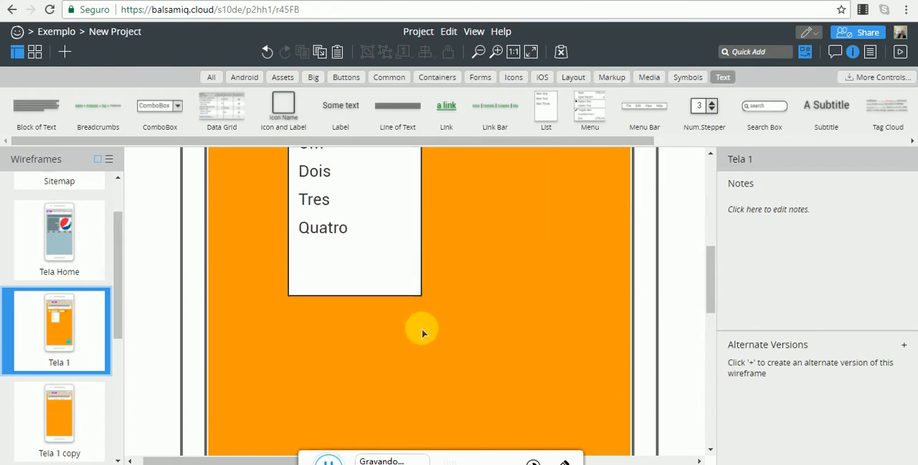
scroll(426, 326, "up", 3)
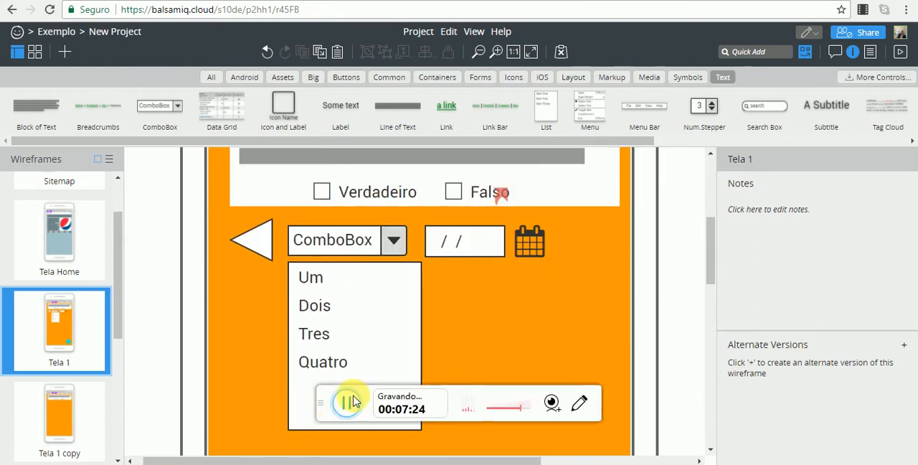
scroll(338, 408, "up", 2)
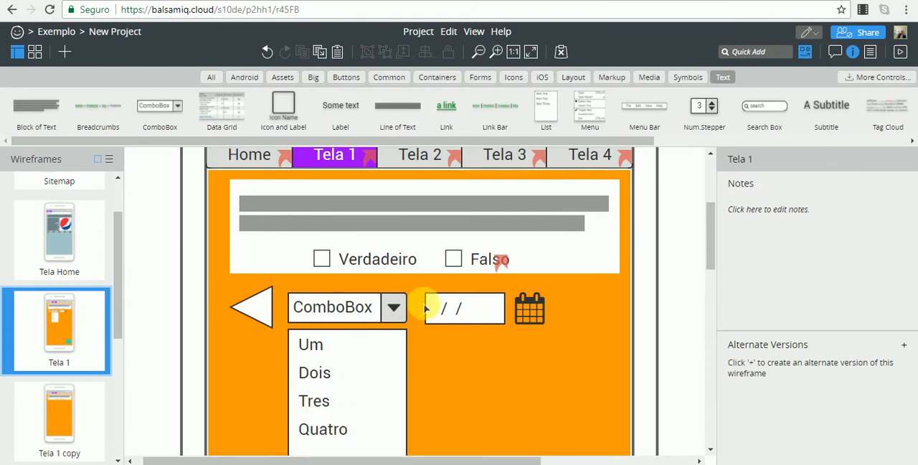
Move the Date Chooser to X 288, Y 258 and add a Calendar control directly below it at X 288, Y 285.
left_click(505, 316)
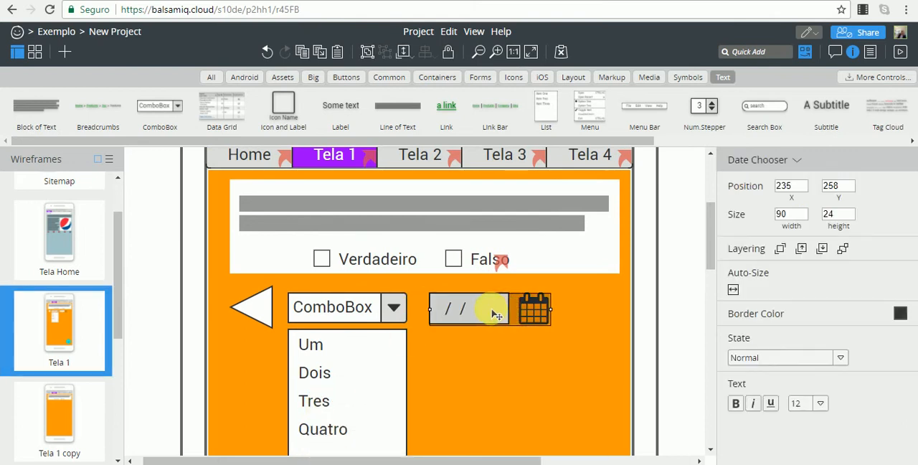
left_click_drag(495, 316, 572, 317)
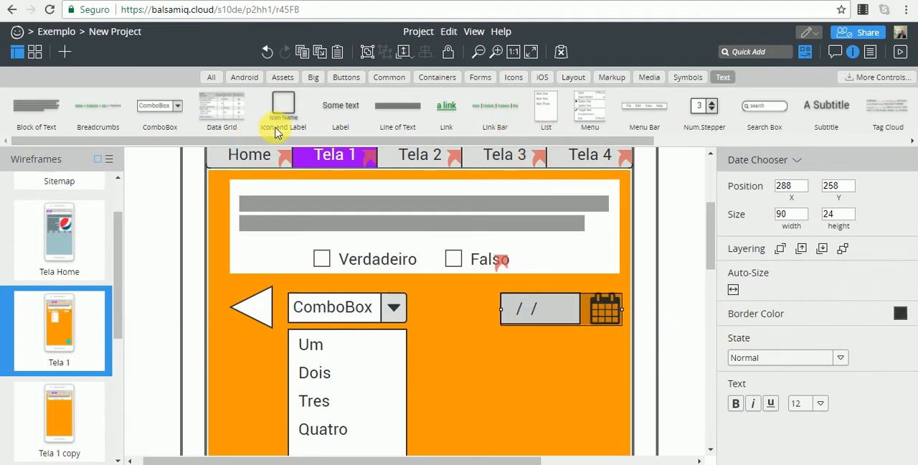
left_click(764, 51)
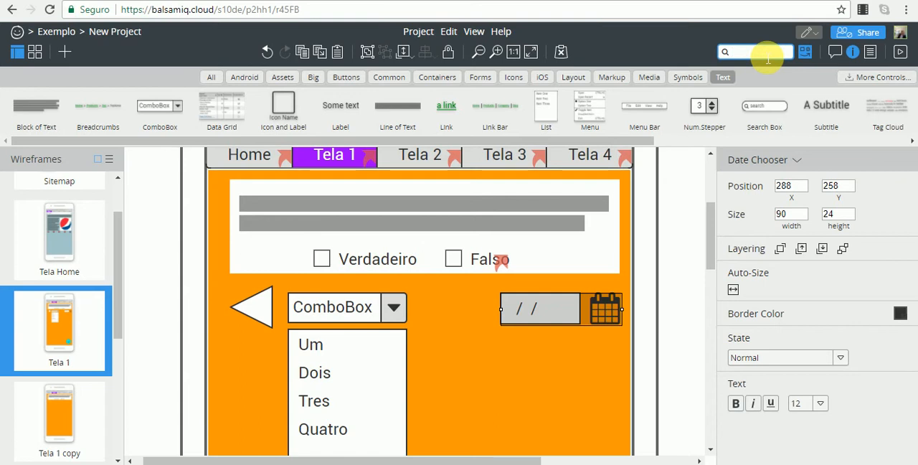
type("cale")
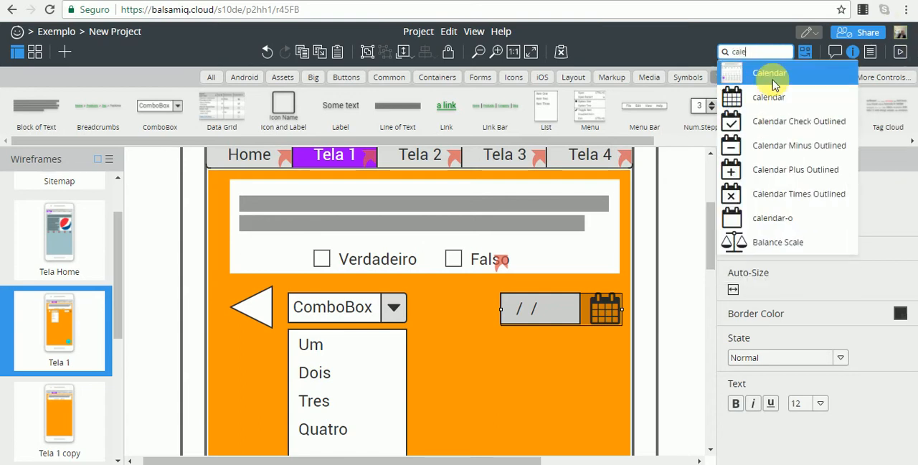
left_click(775, 84)
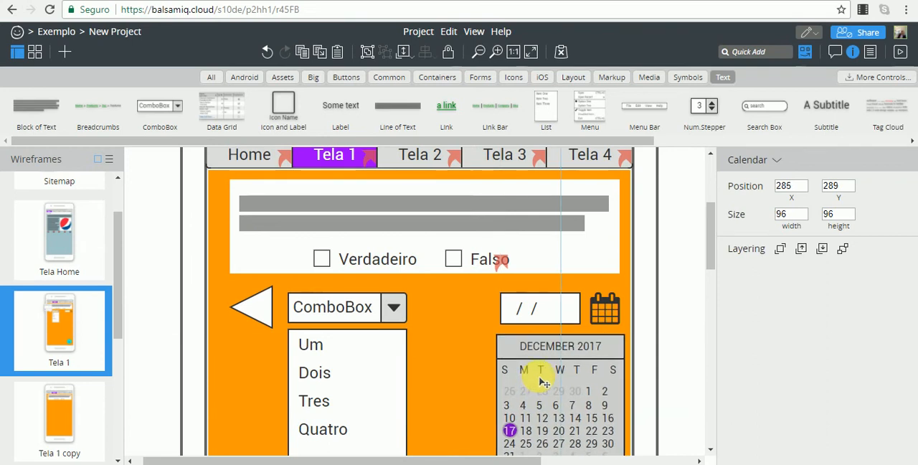
left_click(538, 376)
scroll(476, 359, "down", 1)
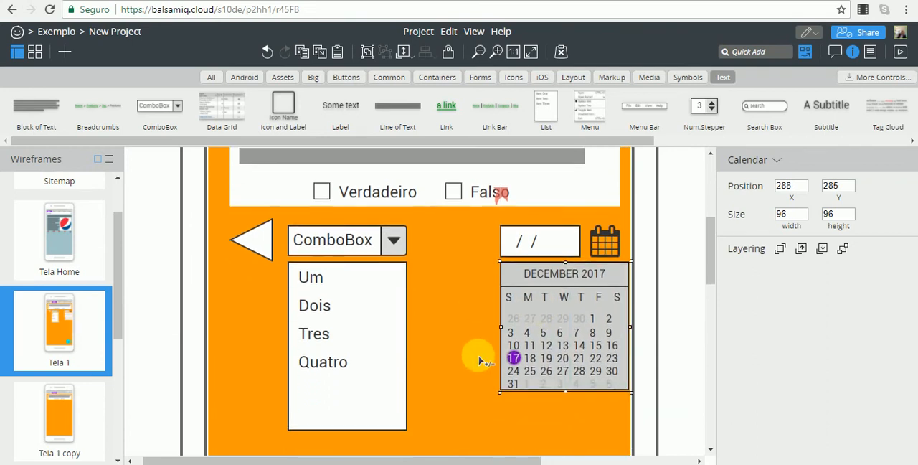
scroll(477, 351, "up", 1)
Delete the left-pointing triangle beside the ComboBox.
left_click(358, 381)
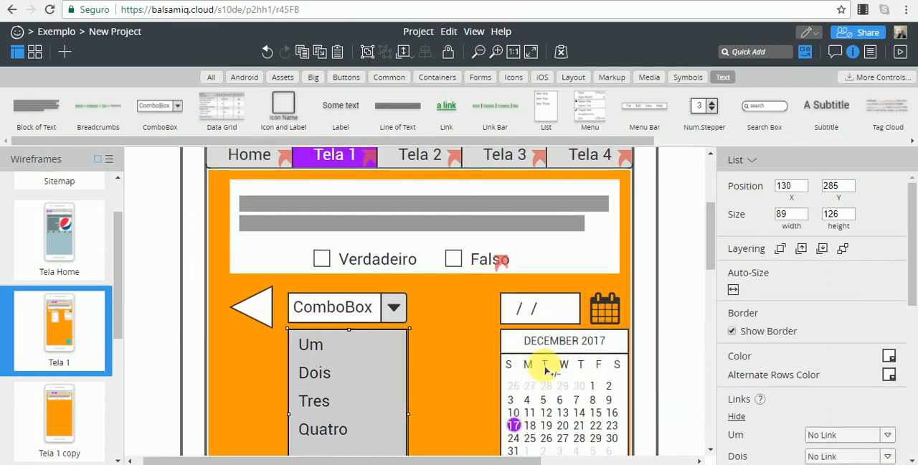
left_click(690, 311)
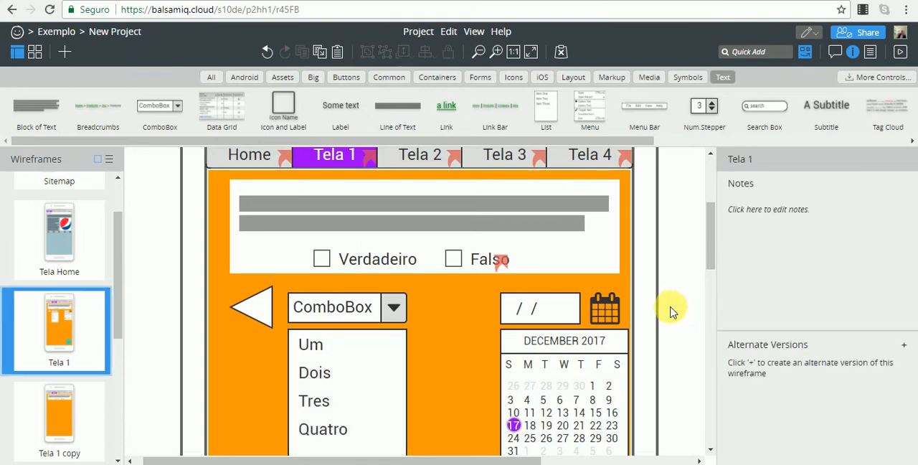
left_click(247, 307)
key("Delete")
Copy the ComboBox, its list, the Date Chooser and the Calendar from Tela 1 into Tela 1 copy.
left_click(387, 307)
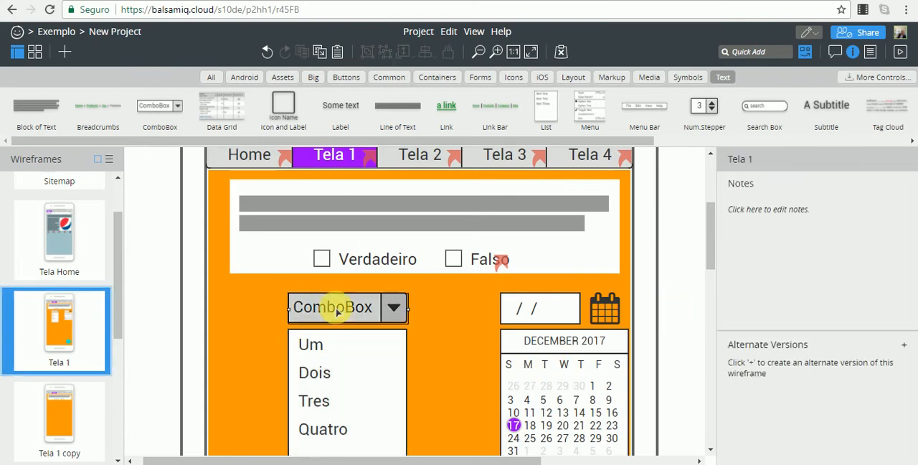
left_click(354, 352, "shift")
left_click(570, 367, "shift")
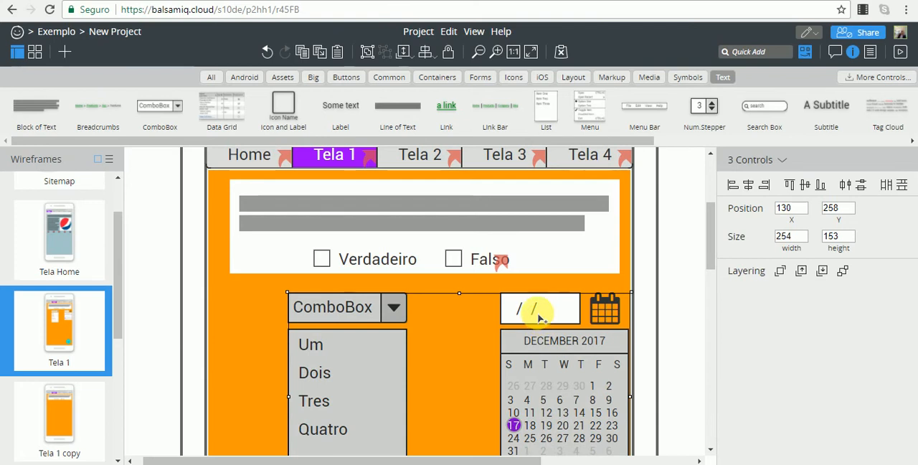
left_click(538, 314, "shift")
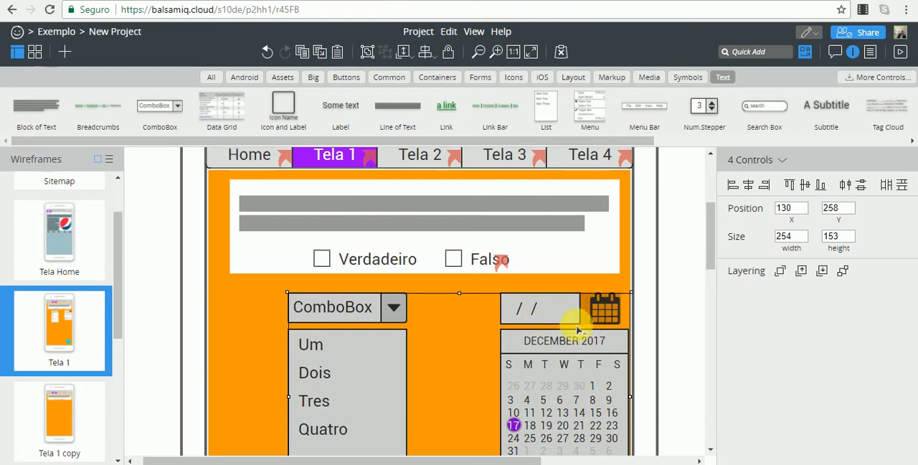
left_click(62, 414)
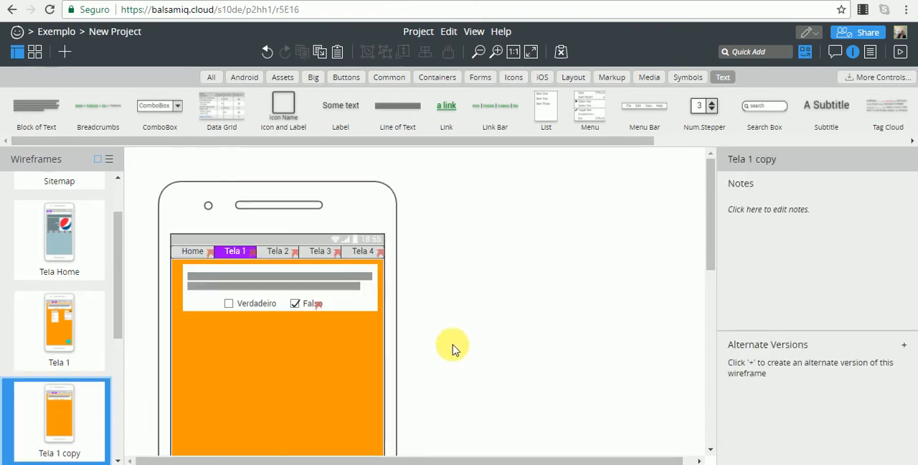
scroll(451, 349, "down", 3)
key("ctrl+v")
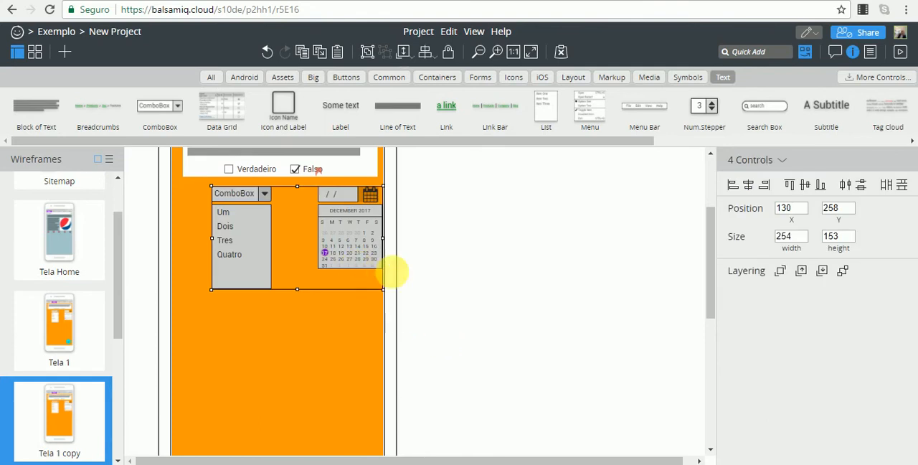
Delete the list below the ComboBox and the Calendar below the Date Chooser from the original Tela 1.
left_click(435, 260)
left_click(75, 310)
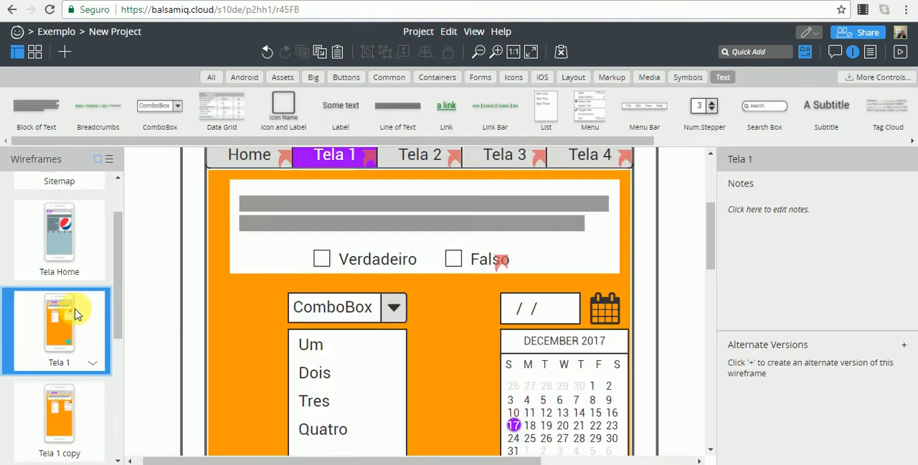
scroll(461, 313, "down", 2)
left_click(385, 316)
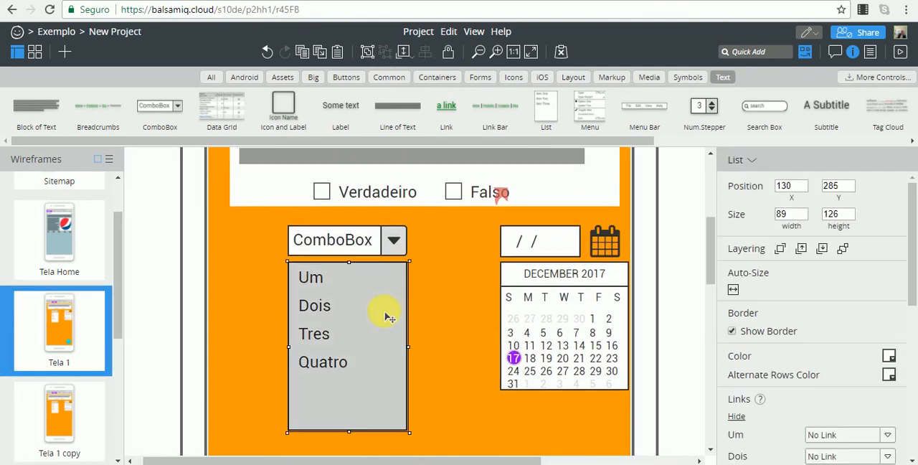
key("Delete")
left_click(550, 318)
key("Delete")
Link the ComboBox on Tela 1 to the Tela 1 copy wireframe.
left_click(321, 244)
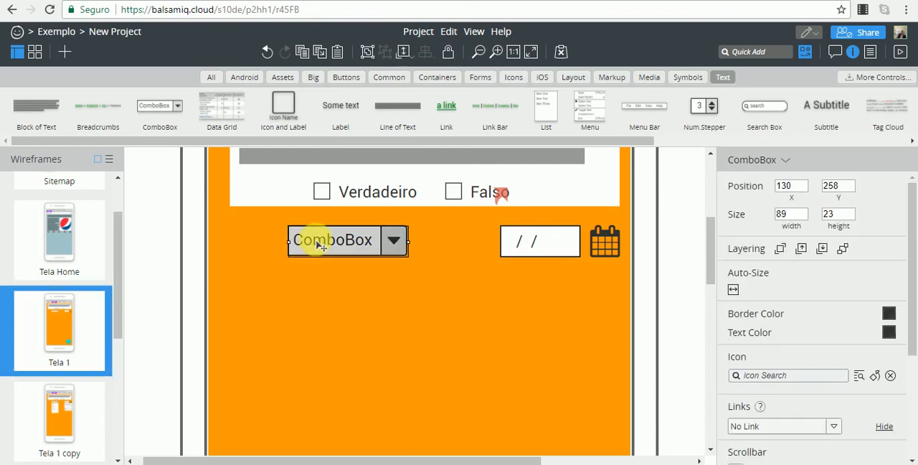
left_click_drag(912, 307, 913, 354)
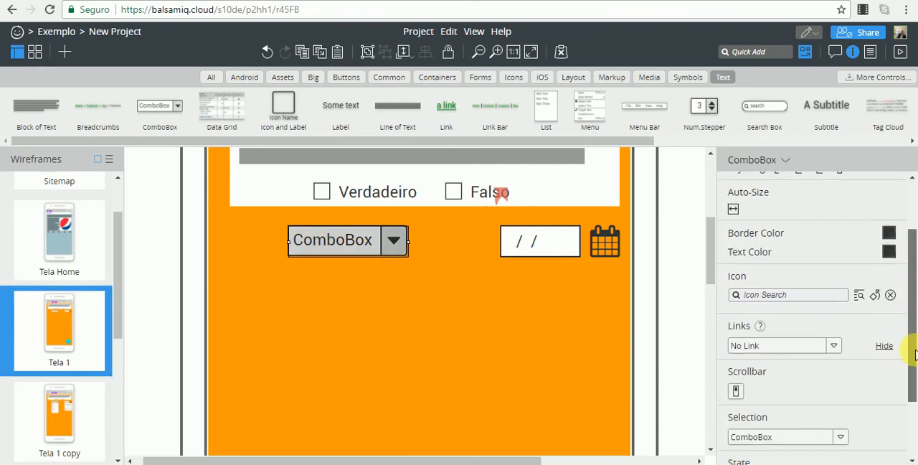
left_click(834, 347)
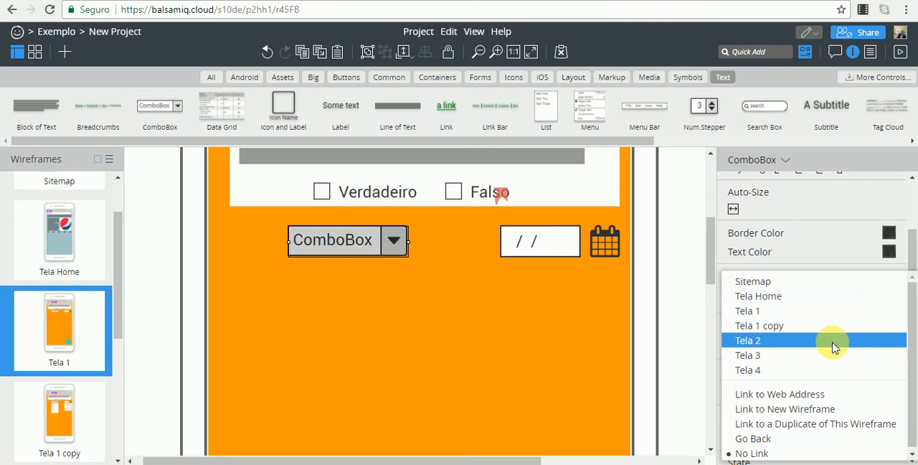
left_click(794, 327)
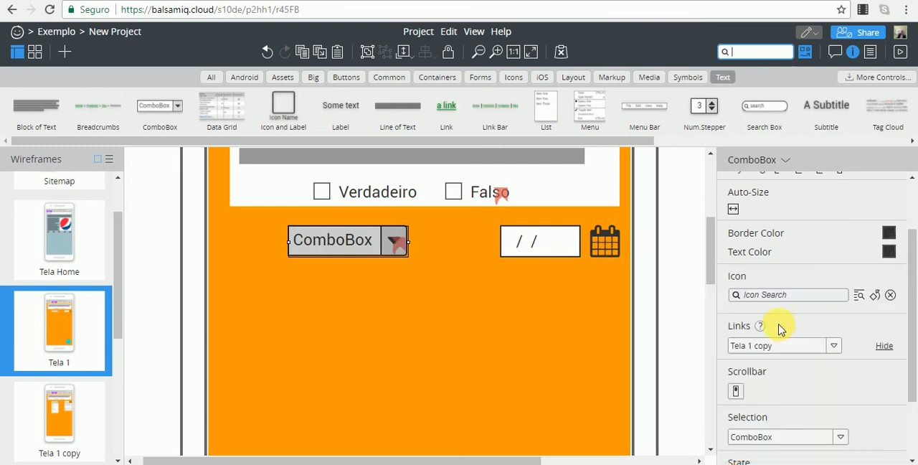
Examine the Date Chooser's properties on Tela 1 for a link option.
left_click(547, 242)
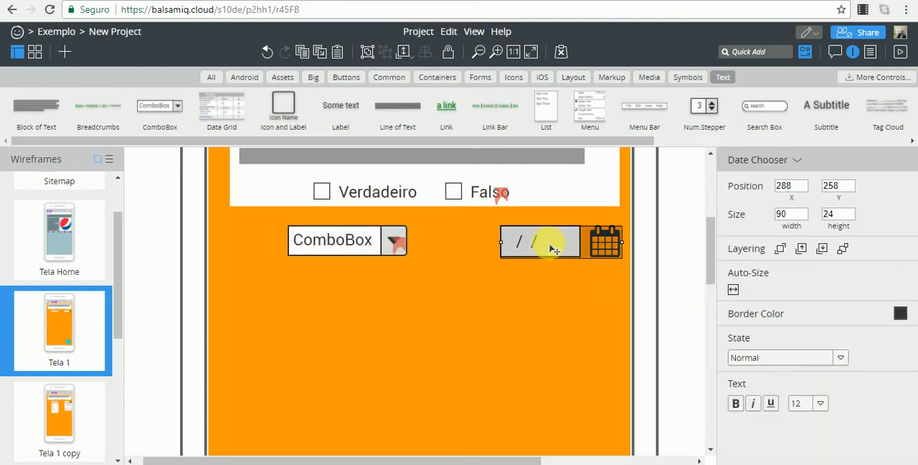
left_click(839, 359)
left_click(839, 358)
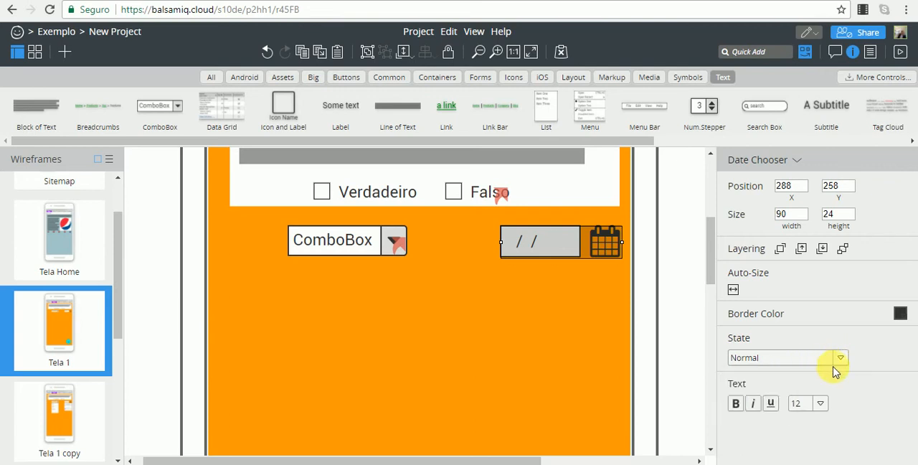
left_click(642, 263)
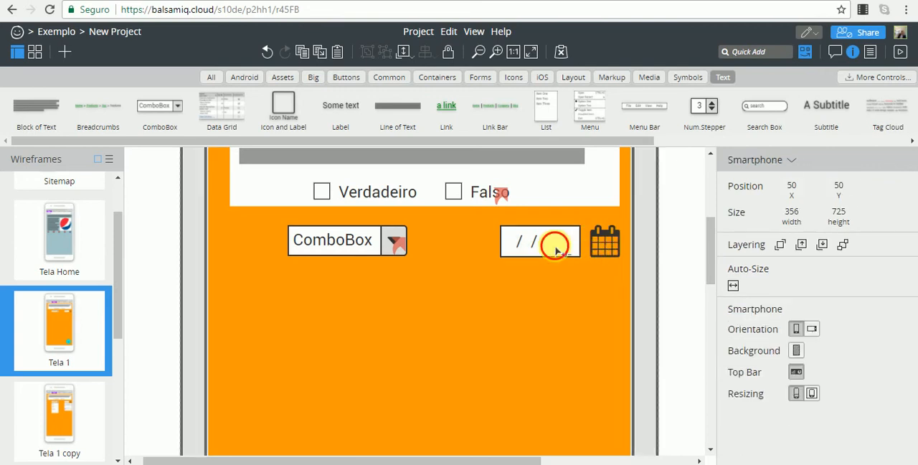
left_click(555, 249)
scroll(634, 294, "up", 1)
scroll(634, 293, "up", 2)
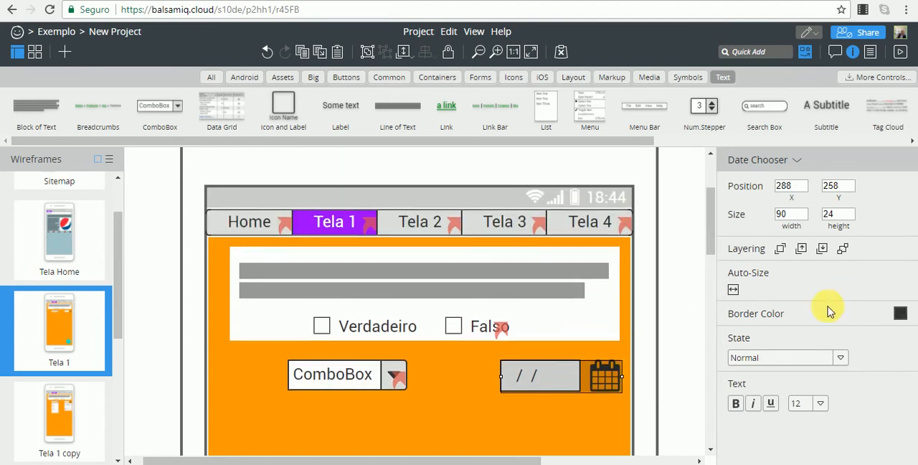
scroll(651, 328, "down", 3)
left_click(649, 283)
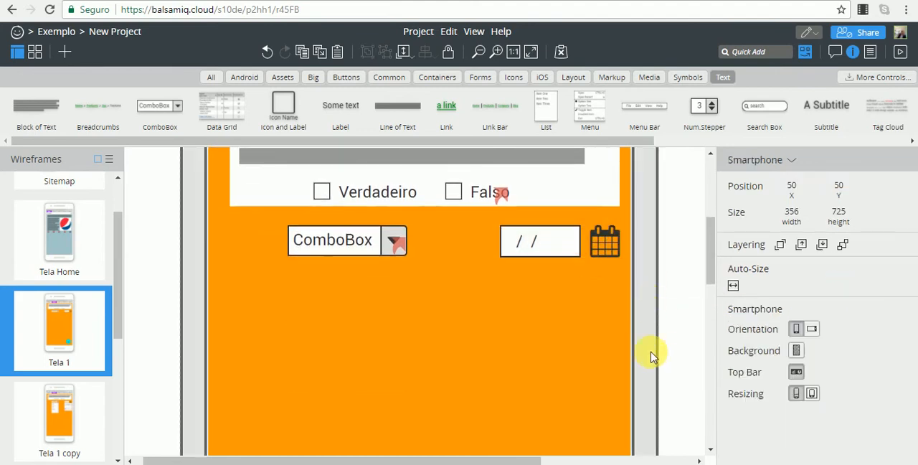
Preview Tela 1 full screen, follow the ComboBox link to Tela 1 copy, and leave the preview.
left_click(75, 421)
left_click(65, 359)
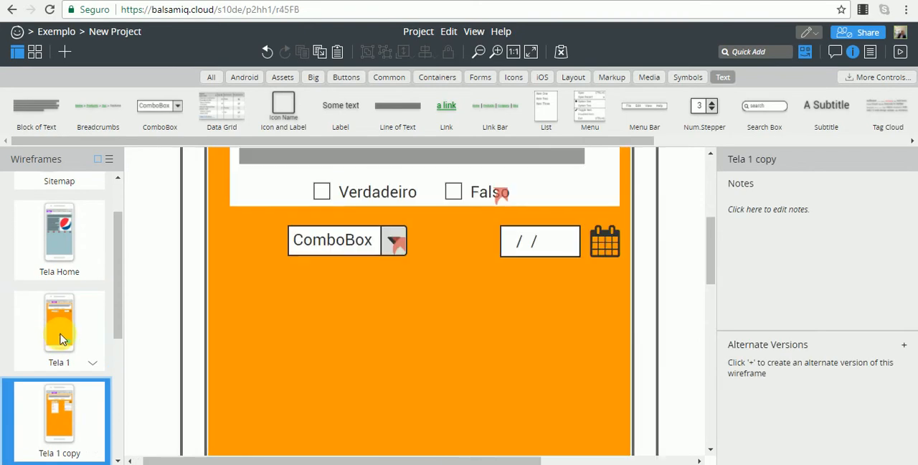
left_click(902, 51)
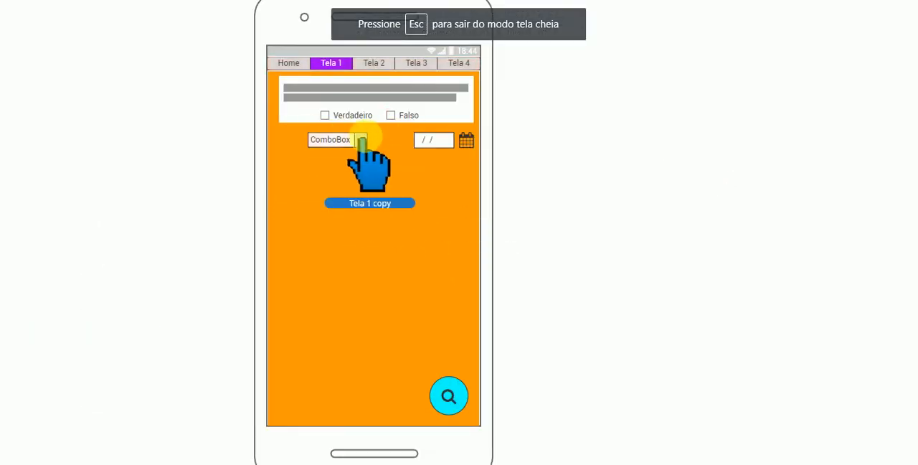
left_click(360, 140)
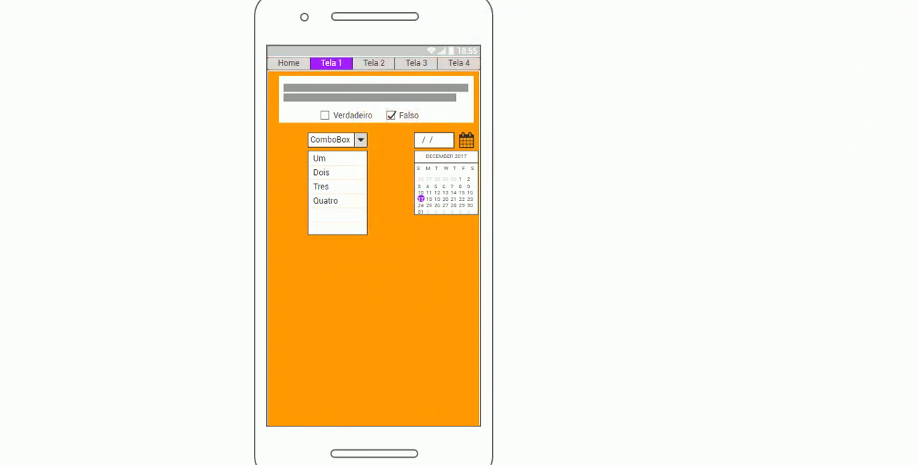
key("Escape")
In Tela 1 copy, link the ComboBox back to Tela 1 and delete the Calendar below the Date Chooser.
left_click(240, 237)
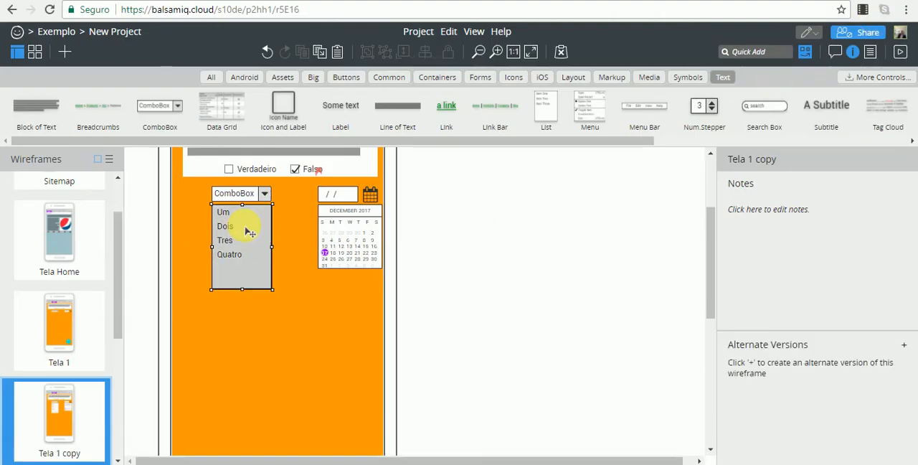
left_click(242, 196)
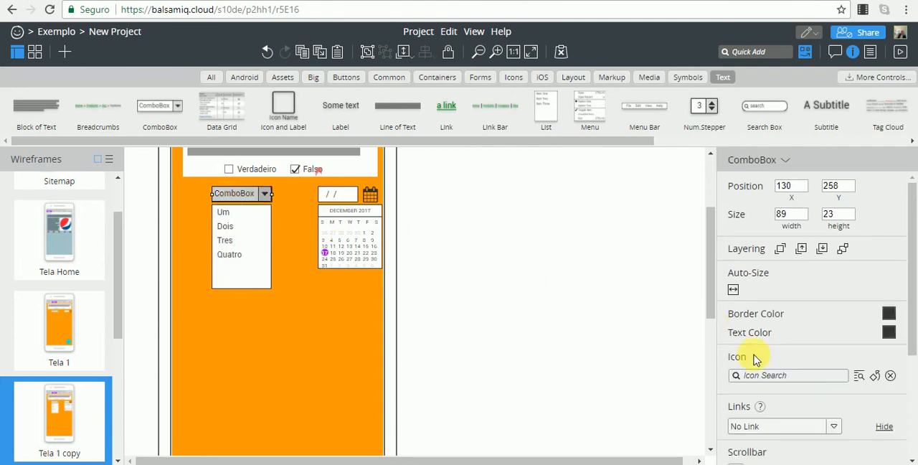
scroll(811, 416, "down", 2)
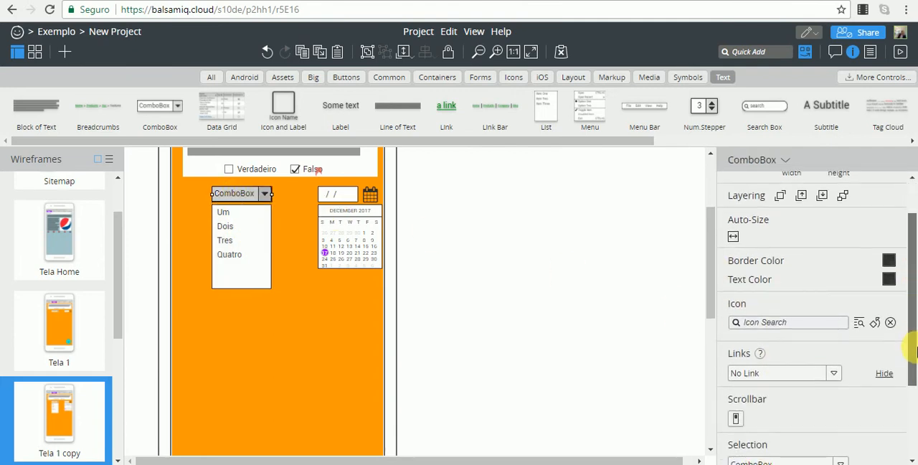
left_click(822, 373)
left_click(835, 373)
left_click(834, 372)
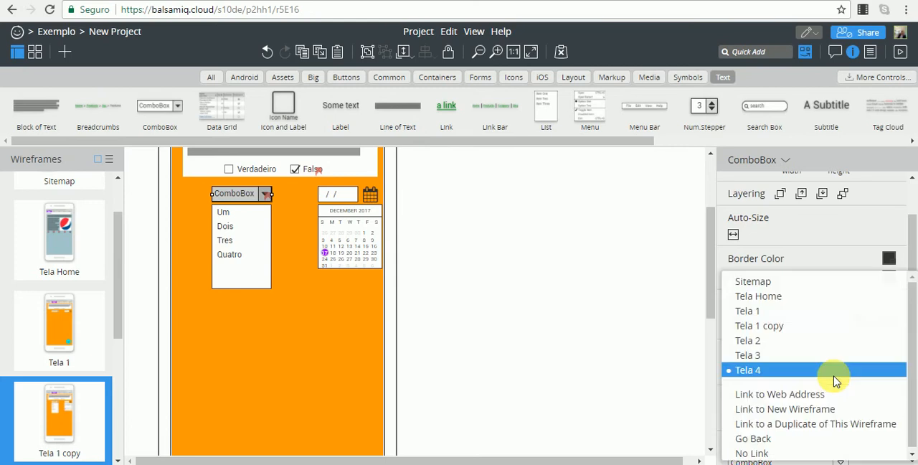
left_click(772, 313)
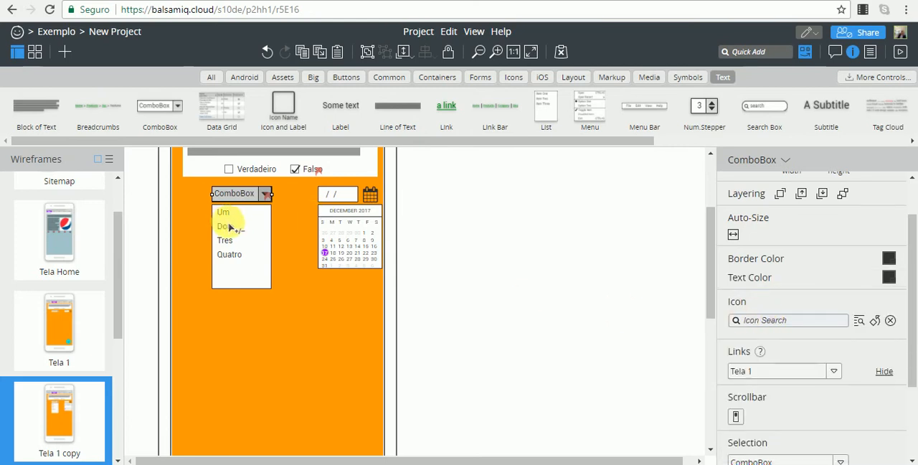
left_click(359, 239)
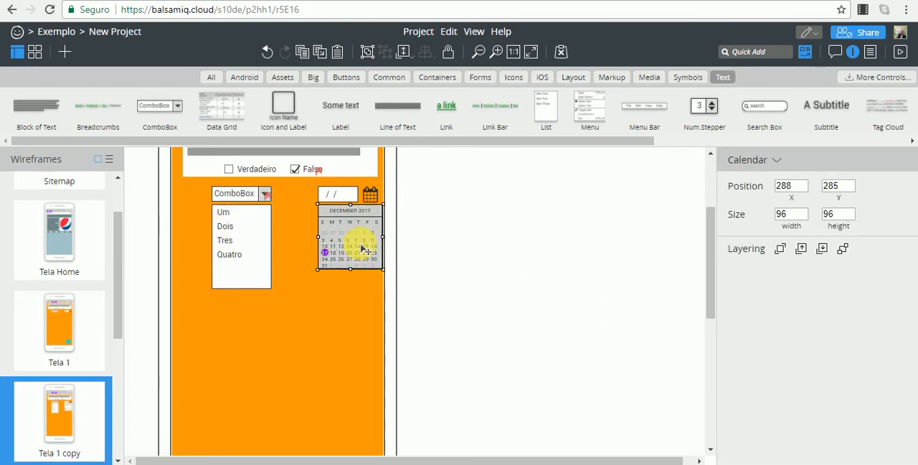
key("Delete")
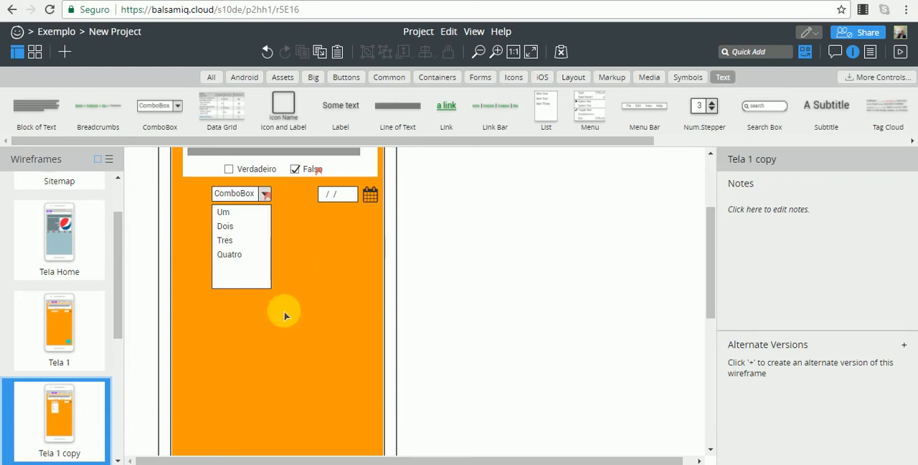
Preview Tela 1 again, test opening and closing the ComboBox list through its links, and exit the preview.
left_click(84, 320)
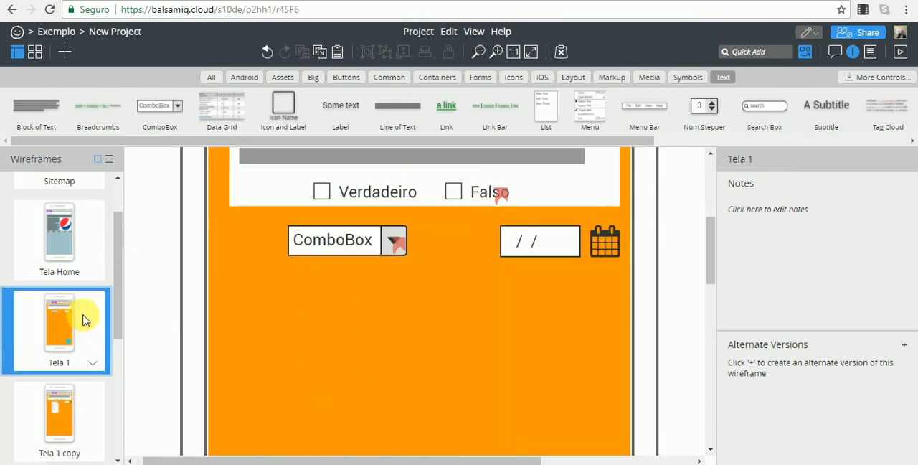
left_click(900, 53)
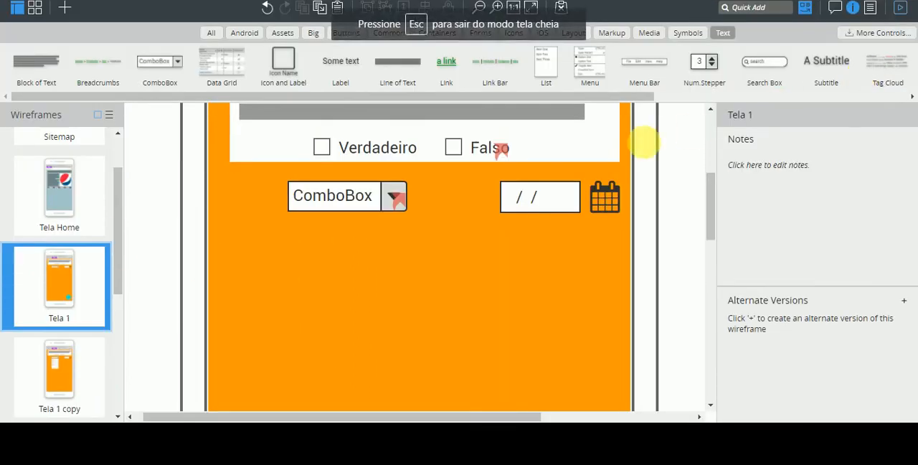
left_click(361, 140)
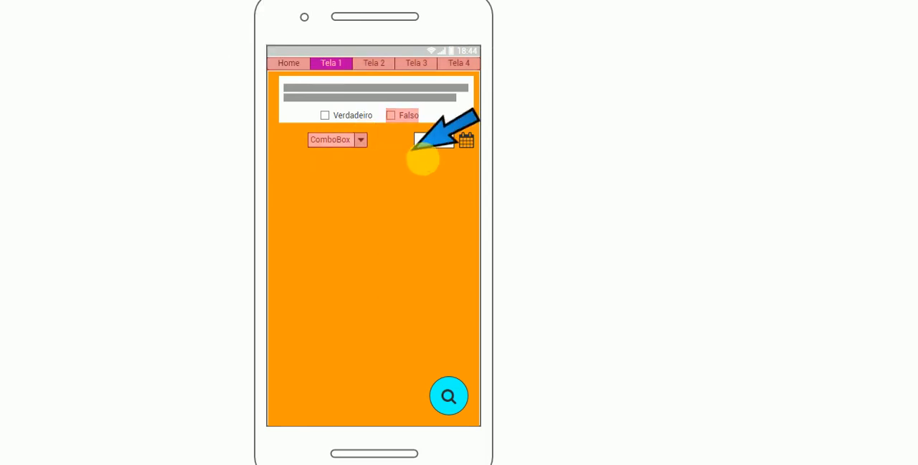
left_click(884, 21)
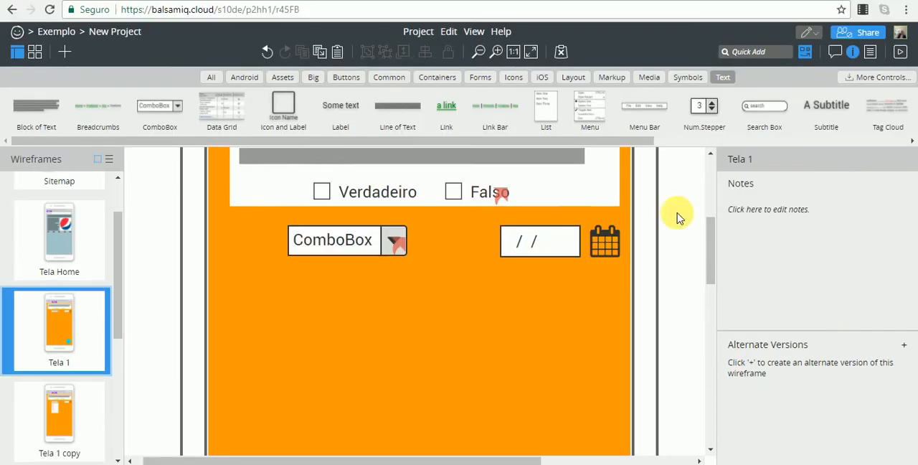
Add an Icon and Label control to Tela 1 at X 95, Y 298, below the ComboBox.
left_click(552, 244)
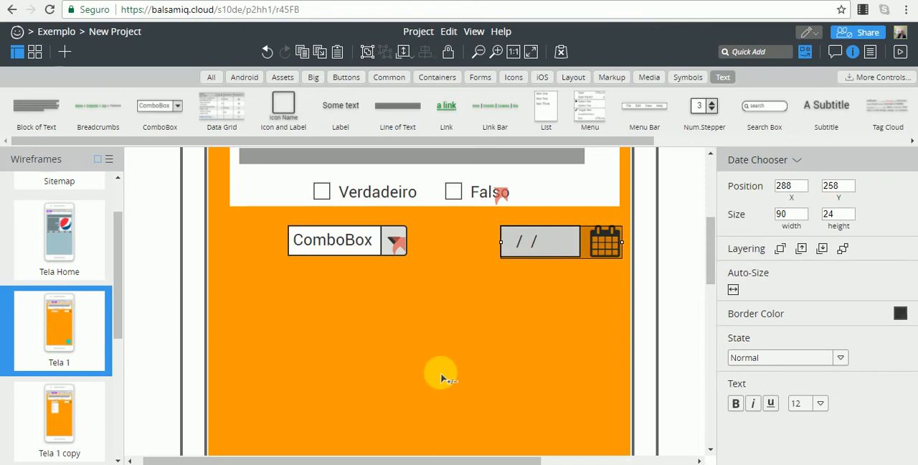
scroll(474, 239, "up", 1)
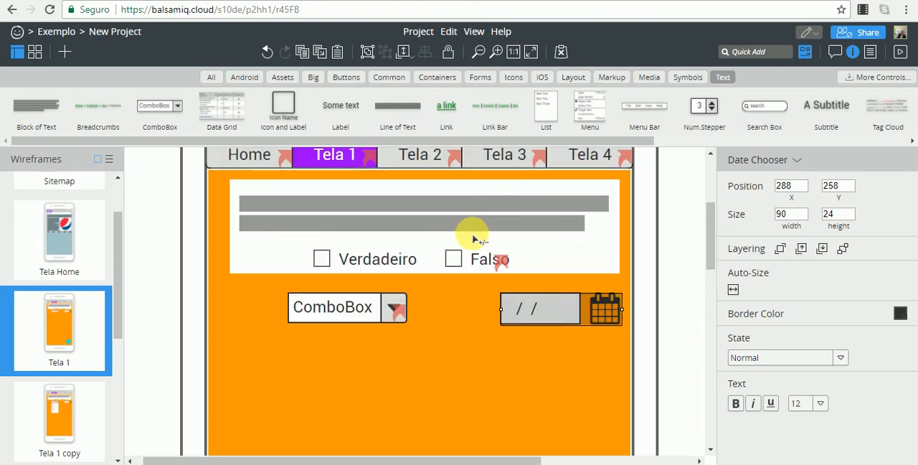
left_click_drag(283, 105, 269, 377)
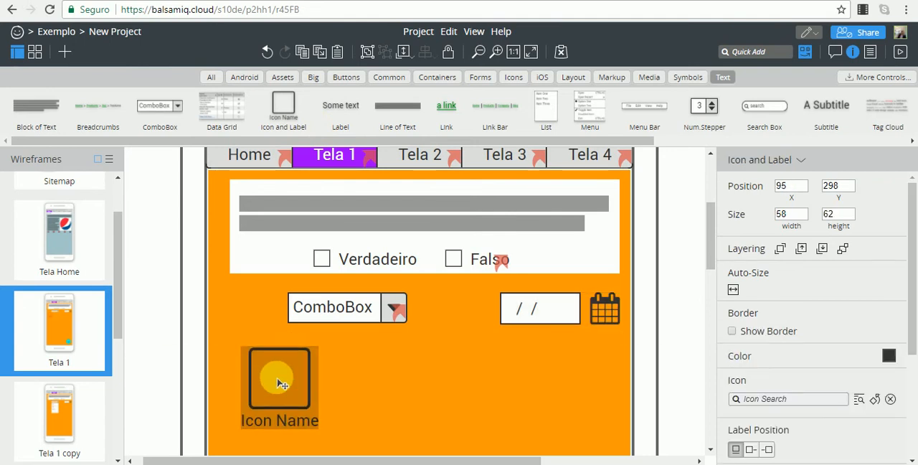
Search the icons for "se" and assign the Add User icon to the Icon and Label control.
scroll(913, 373, "down", 3)
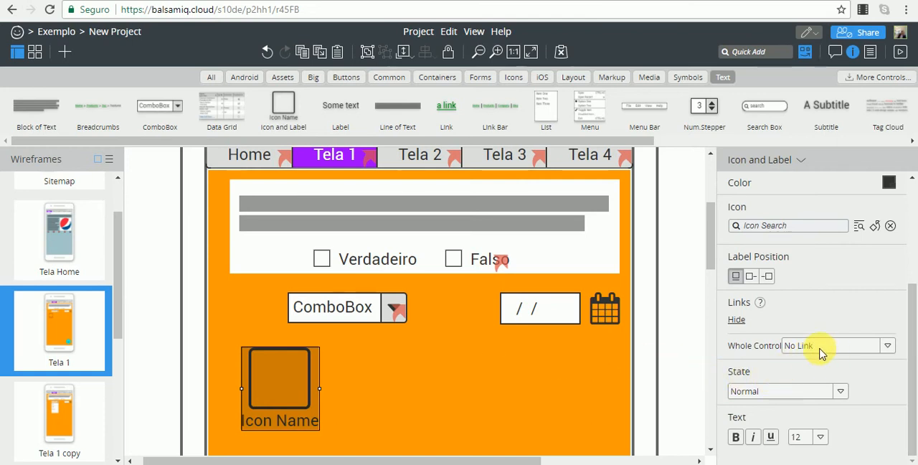
scroll(800, 316, "up", 3)
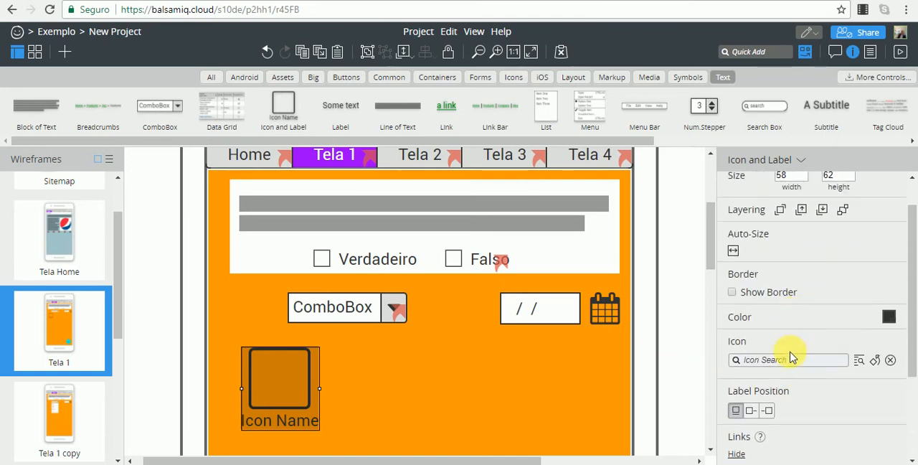
scroll(789, 355, "down", 2)
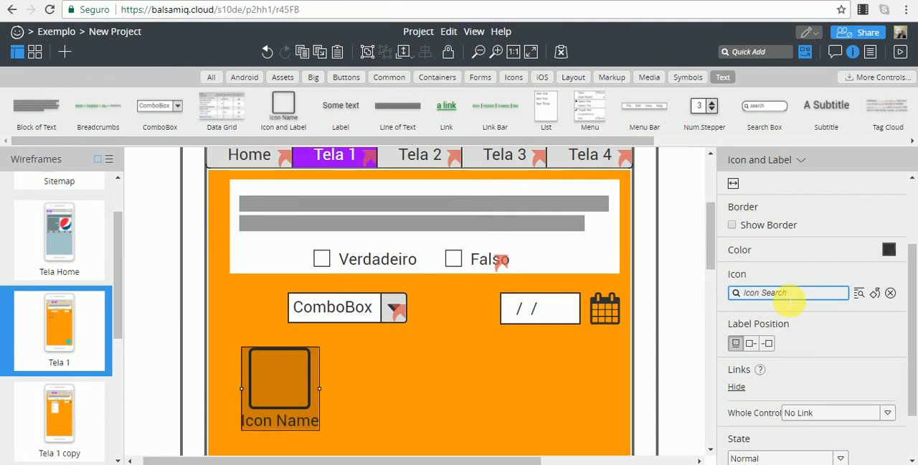
type("se")
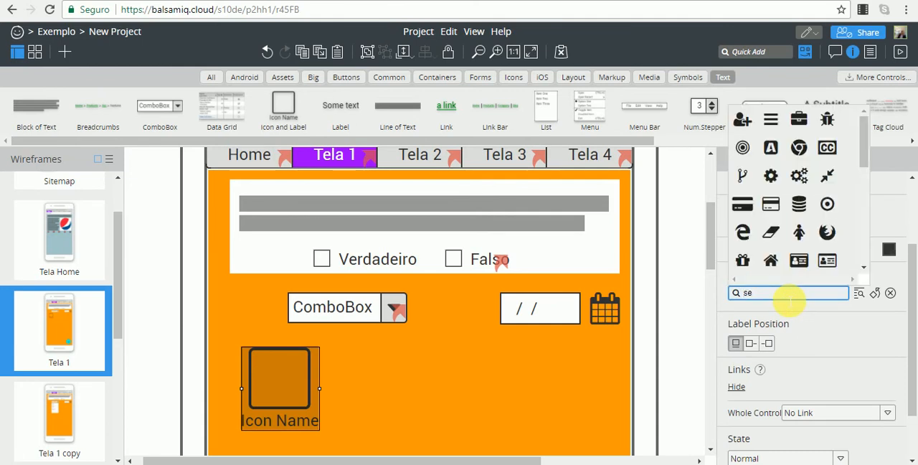
left_click(743, 119)
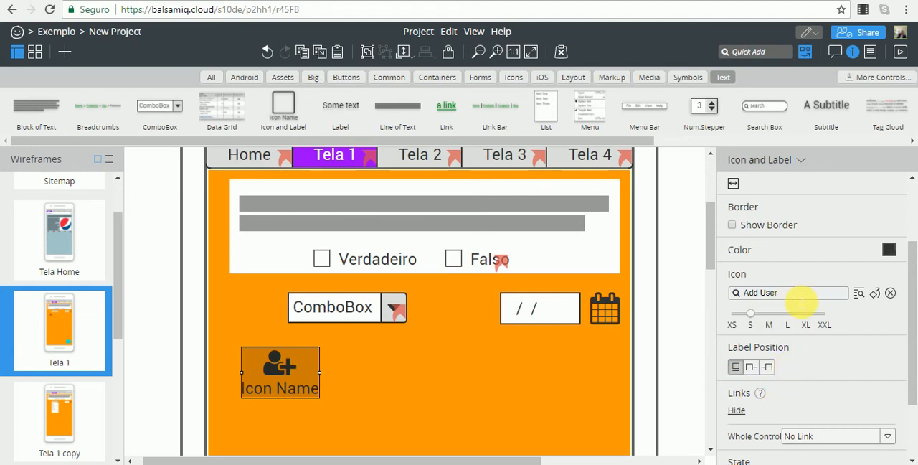
left_click_drag(912, 287, 912, 194)
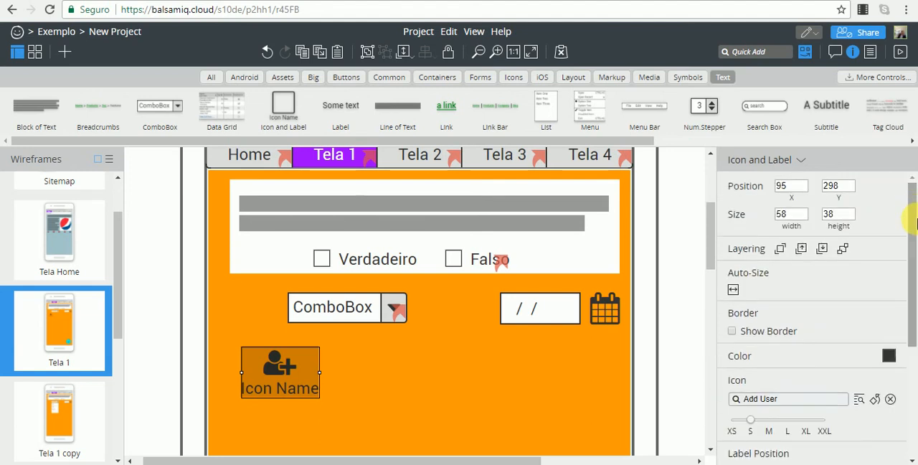
left_click_drag(914, 227, 908, 402)
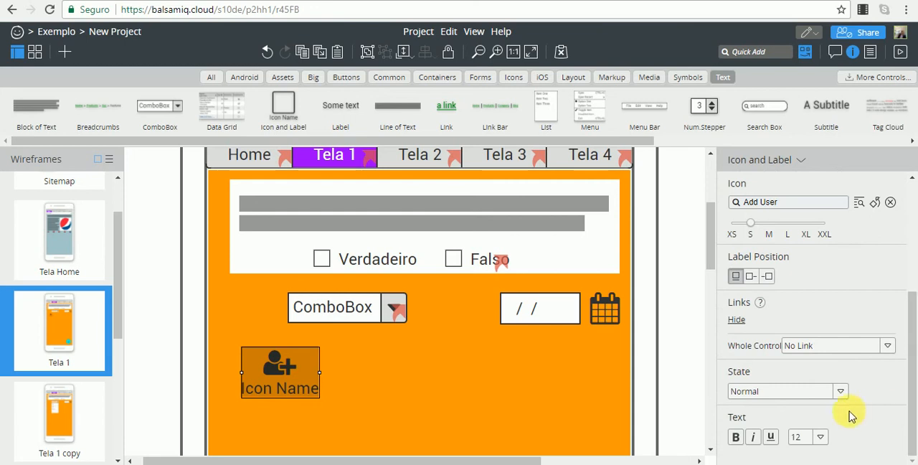
Change the label text of the Add User icon in Tela 1 to "Adicionar".
double_click(290, 397)
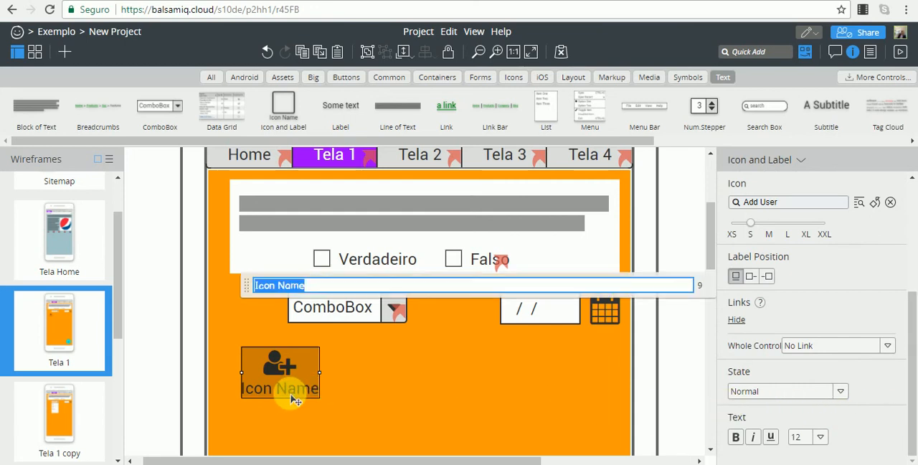
type("Adic")
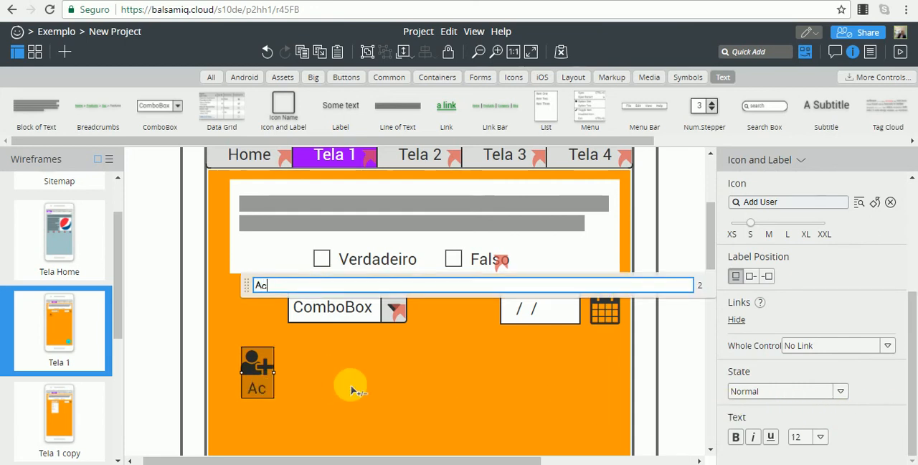
type("ionar")
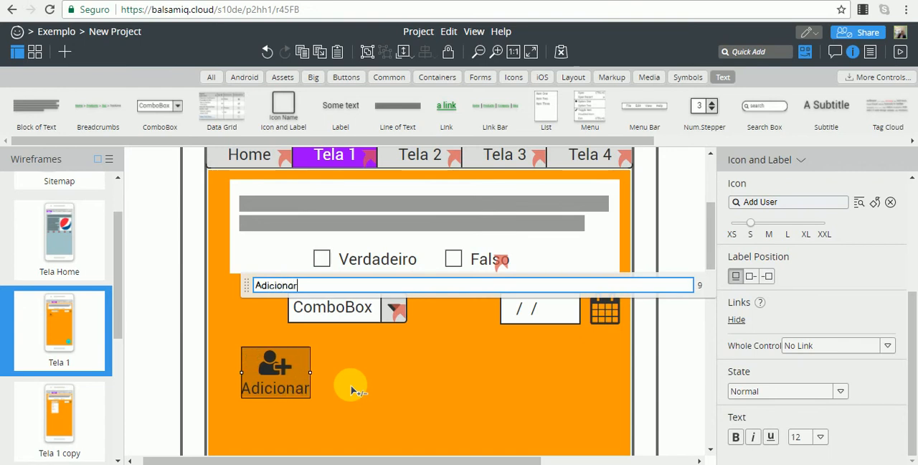
left_click(398, 399)
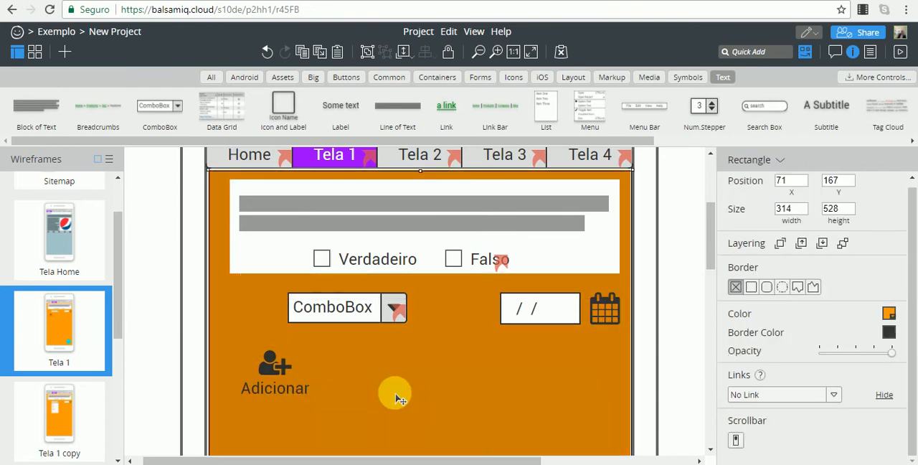
Set the color of the Adicionar icon and label to white.
left_click(275, 384)
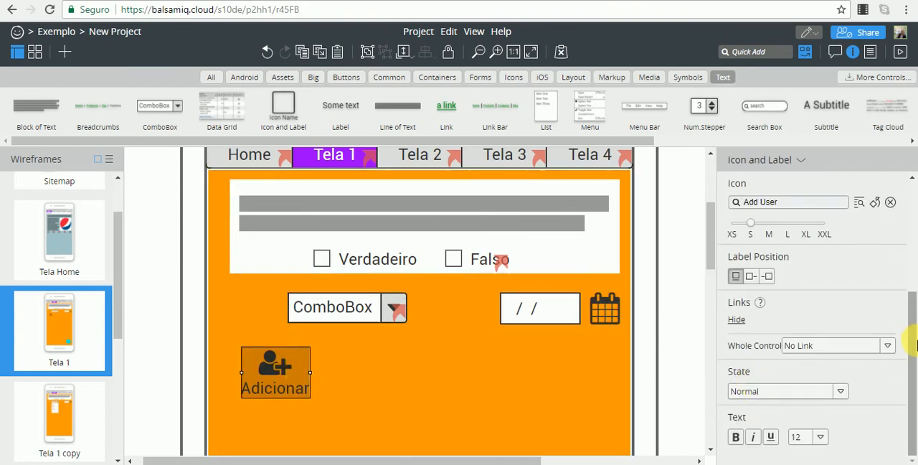
scroll(911, 301, "up", 3)
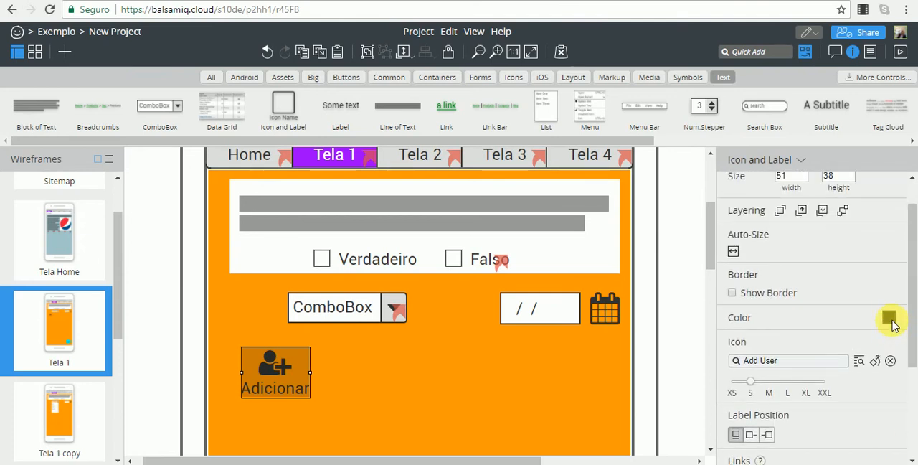
left_click(889, 318)
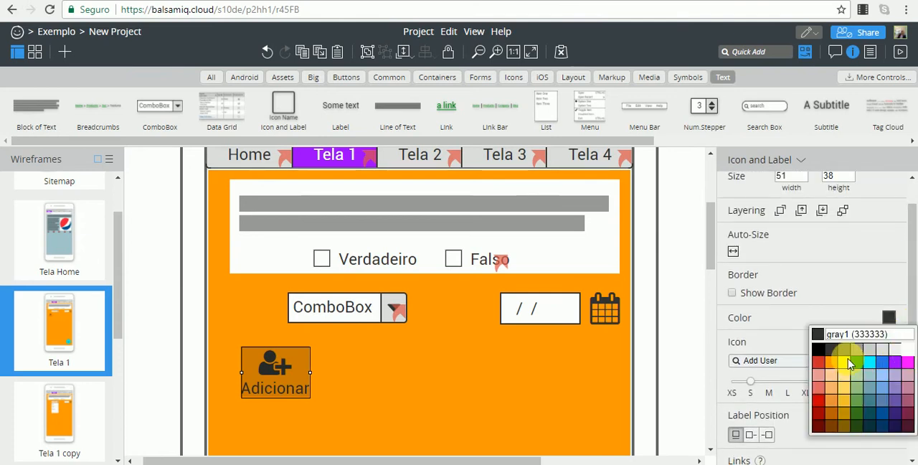
left_click(907, 350)
left_click(442, 379)
left_click(265, 369)
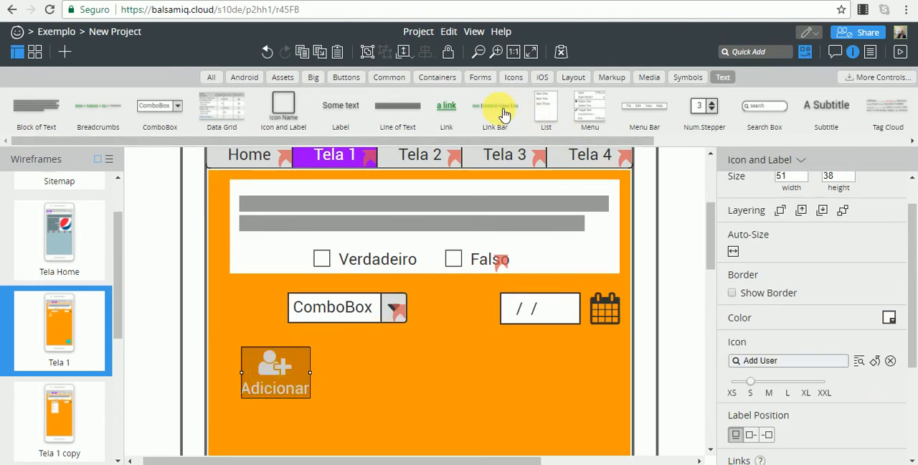
Add a Link Bar to Tela 1 at X 95, Y 352, below the Adicionar icon.
left_click_drag(504, 113, 474, 419)
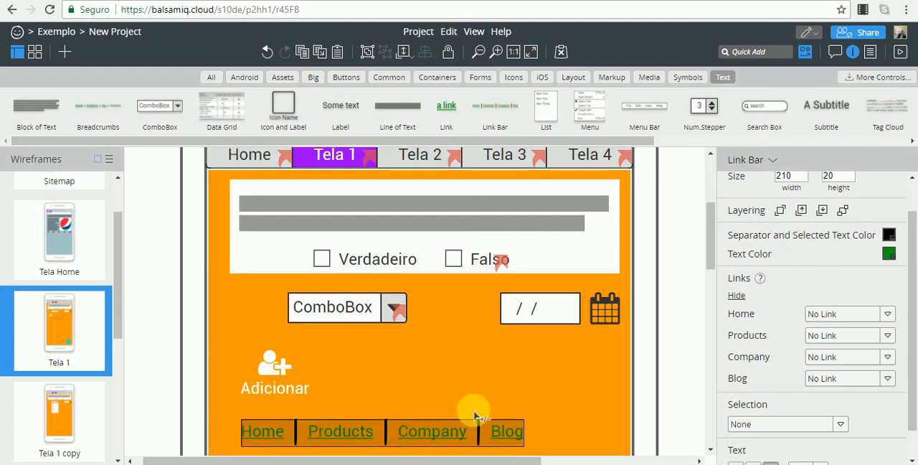
scroll(911, 285, "down", 1)
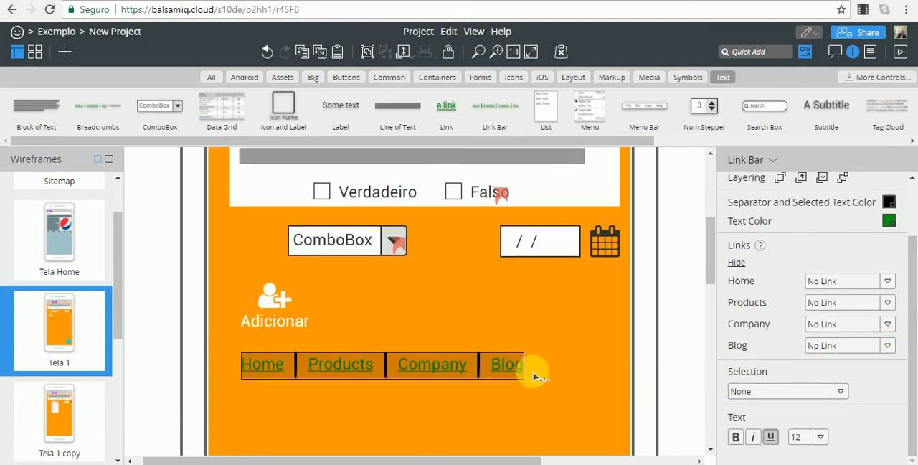
left_click(663, 300)
left_click(486, 365)
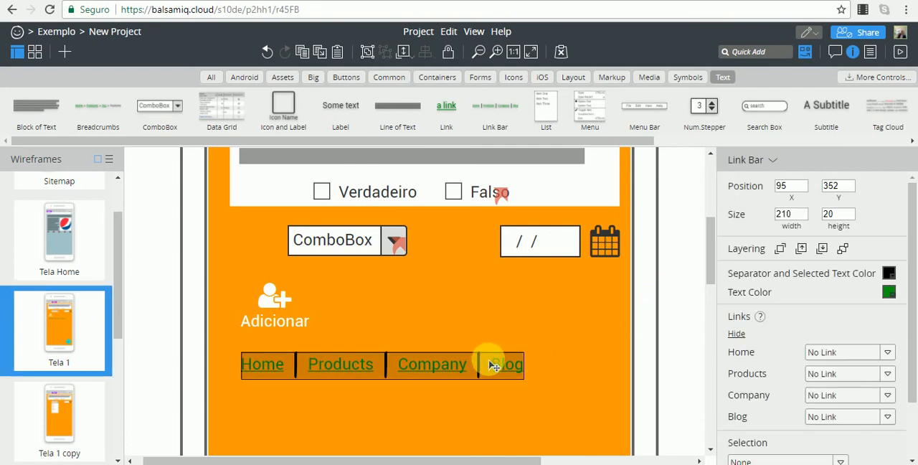
Set both the separator and selected text color and the text color of the Link Bar to white.
left_click(889, 274)
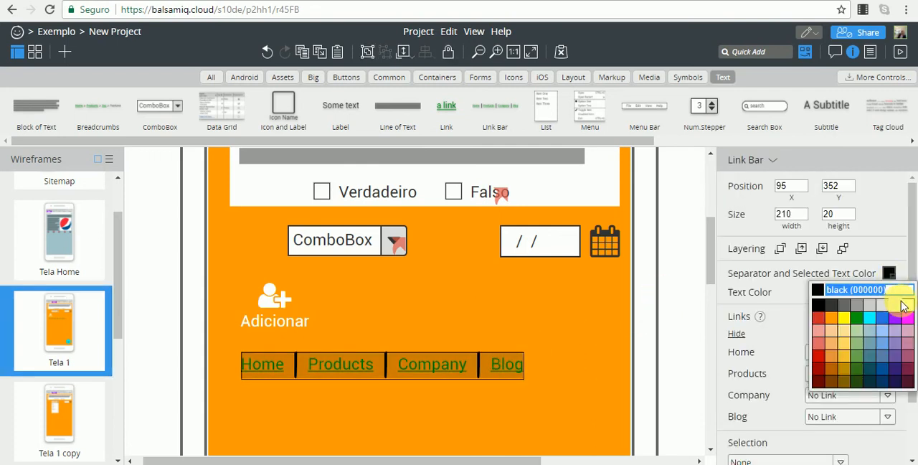
left_click(909, 307)
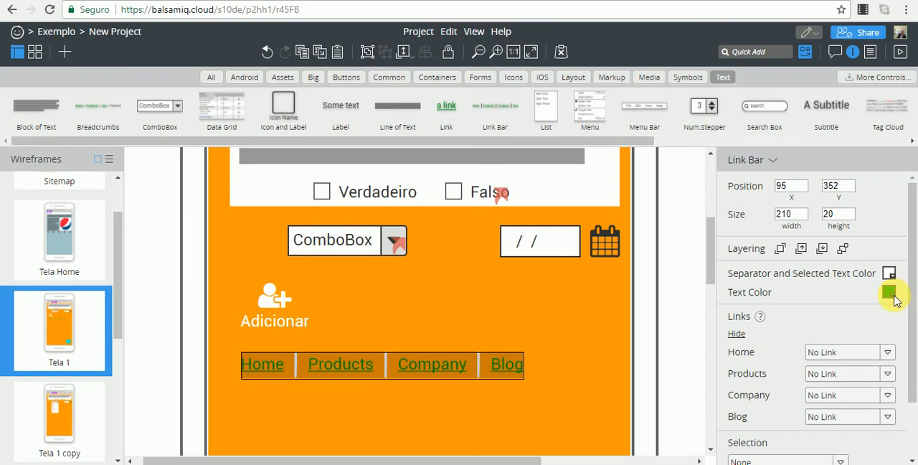
left_click(892, 294)
left_click(904, 326)
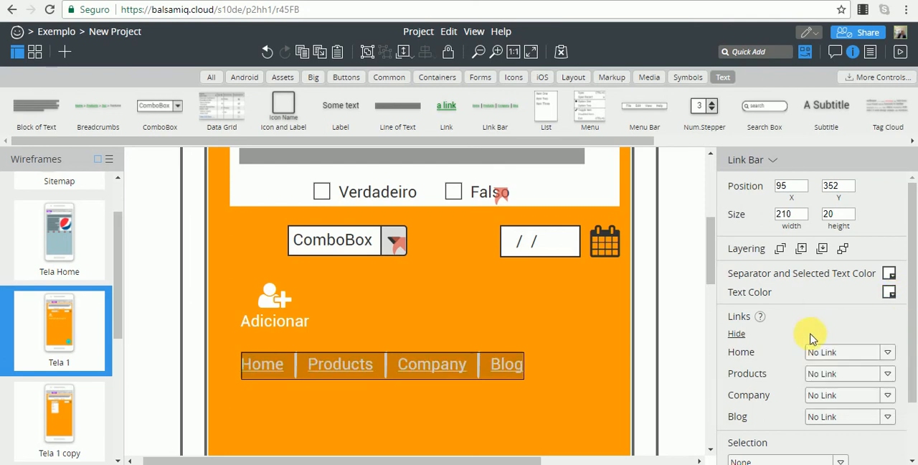
left_click(698, 313)
left_click(443, 376)
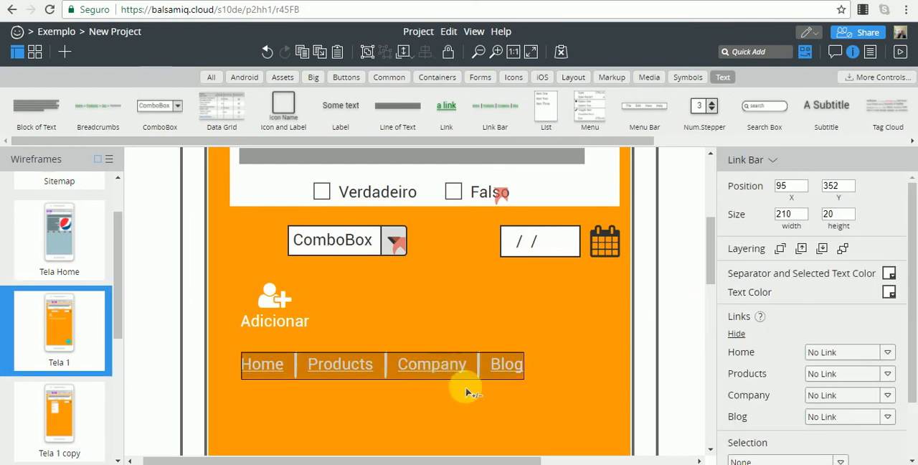
Set the Link Bar's selection to Home and deselect the control.
scroll(841, 391, "down", 1)
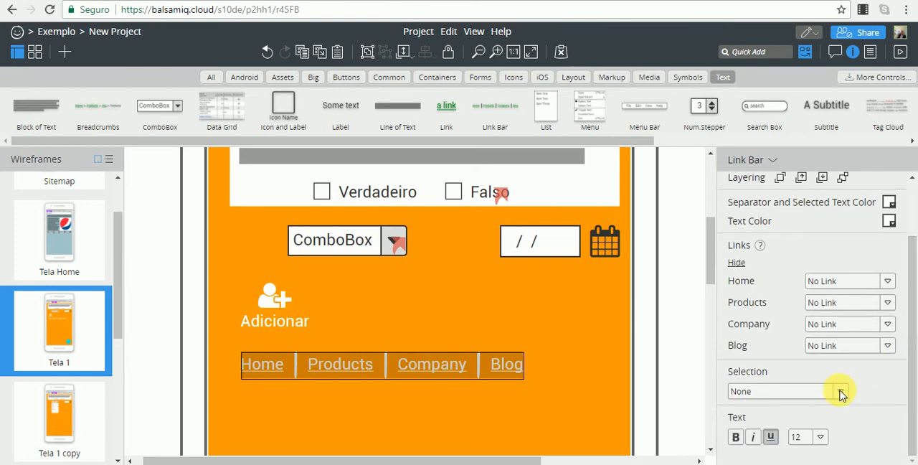
left_click(841, 392)
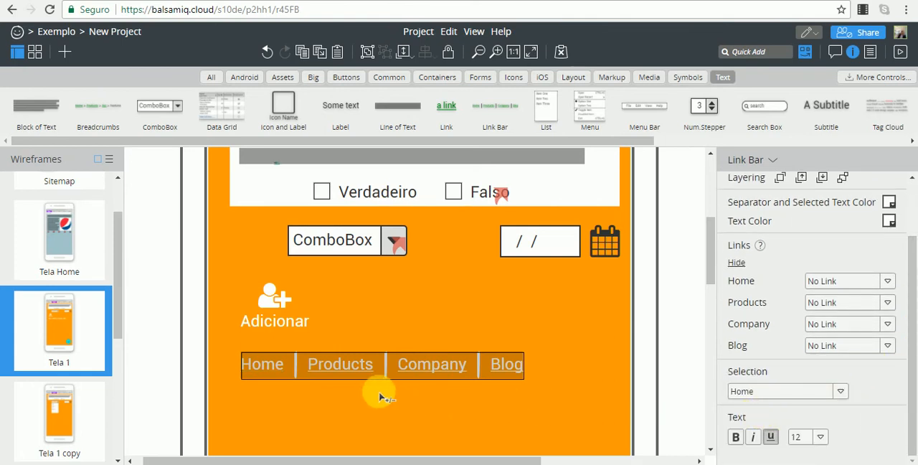
left_click(661, 325)
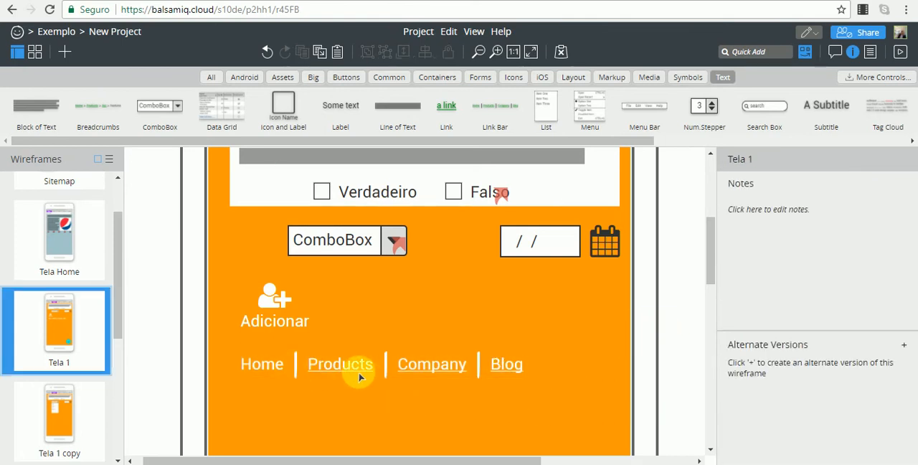
Examine the Link Bar's link and selection settings and its editable item text.
left_click(408, 364)
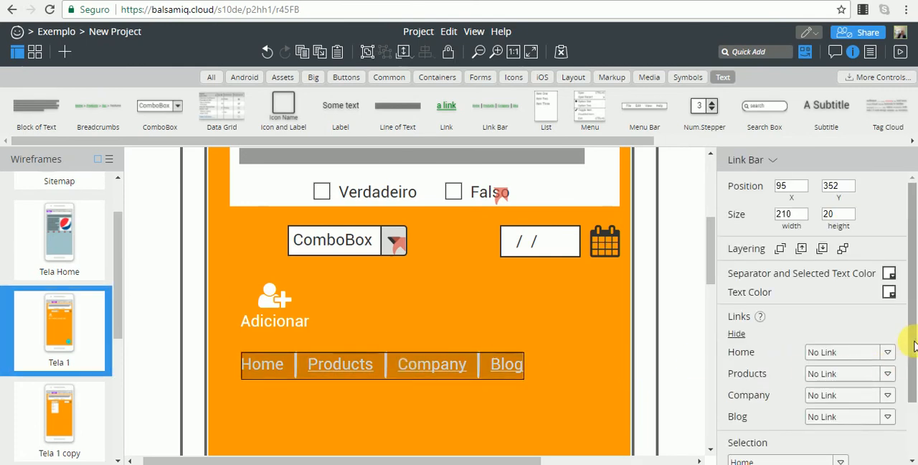
scroll(915, 369, "down", 1)
scroll(915, 368, "down", 2)
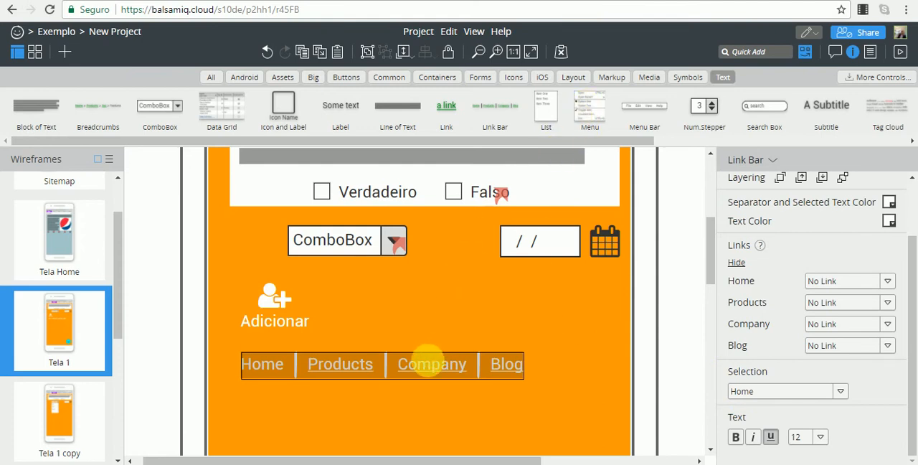
double_click(433, 367)
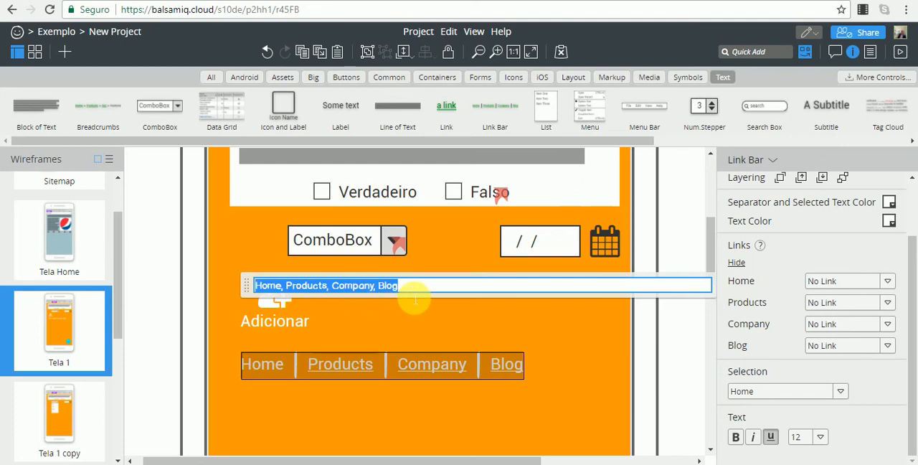
left_click(676, 217)
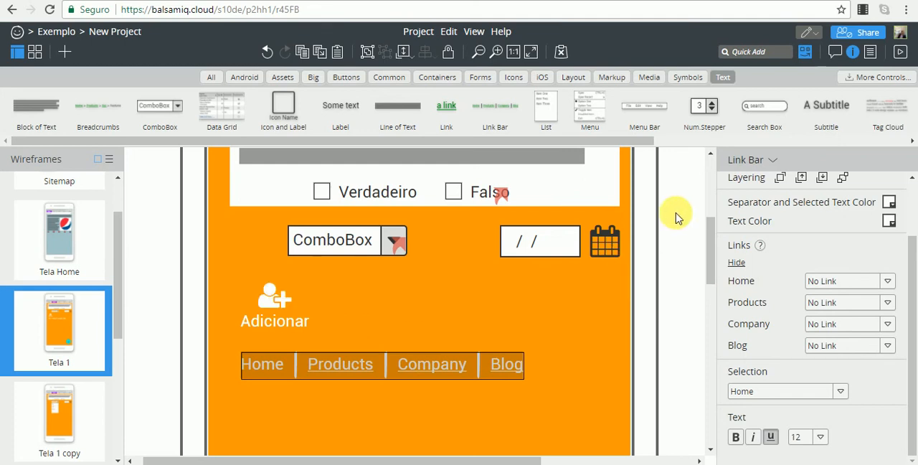
left_click(676, 216)
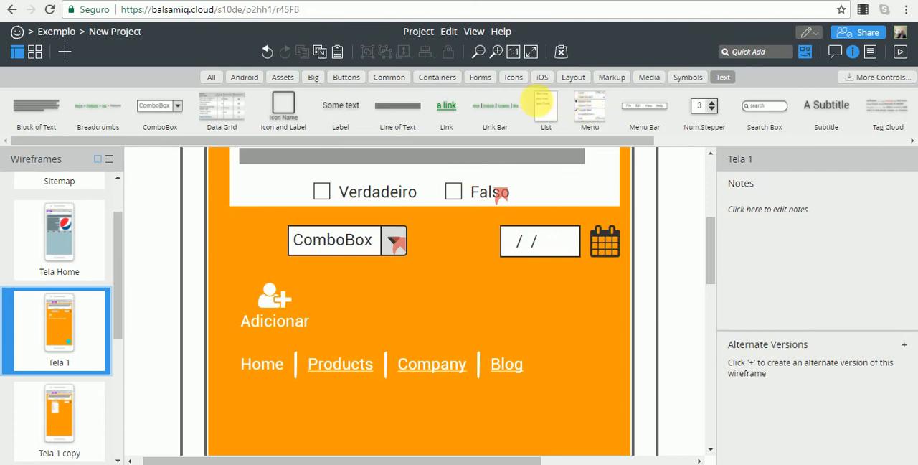
Add a Menu control to Tela 1, move it below the ComboBox at X 112, Y 290, and remove it from this wireframe.
left_click(586, 106)
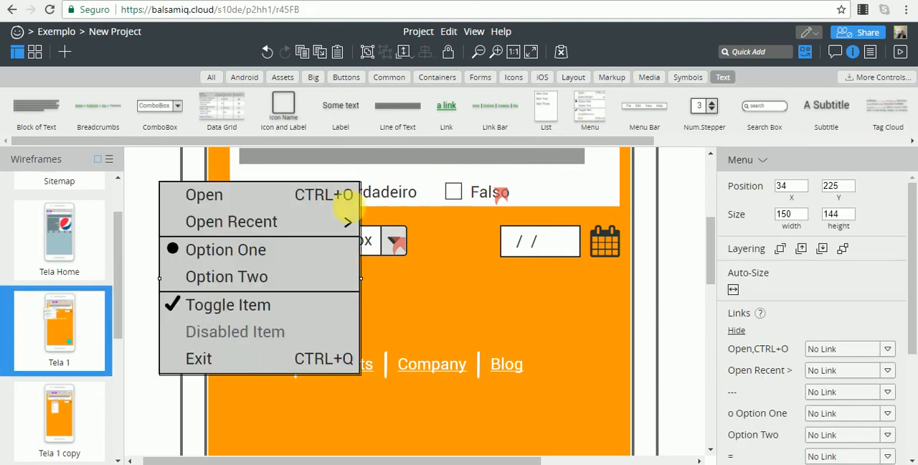
left_click_drag(293, 219, 393, 312)
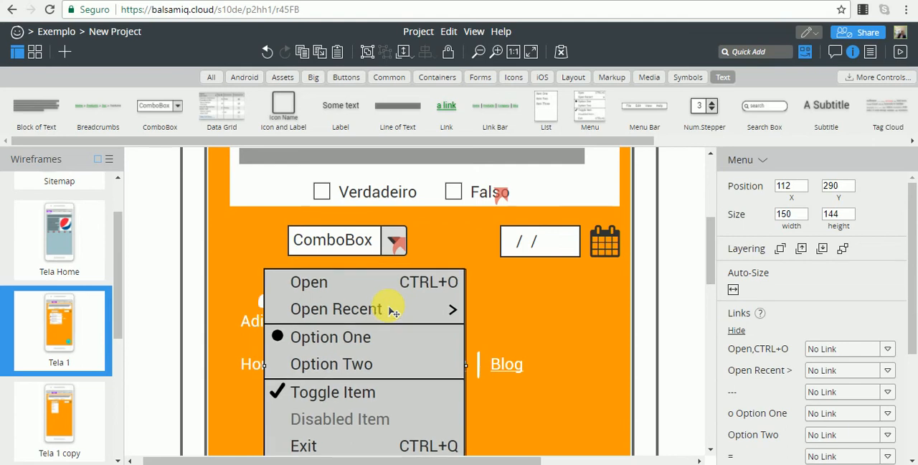
key("Delete")
Open the Tela 2 wireframe, keeping its name.
scroll(144, 366, "down", 2)
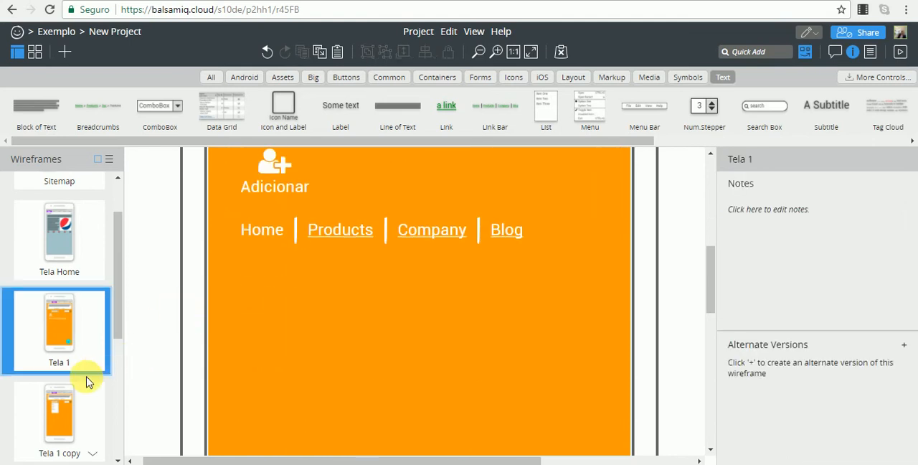
scroll(91, 387, "down", 2)
scroll(91, 387, "down", 2)
double_click(65, 287)
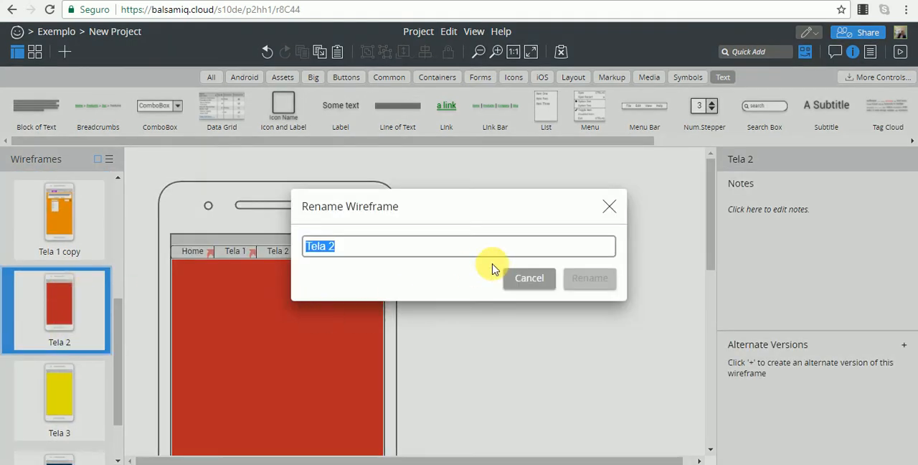
left_click(552, 285)
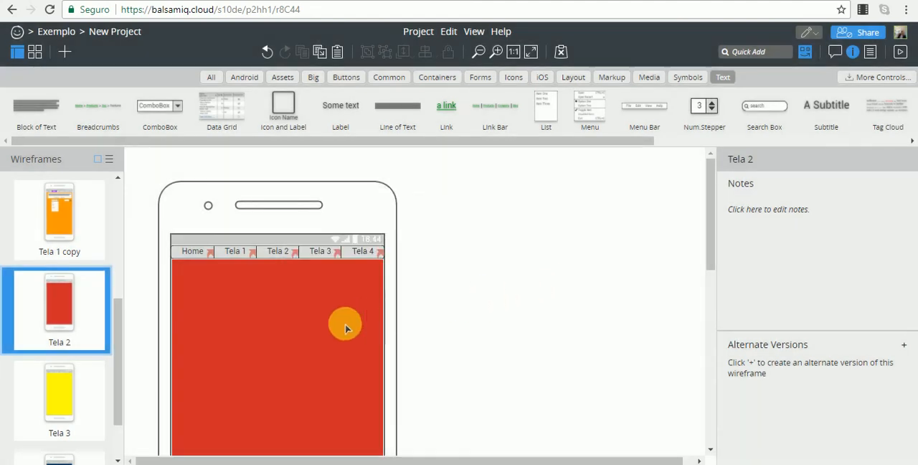
Paste the Menu control into Tela 2 and place it on the red background at X 87, Y 197.
scroll(299, 341, "down", 1)
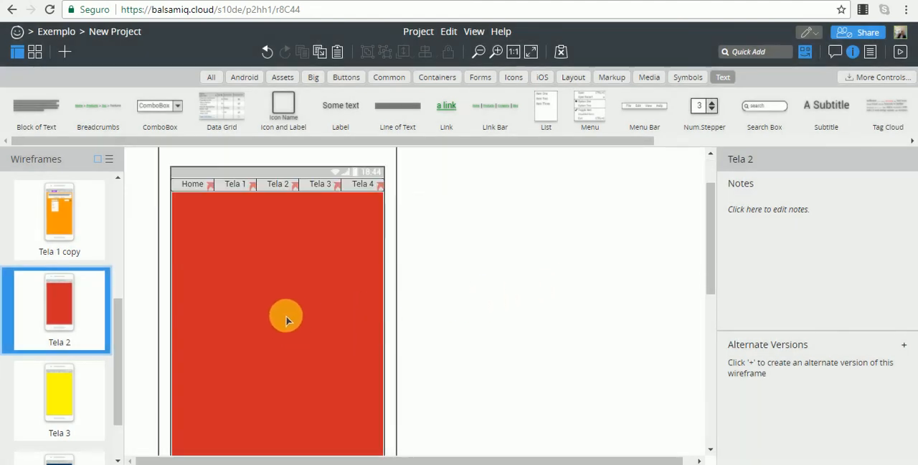
left_click(287, 319)
left_click(484, 268)
key("ctrl+v")
left_click_drag(267, 307, 251, 244)
Search the controls for "bar", add an App Bar 314 wide at X 71, Y 167 under the tabs, and move the Menu down.
left_click(771, 56)
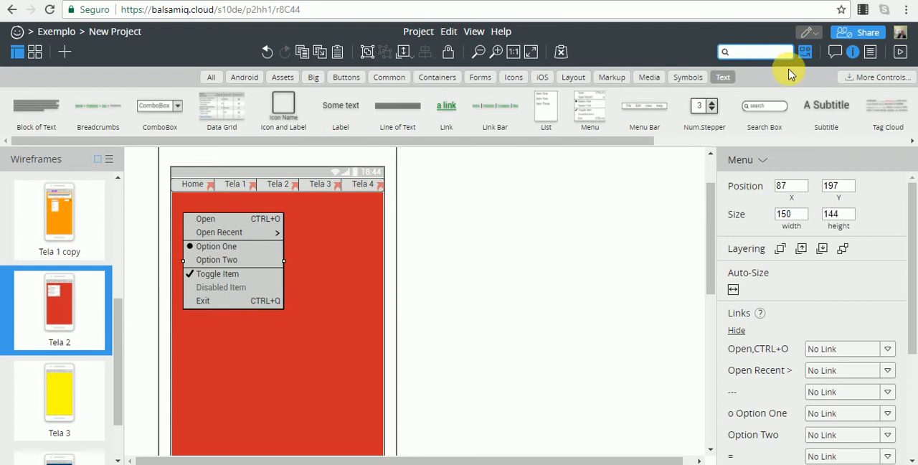
type("bar")
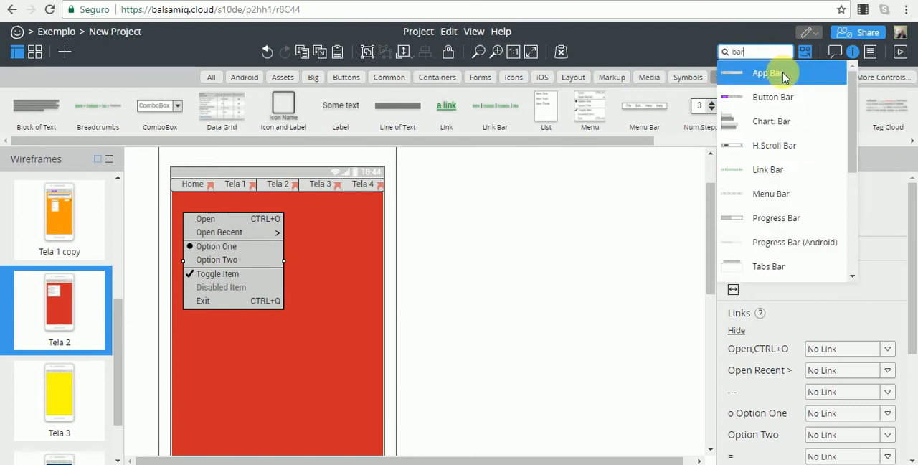
left_click(783, 75)
left_click_drag(233, 254, 238, 325)
left_click_drag(246, 199, 262, 216)
left_click_drag(388, 208, 383, 208)
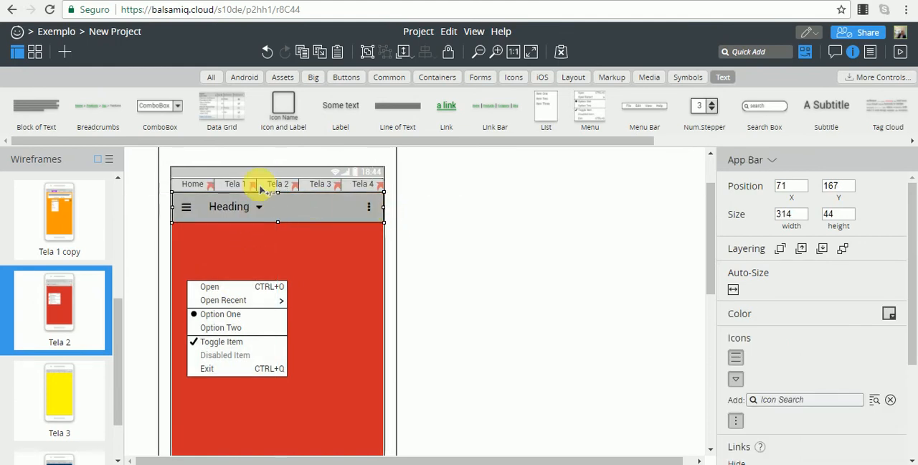
Move the Menu directly beneath the App Bar, flush with its left edge under the hamburger icon.
left_click_drag(219, 297, 216, 245)
left_click(483, 248)
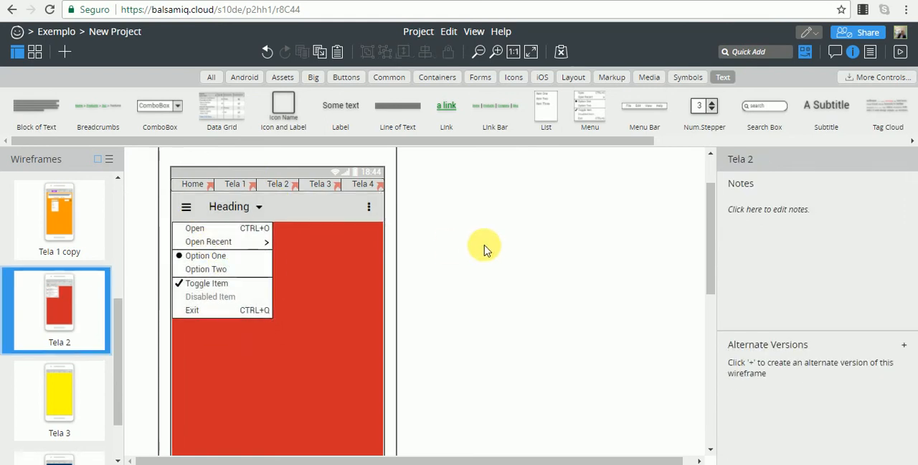
left_click(185, 215)
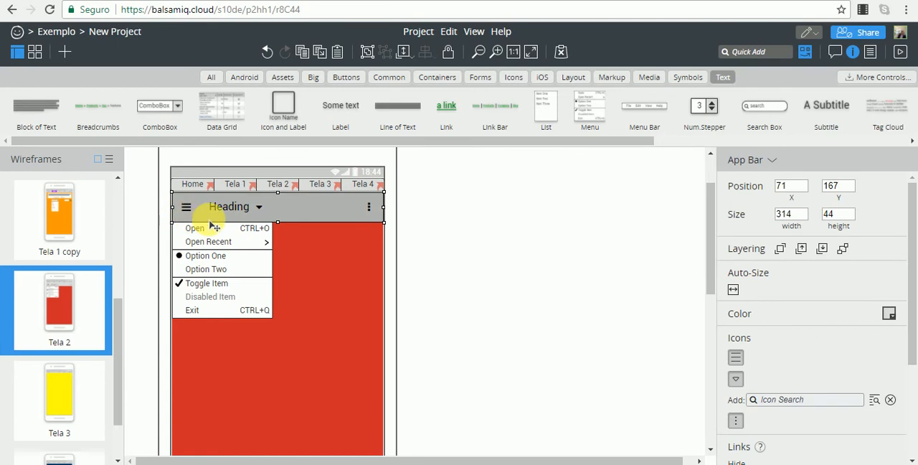
left_click(436, 248)
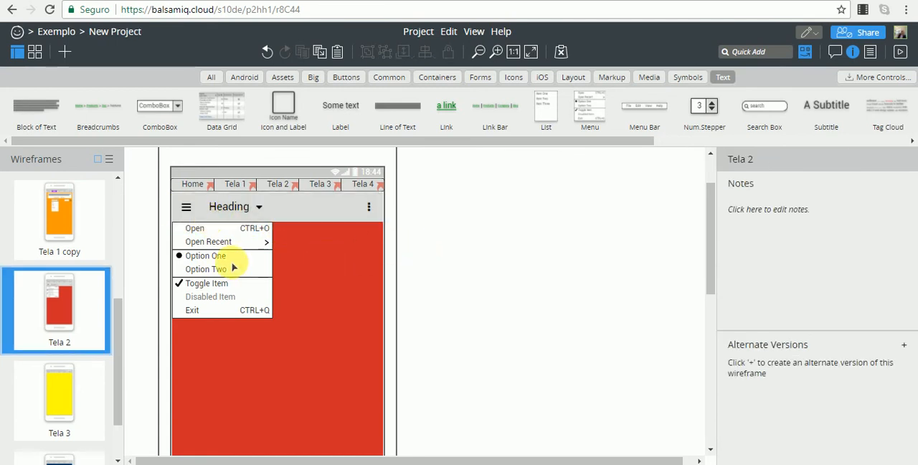
Duplicate the Tela 2 wireframe, with its App Bar and open Menu.
left_click(269, 267)
left_click(438, 267)
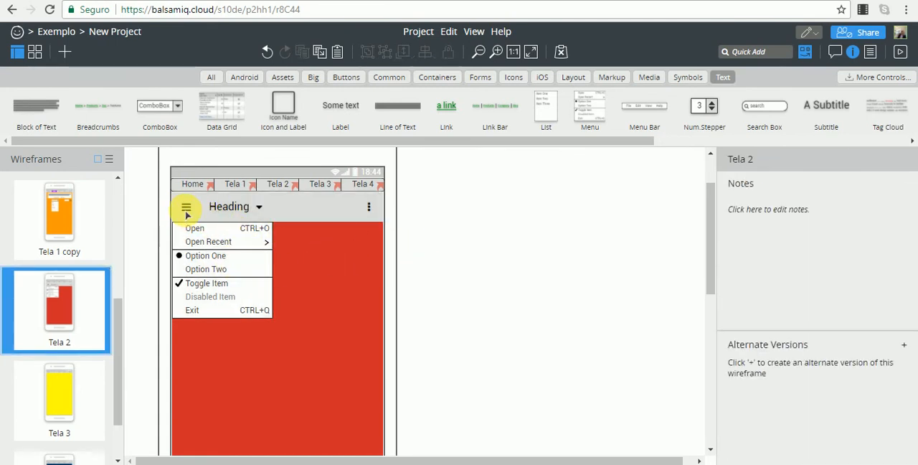
left_click(224, 258)
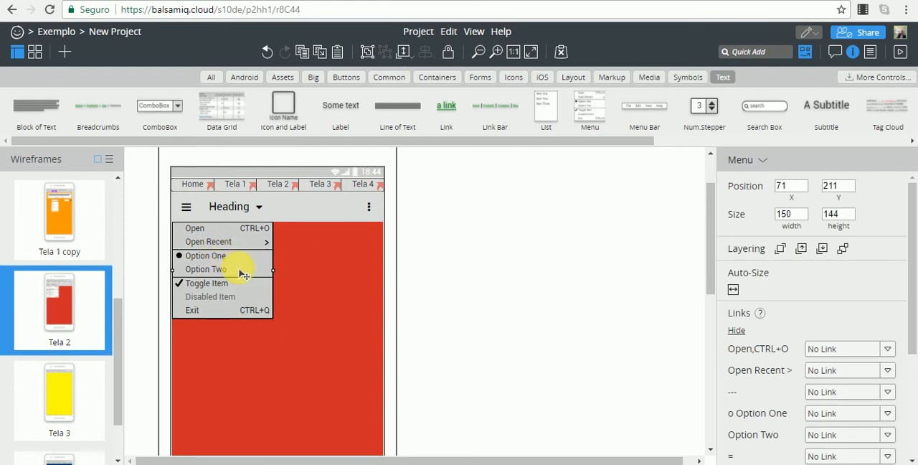
right_click(89, 316)
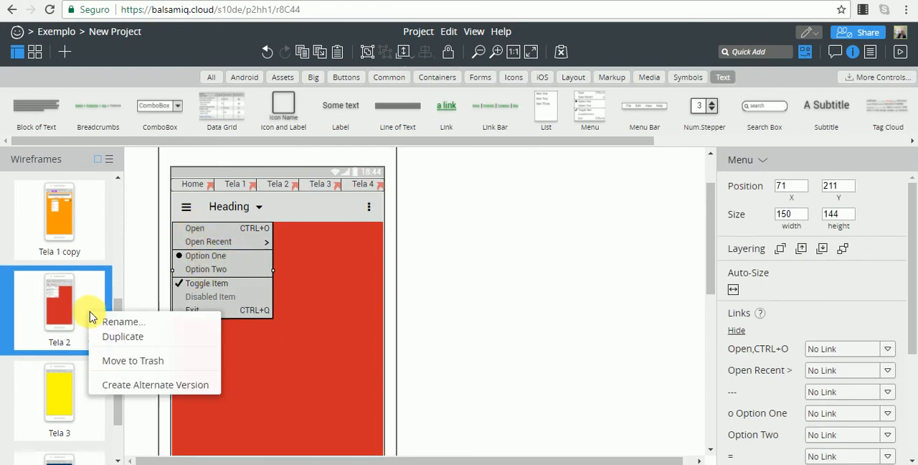
left_click(144, 338)
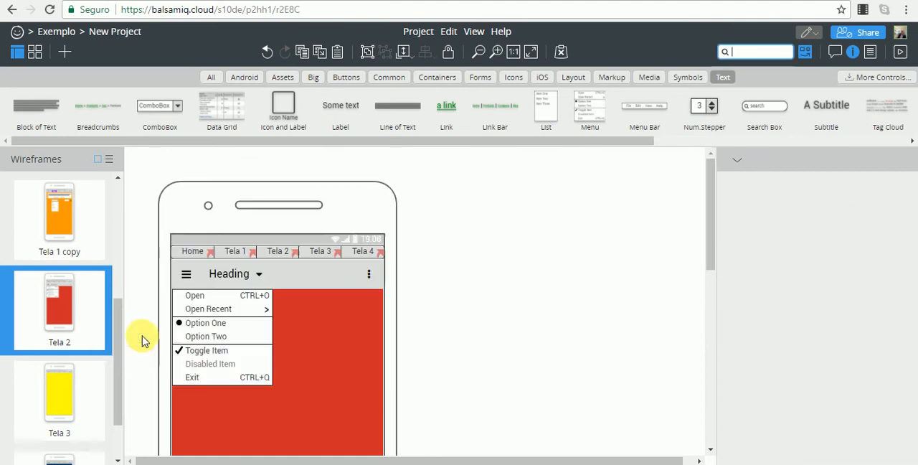
Delete the Menu control from the original Tela 2 wireframe.
left_click(84, 314)
left_click(215, 269)
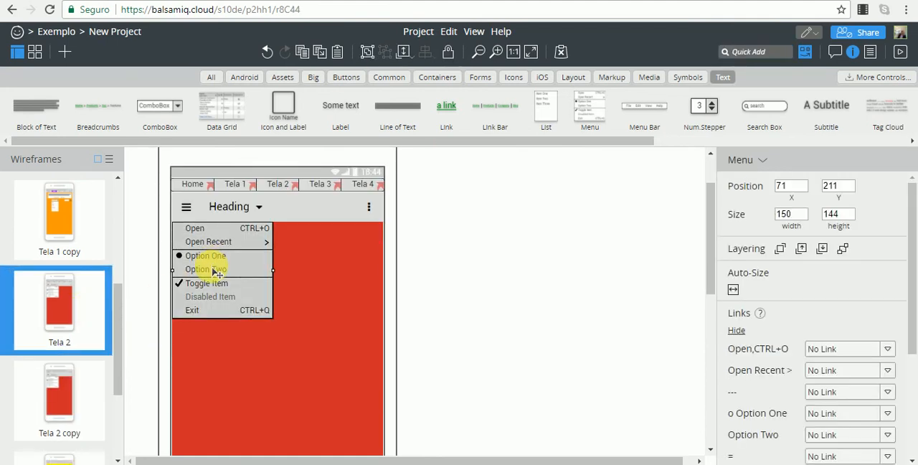
key("Delete")
Change the heading text of Tela 2's App Bar to "Menu".
left_click(190, 212)
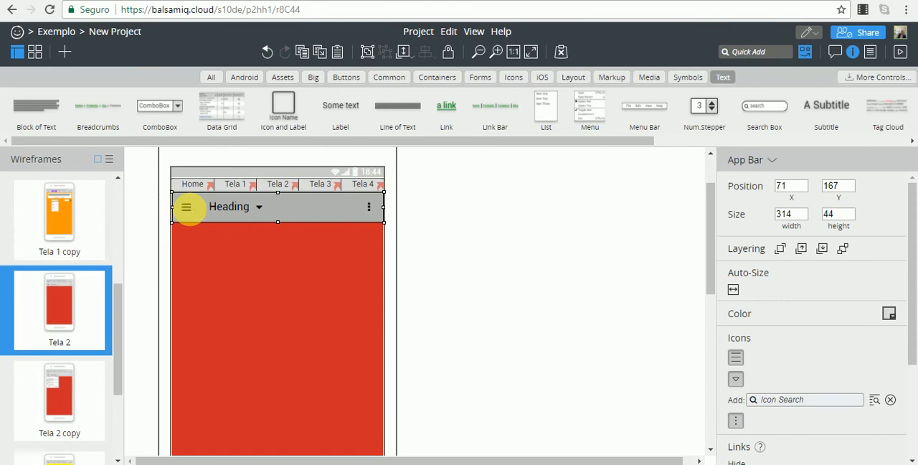
double_click(188, 210)
left_click(498, 246)
left_click(229, 206)
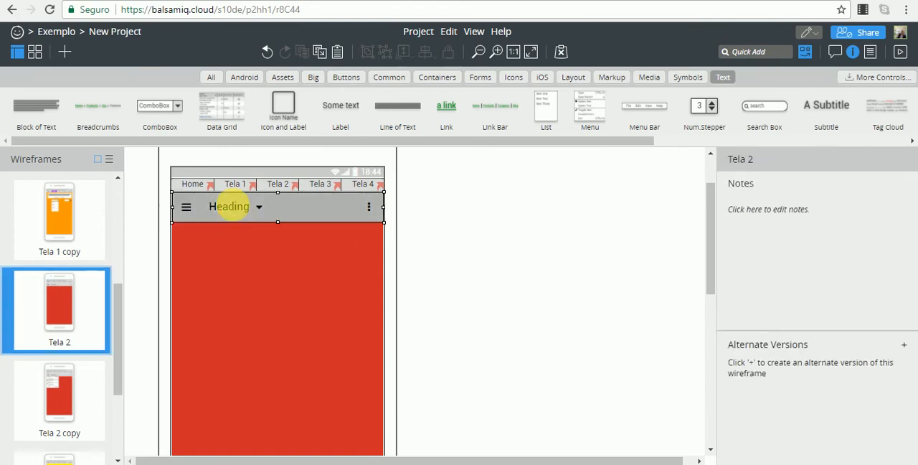
double_click(229, 207)
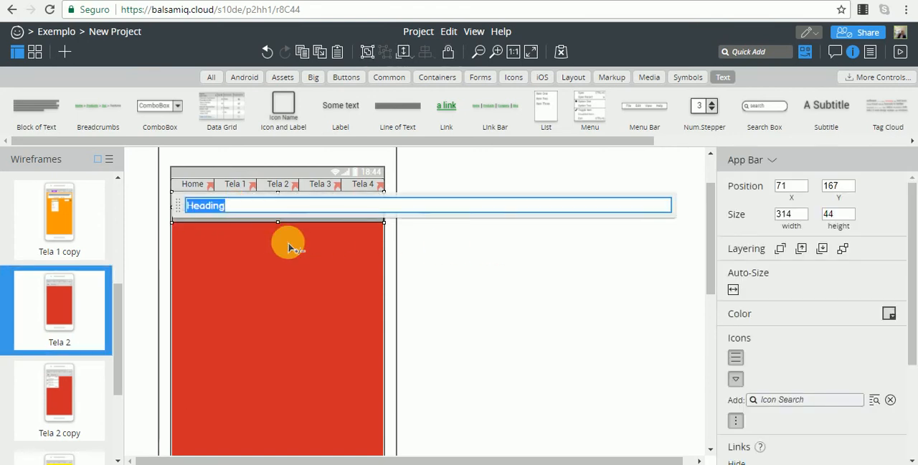
left_click(289, 242)
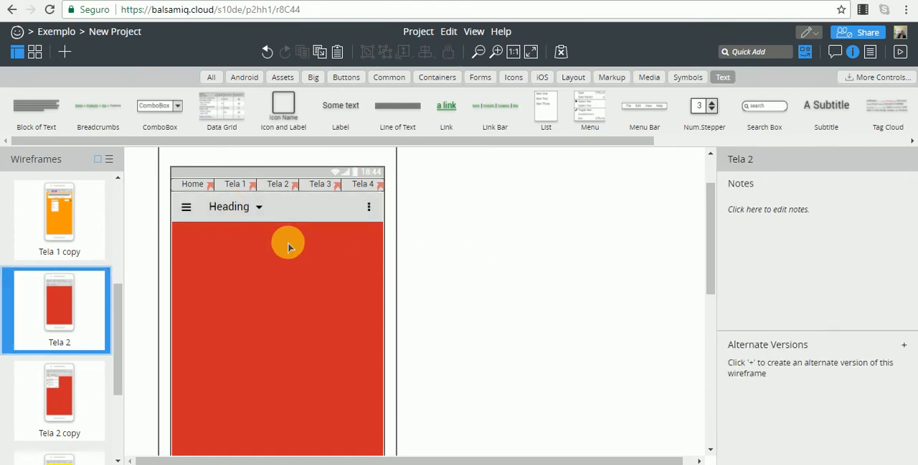
double_click(222, 208)
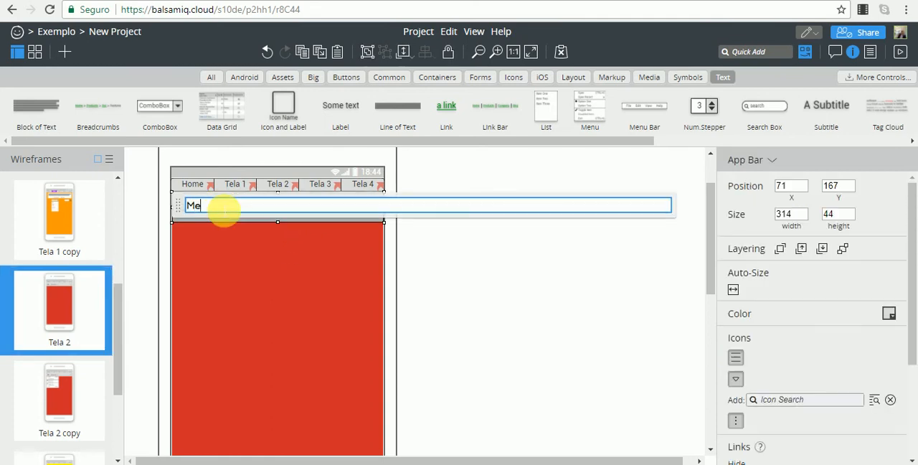
left_click(468, 272)
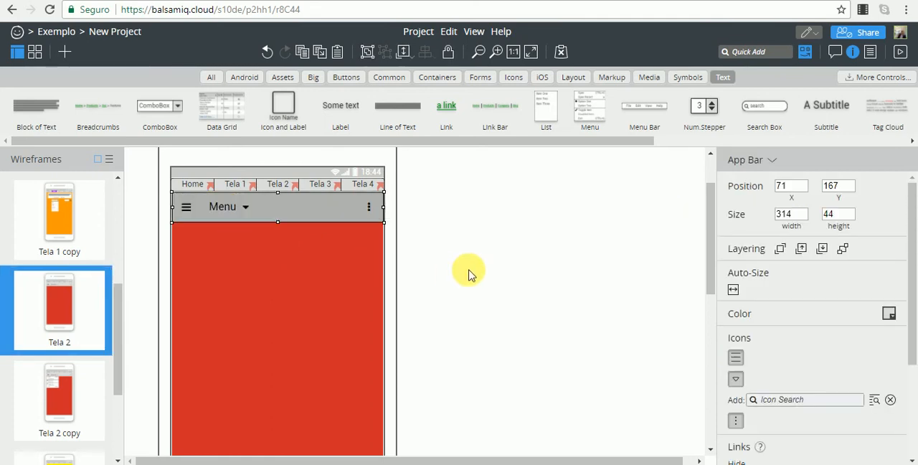
Link the hamburger icon of Tela 2's App Bar to the Tela 2 copy wireframe.
left_click(197, 208)
left_click_drag(910, 287, 916, 399)
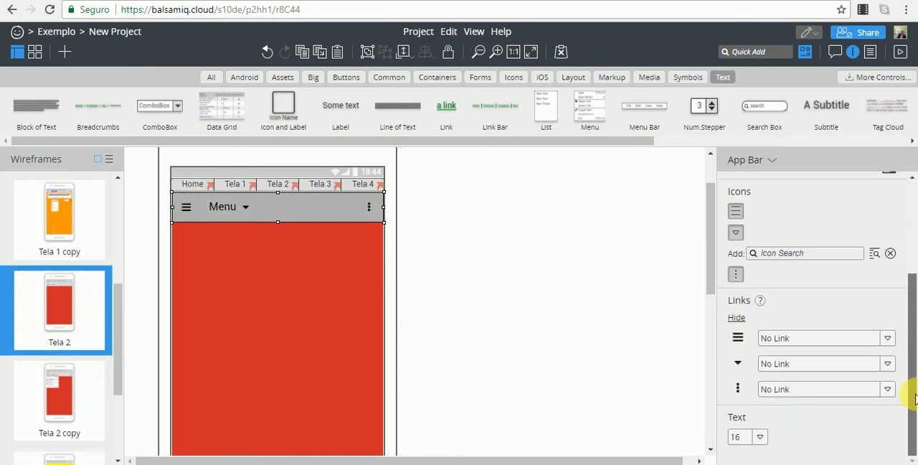
left_click(888, 337)
left_click(892, 340)
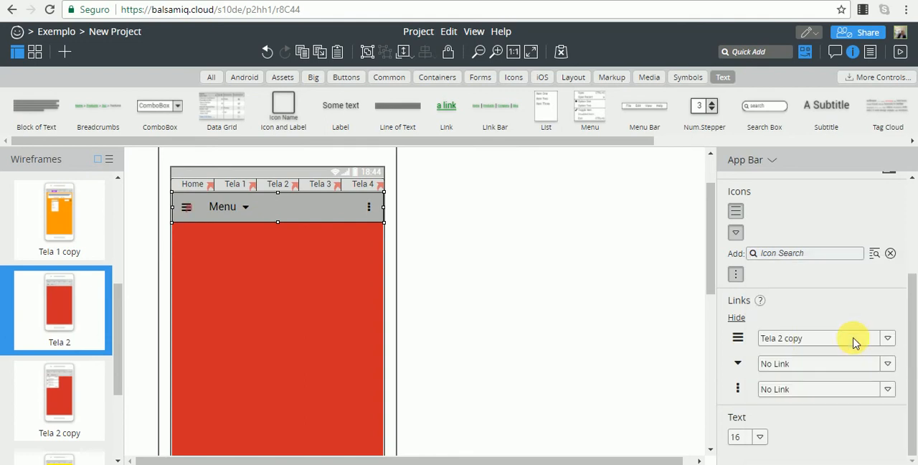
left_click(608, 332)
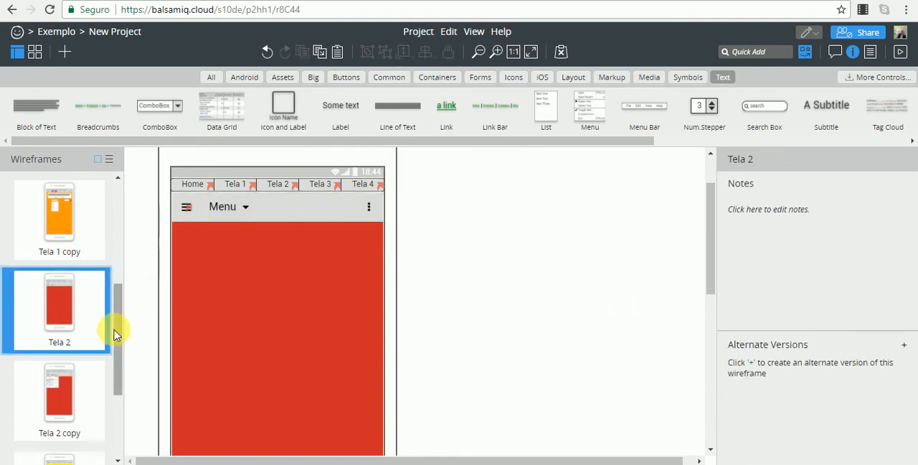
In Tela 2 copy, link the App Bar's hamburger icon back to the Tela 2 wireframe.
left_click(76, 381)
left_click(192, 275)
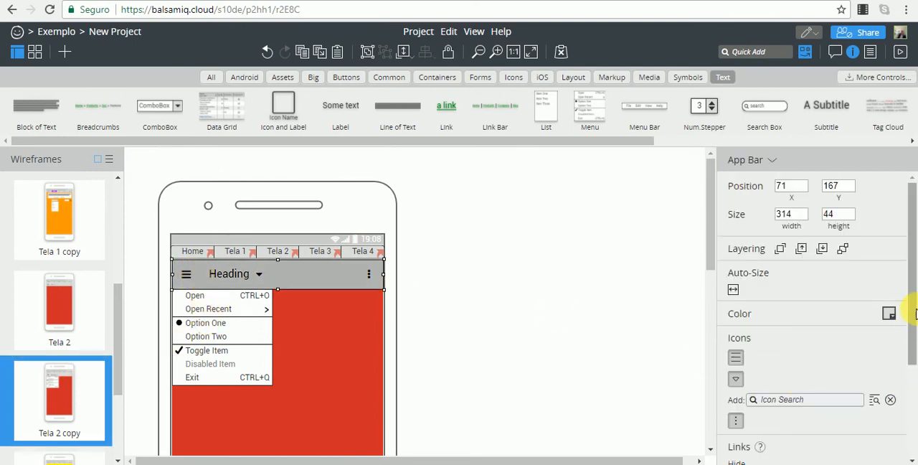
left_click_drag(915, 313, 910, 409)
left_click(886, 344)
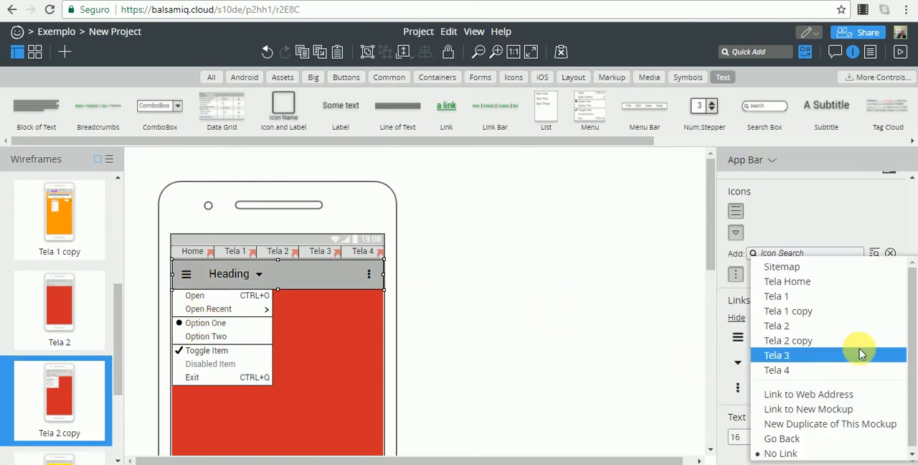
left_click(799, 329)
left_click(431, 317)
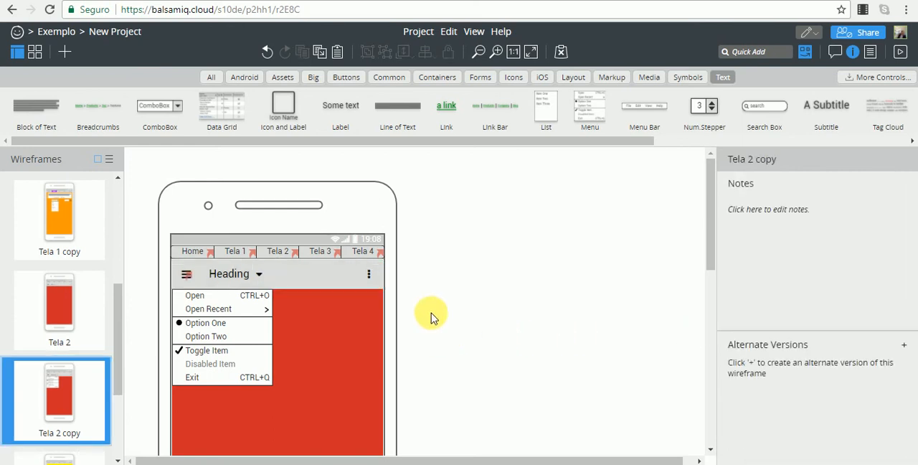
Test the hamburger links between Tela 2 and Tela 2 copy in full-screen presentation, and return to the editor.
left_click(54, 309)
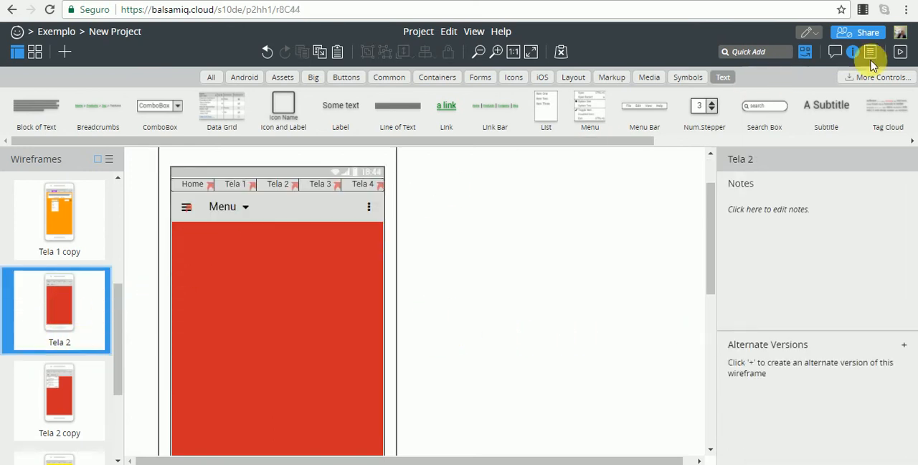
left_click(899, 53)
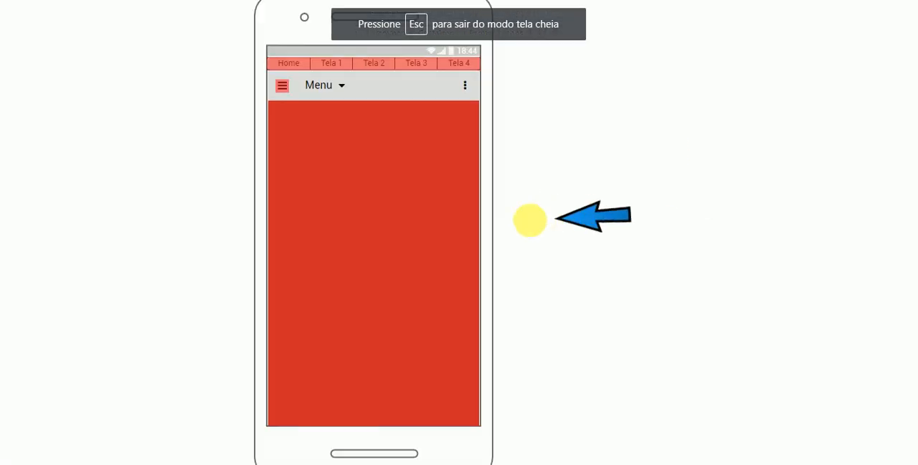
left_click(282, 87)
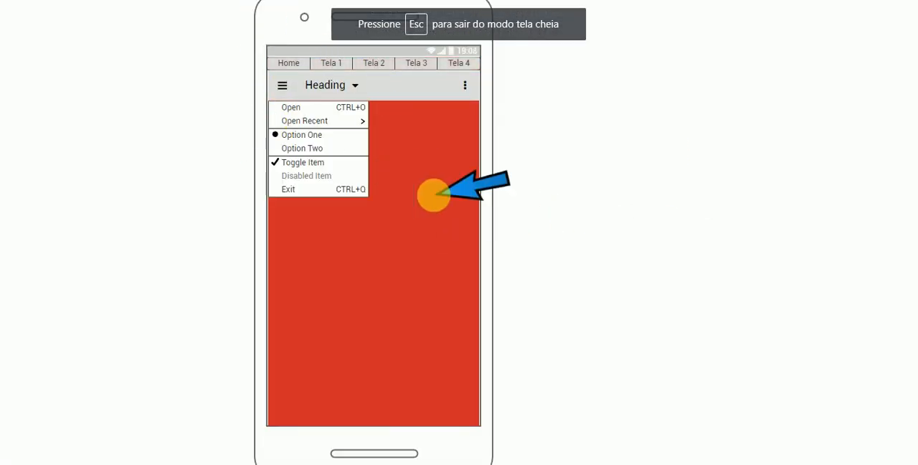
left_click(281, 86)
key("Escape")
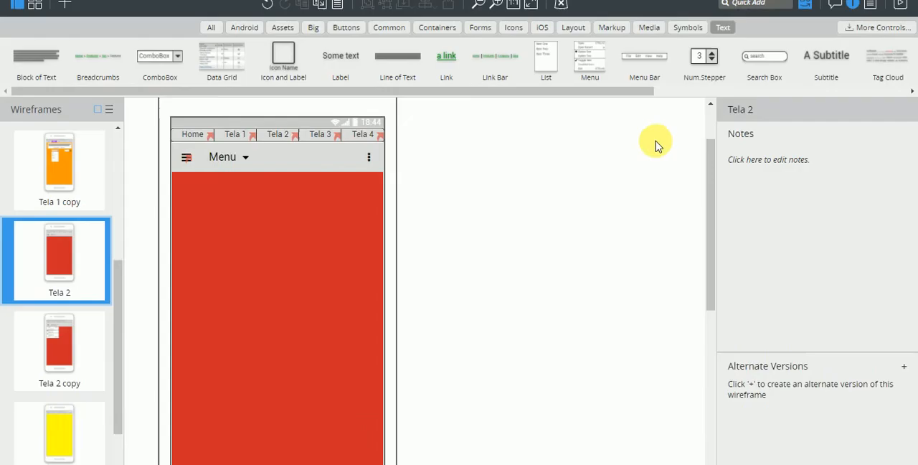
Set the color of Tela 2's App Bar to white.
left_click(244, 209)
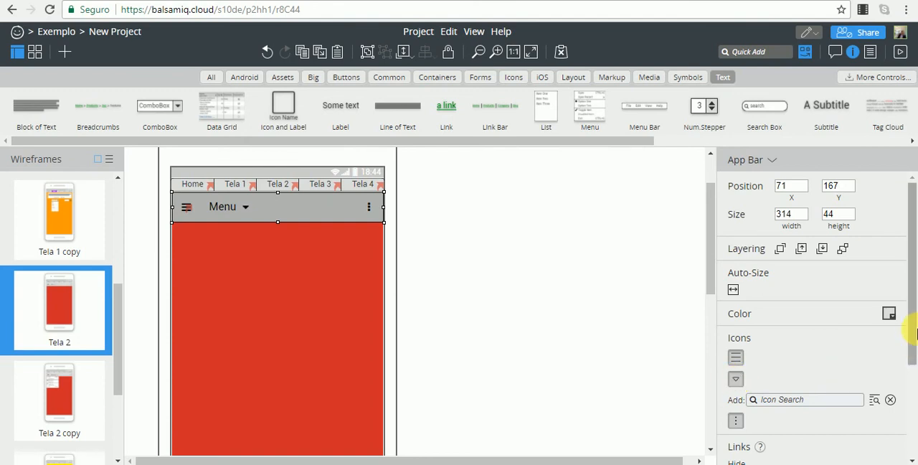
scroll(894, 383, "down", 2)
scroll(861, 380, "up", 1)
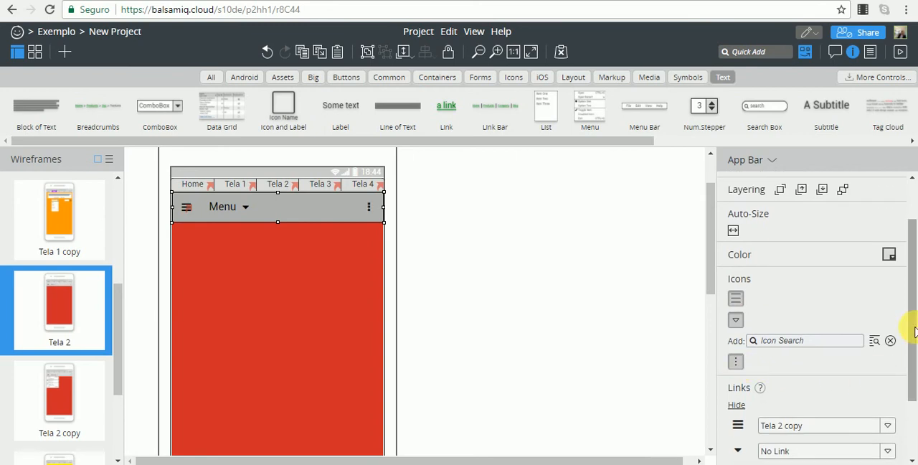
scroll(886, 373, "down", 2)
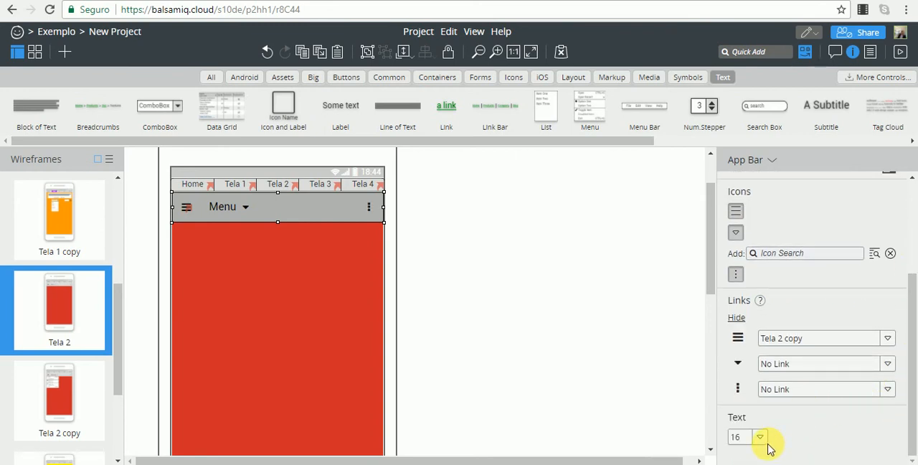
left_click_drag(908, 364, 914, 260)
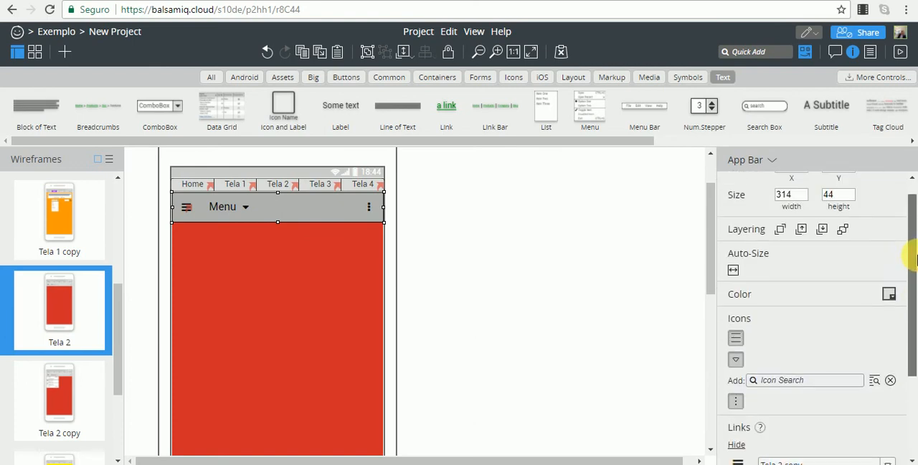
left_click(889, 296)
left_click(908, 331)
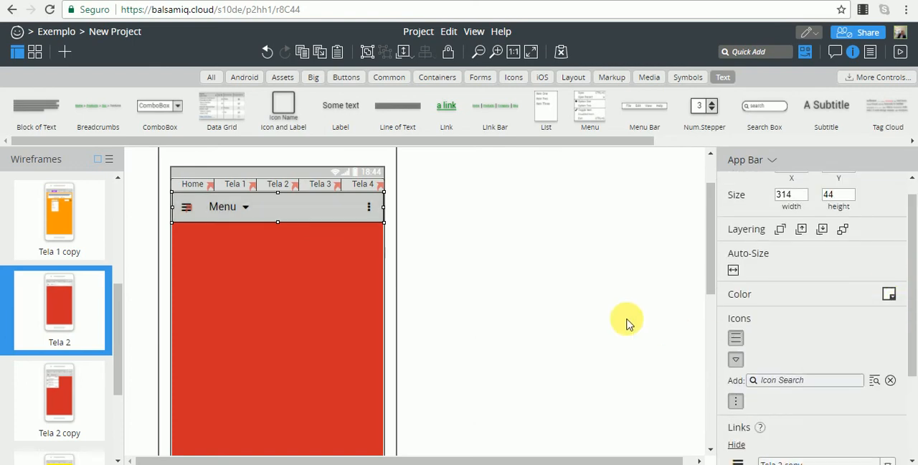
left_click(616, 323)
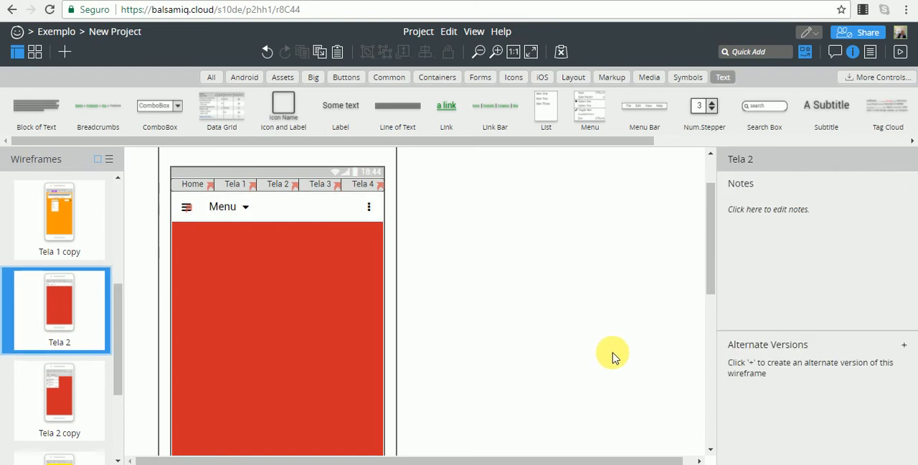
Try orange on Tela 2's App Bar and settle on yellow as its color.
left_click(328, 212)
left_click(891, 317)
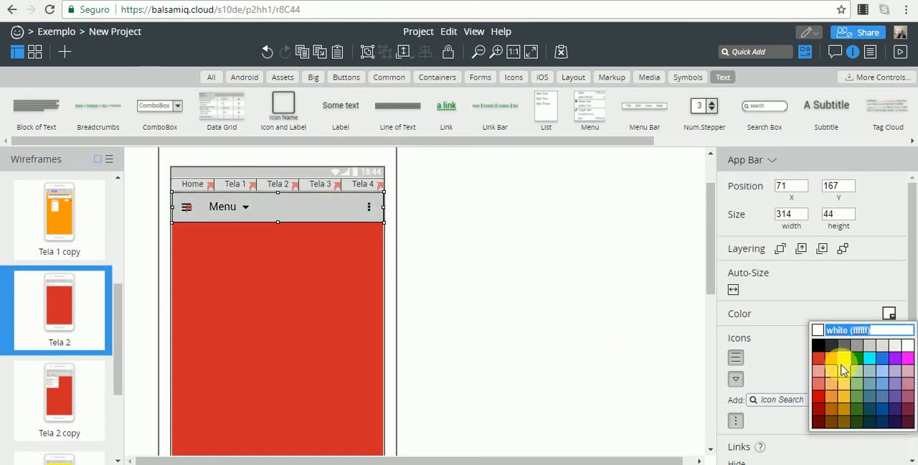
left_click(828, 357)
left_click(633, 329)
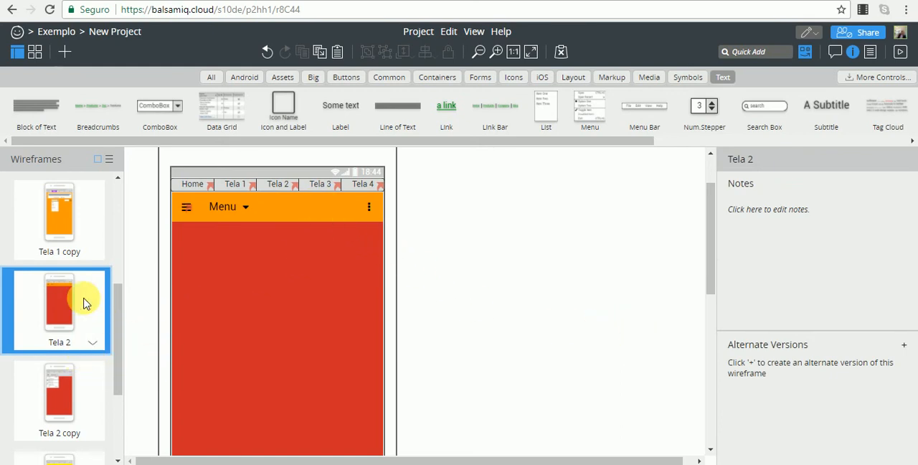
left_click(280, 207)
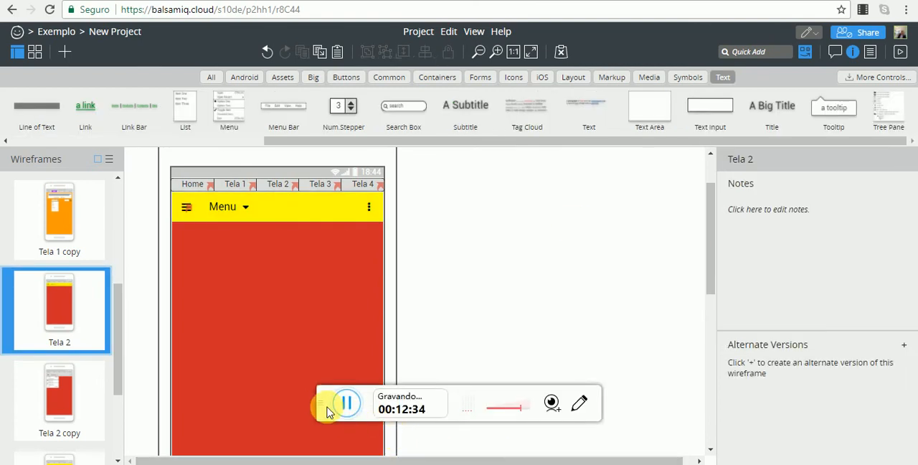
left_click(320, 400)
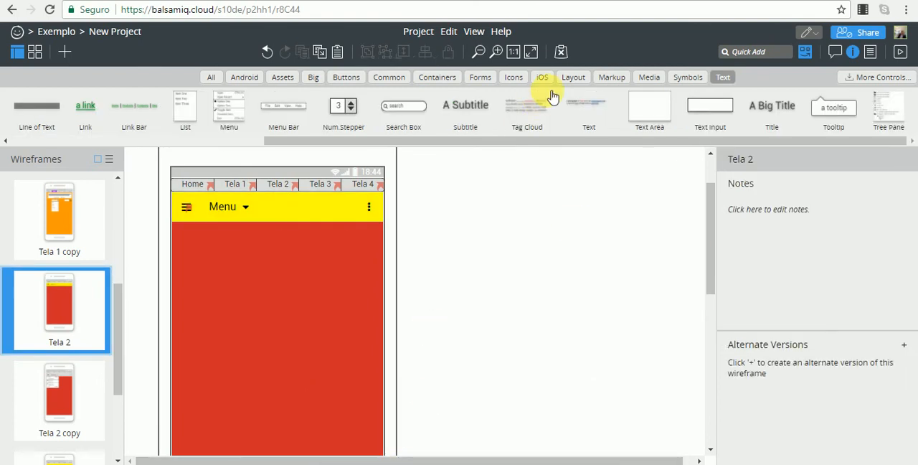
Add a Text Input 282 wide on the red background beneath the App Bar and shift it to X 105, Y 227.
left_click(709, 107)
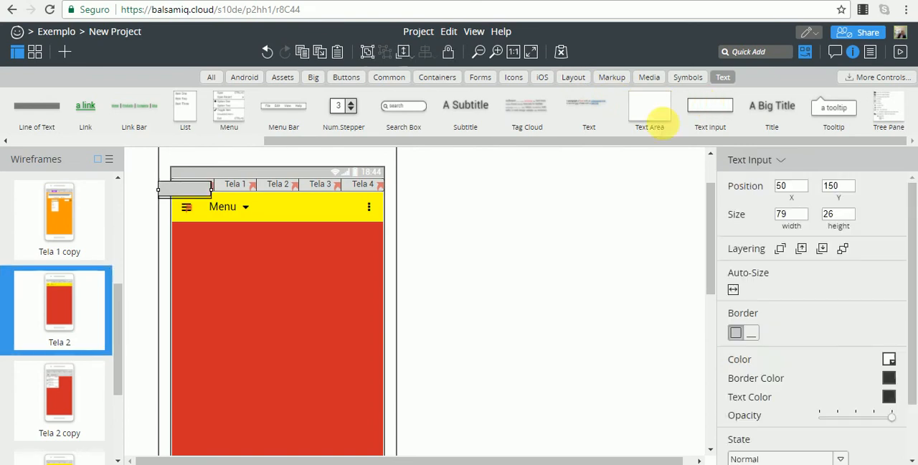
left_click_drag(164, 184, 372, 243)
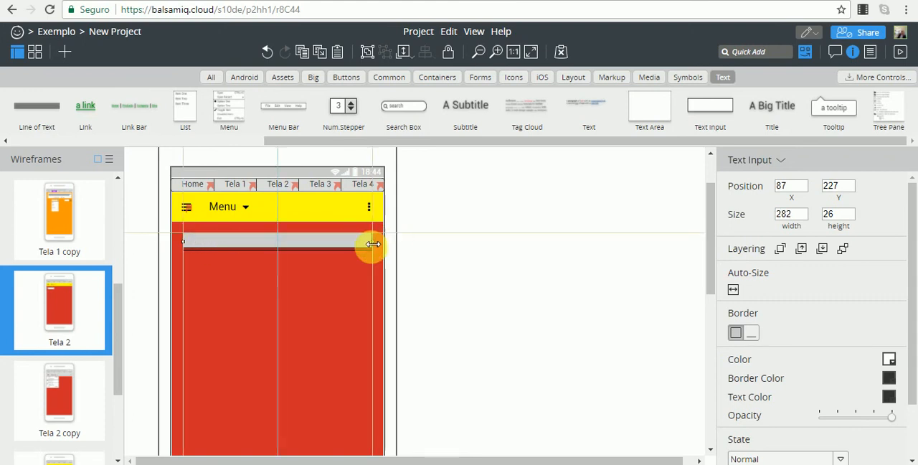
left_click_drag(245, 248, 263, 246)
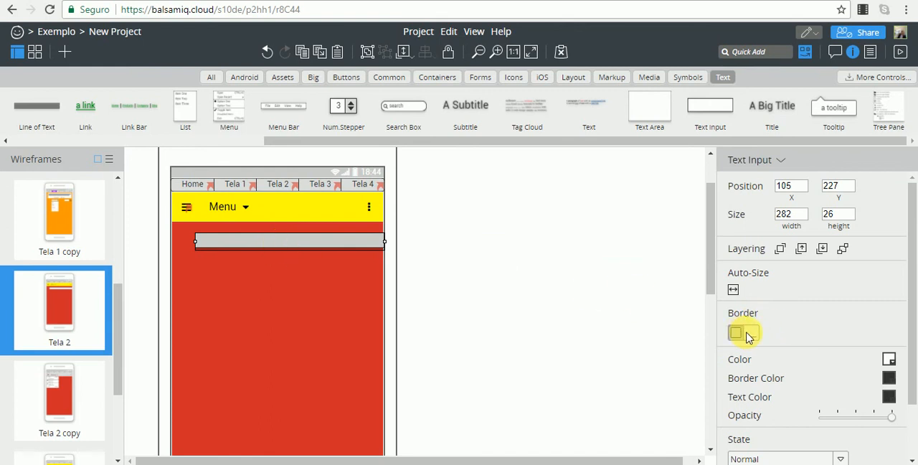
key("ctrl+z")
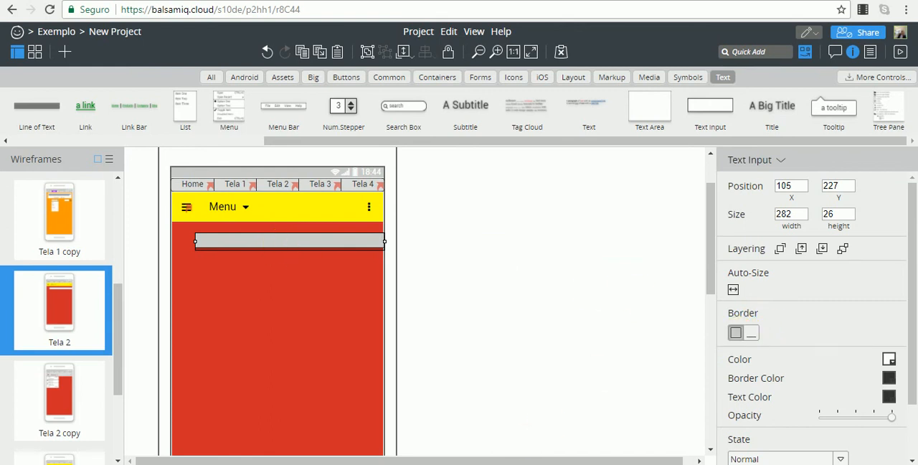
Delete the Text Input beneath Tela 2's App Bar.
left_click_drag(321, 404, 321, 463)
key("Delete")
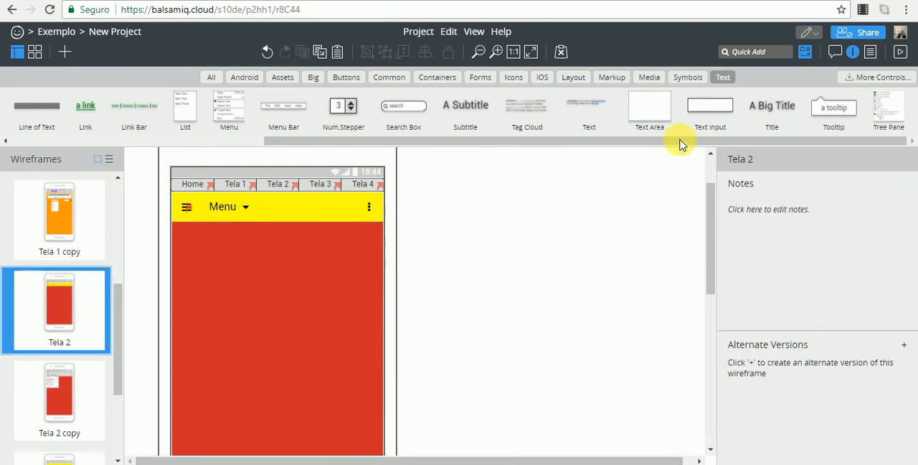
Try a Text Area 264 wide and 202 high on the red background beneath the App Bar, and delete it.
left_click_drag(666, 106, 295, 273)
left_click_drag(325, 330, 368, 369)
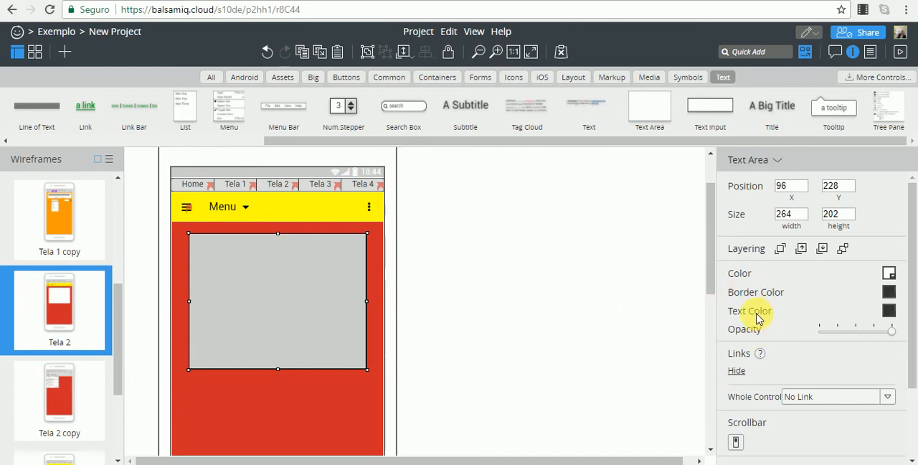
key("Delete")
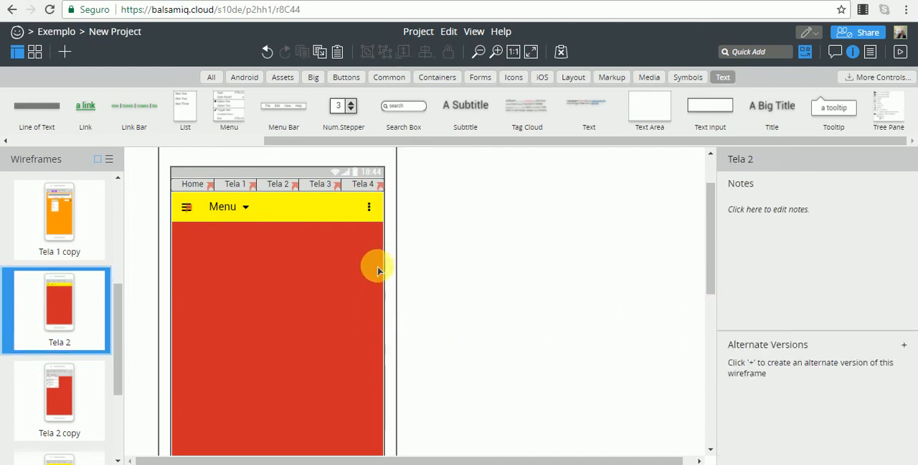
Add a square-cornered Search Box with a microphone icon at X 79, Y 221 beneath the App Bar, 298 wide.
left_click(413, 112)
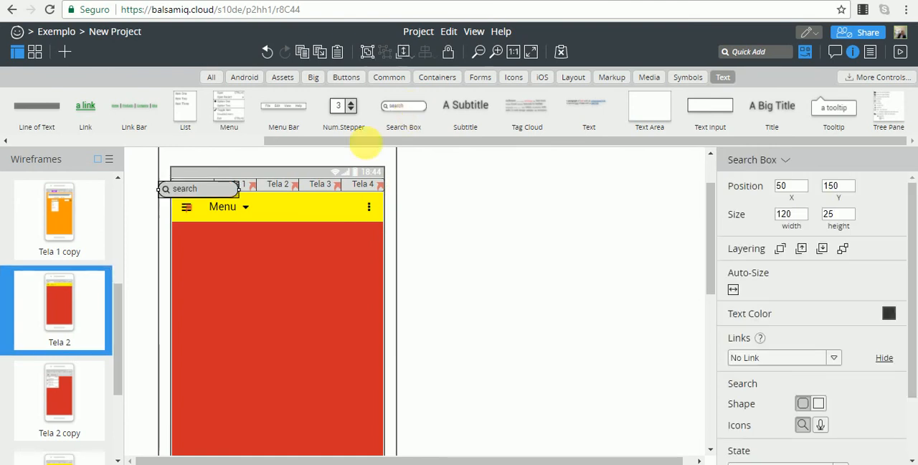
left_click_drag(208, 188, 207, 237)
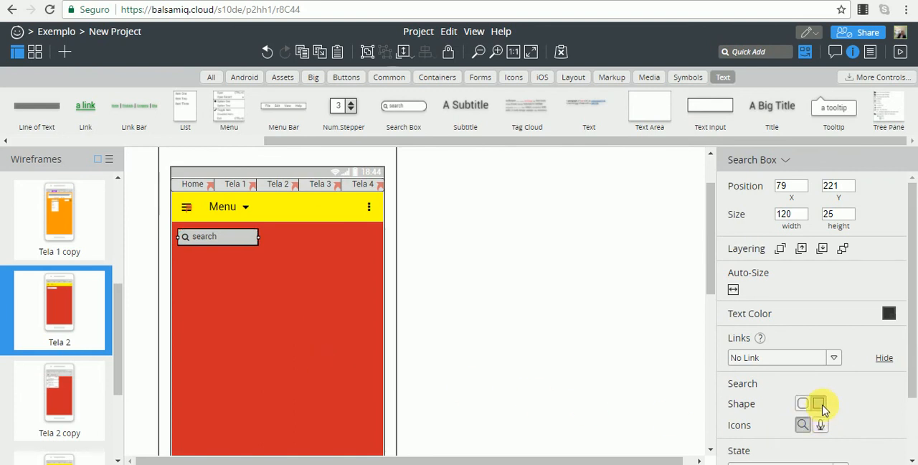
left_click_drag(258, 238, 383, 251)
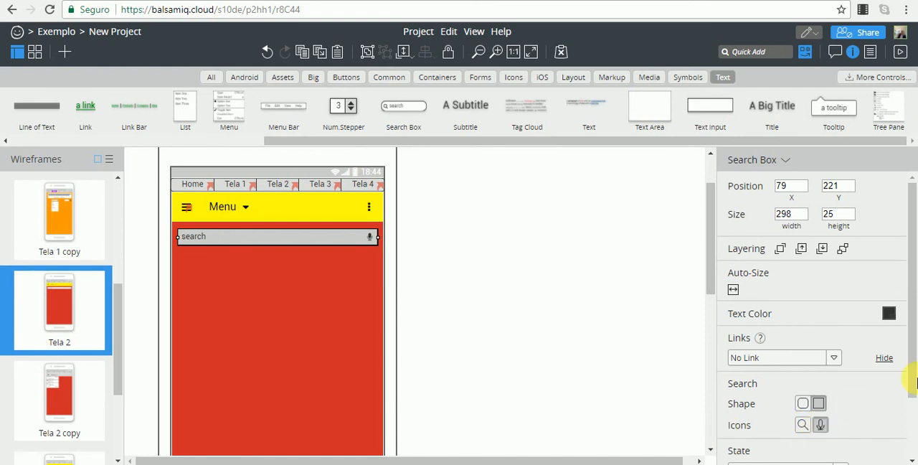
Try the Focused state on the Search Box.
scroll(908, 390, "down", 1)
left_click(840, 406)
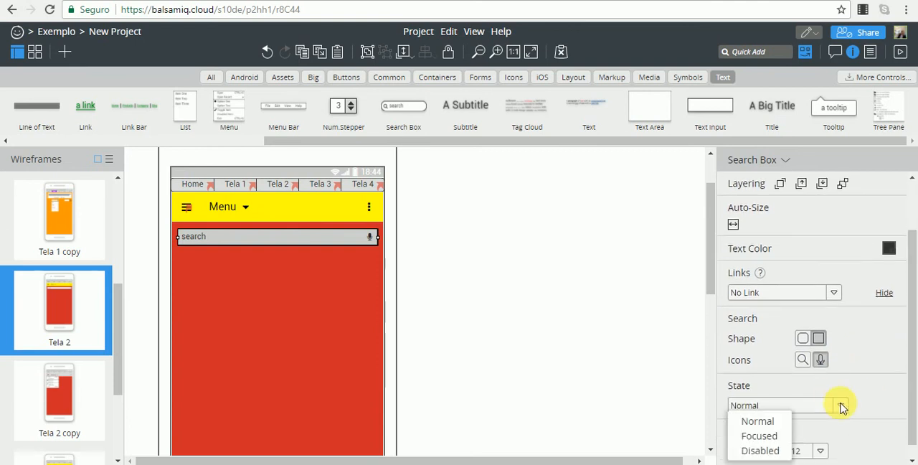
left_click(768, 426)
left_click(839, 409)
left_click(761, 436)
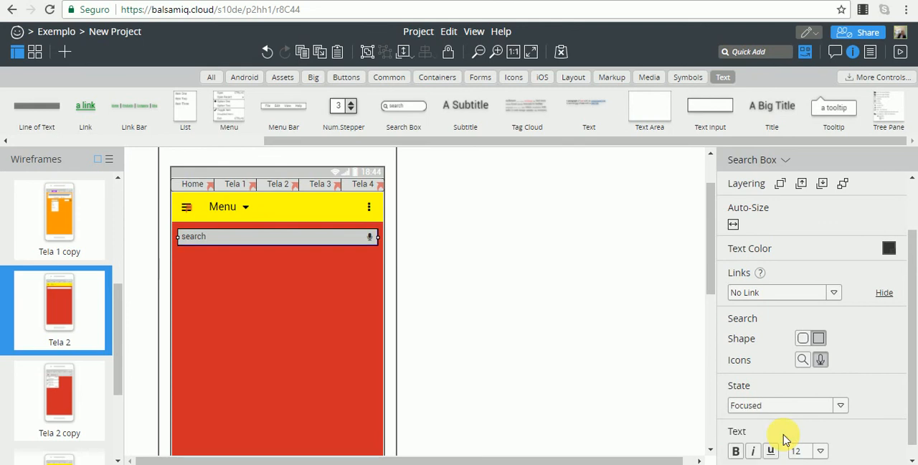
left_click(584, 332)
Try the Disabled state on the Search Box.
left_click(312, 241)
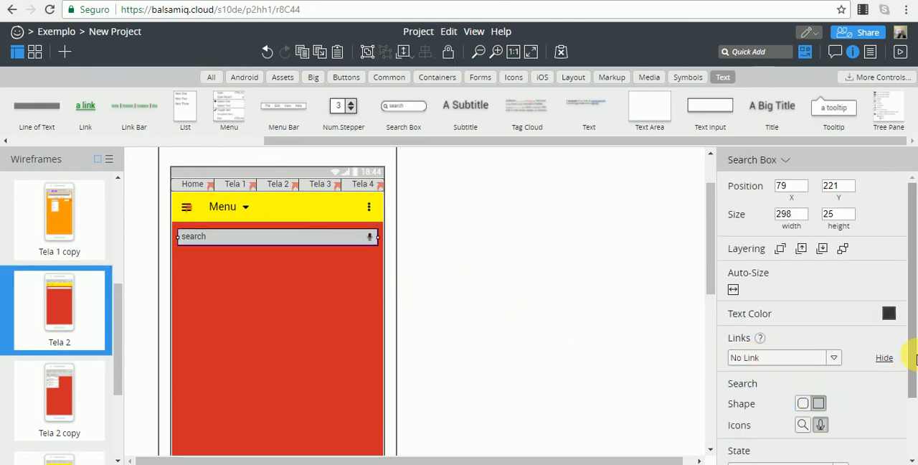
left_click_drag(910, 338, 913, 417)
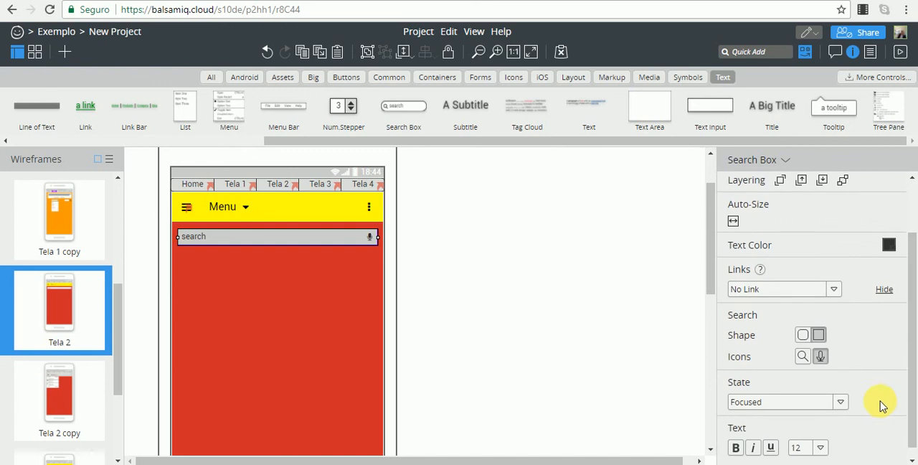
left_click(840, 402)
left_click(760, 446)
left_click(551, 334)
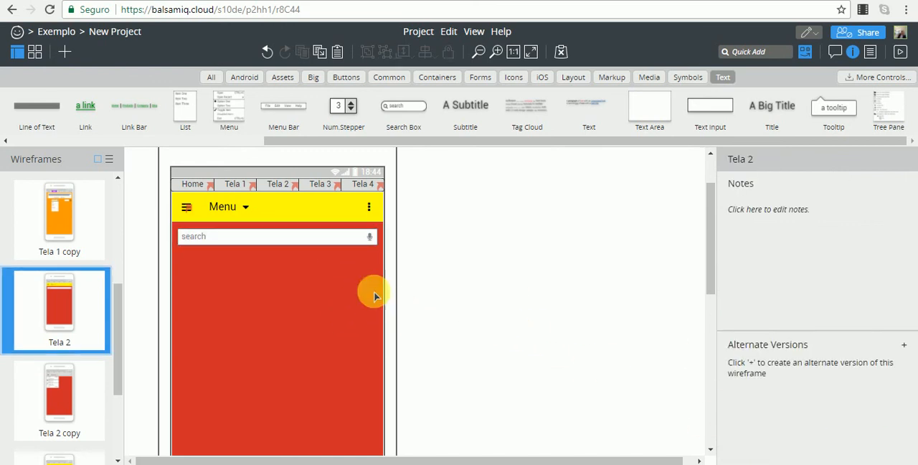
Set the Search Box's state to Normal.
left_click(342, 239)
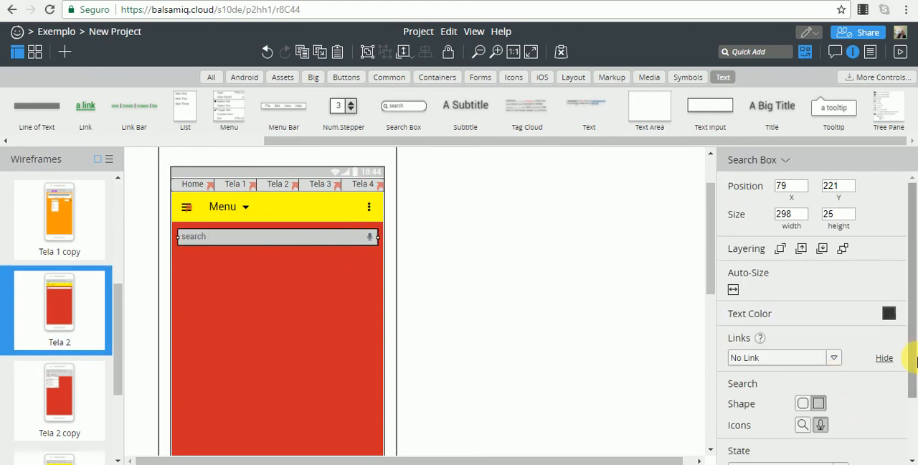
scroll(917, 362, "down", 2)
left_click(839, 392)
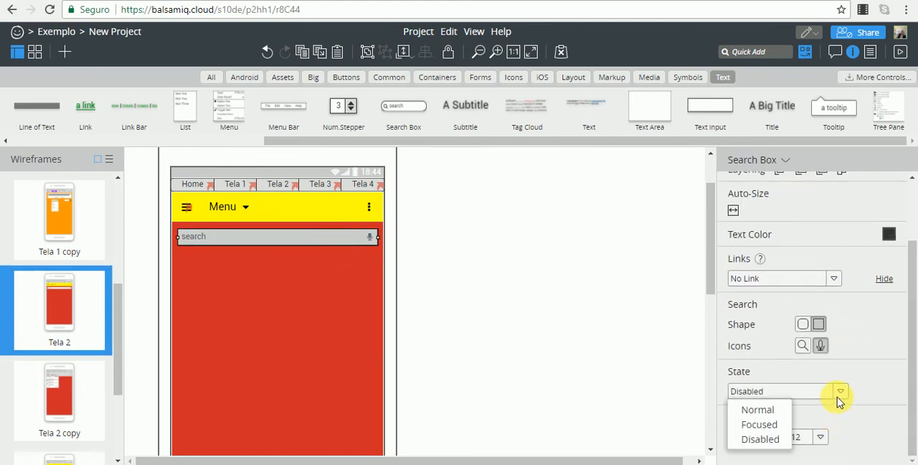
left_click(772, 414)
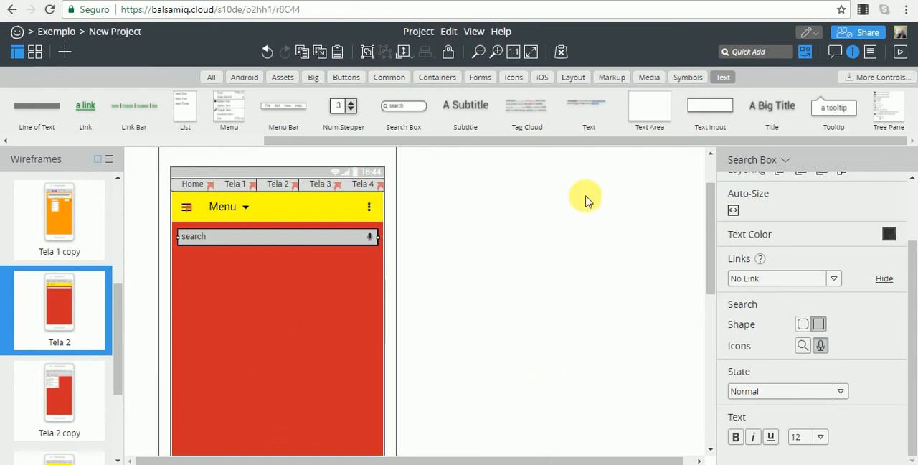
Place a Tree Pane at X 79, Y 256 beneath the Search Box, and open and close its item text without editing.
left_click(892, 106)
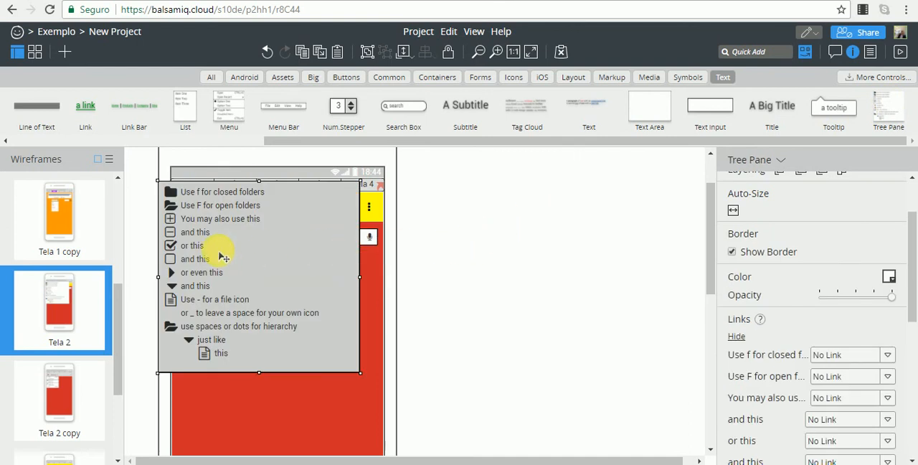
left_click_drag(222, 268, 245, 327)
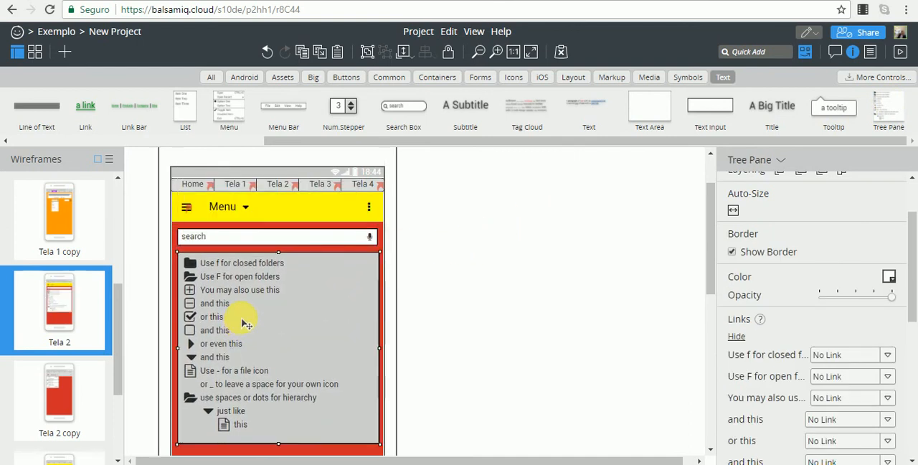
left_click_drag(908, 285, 898, 299)
left_click(264, 290)
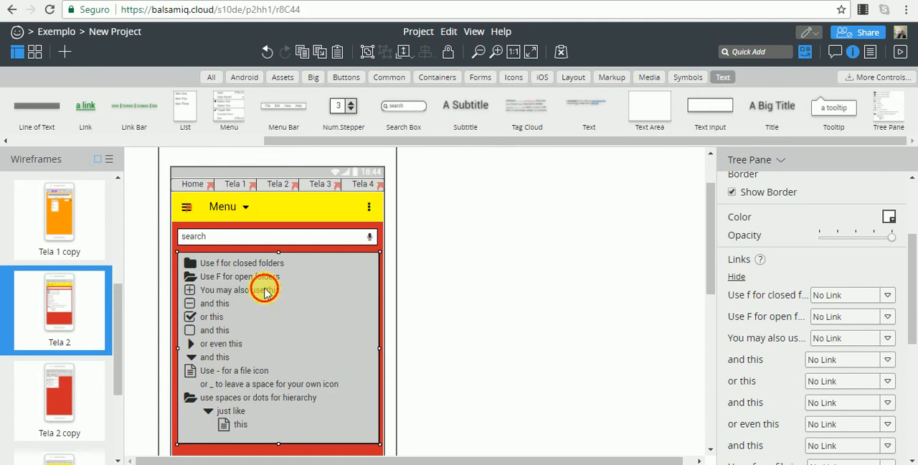
double_click(255, 302)
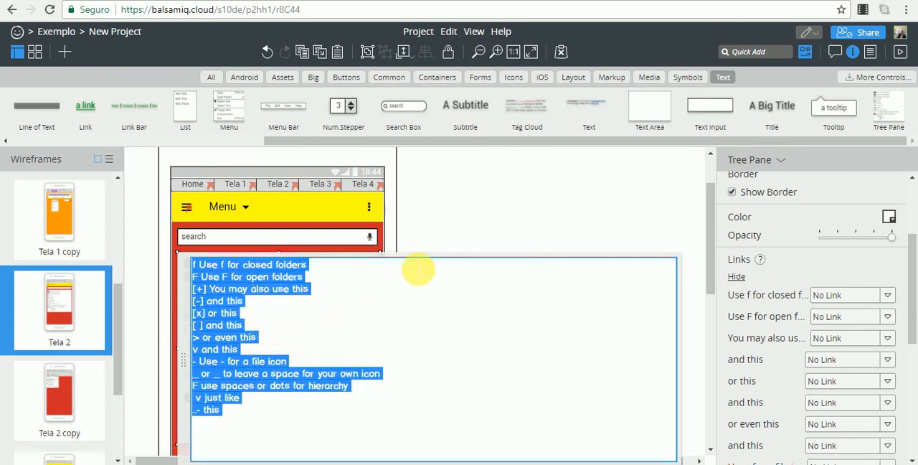
left_click(435, 226)
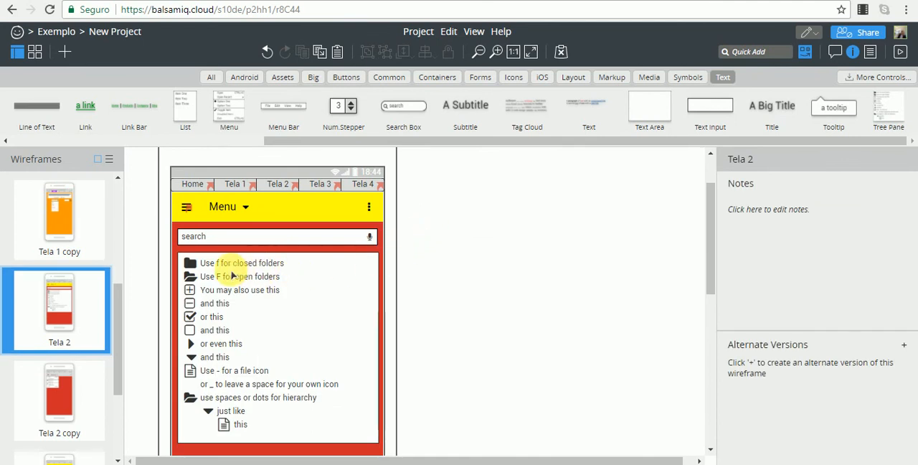
Narrow the Tree Pane to a width of 245, and delete it from Tela 2.
left_click(235, 295)
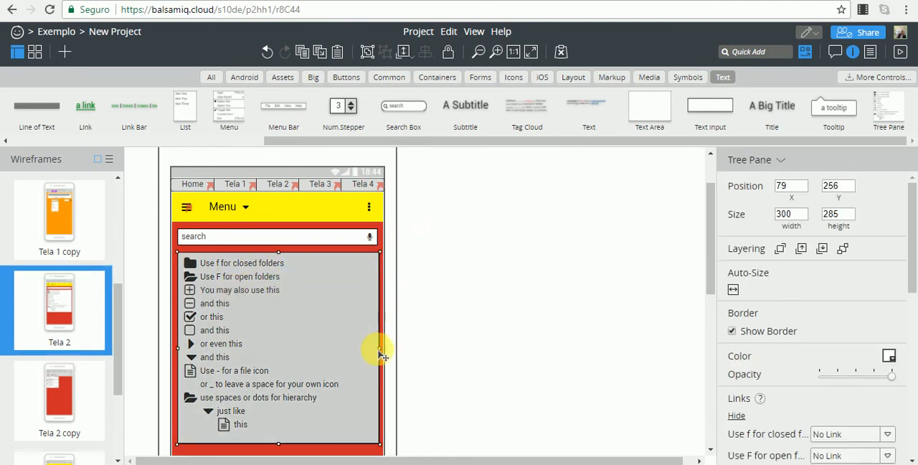
left_click_drag(378, 348, 348, 346)
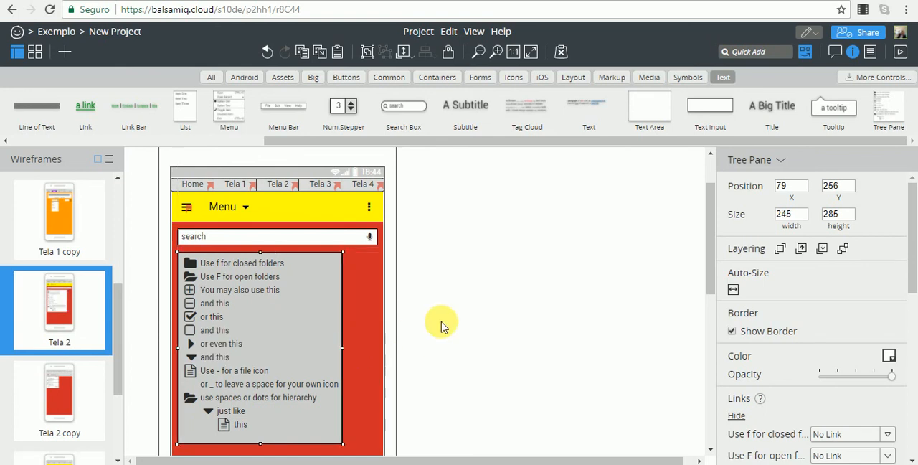
left_click(441, 327)
left_click(277, 318)
key("Delete")
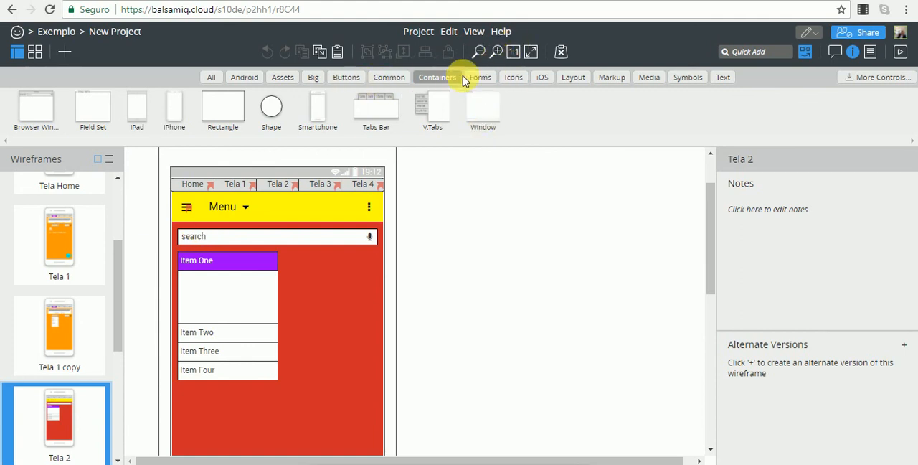
Add an H.Scroll Bar at X 89, Y 466 beneath the accordion and move its value slider slightly past the middle.
left_click(511, 81)
left_click(570, 78)
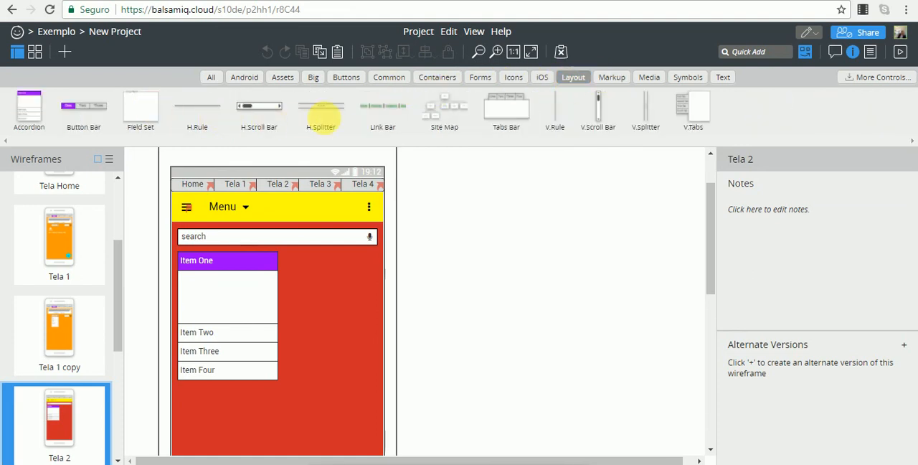
left_click_drag(267, 115, 222, 406)
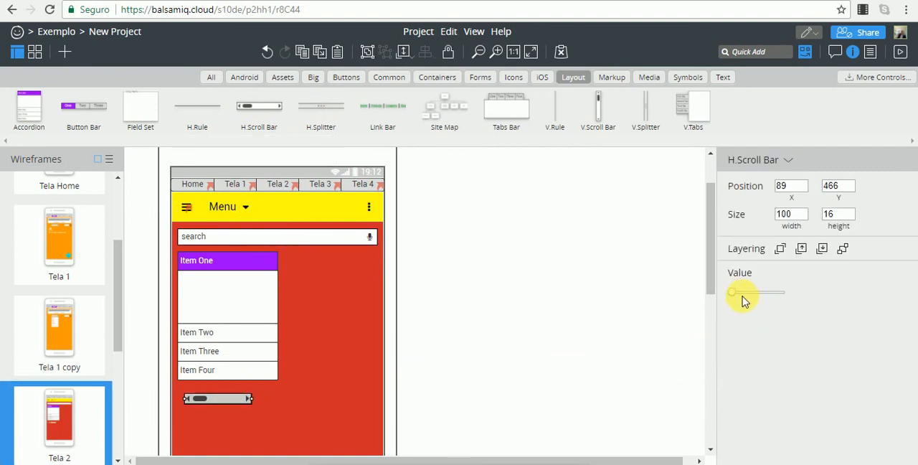
left_click_drag(743, 301, 765, 294)
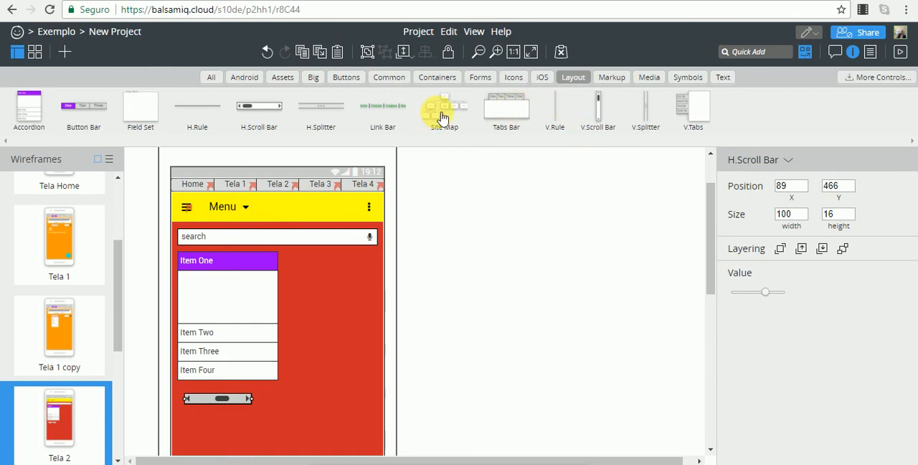
Add a Tabs Bar beside the accordion at X 234, Y 255, sized 143 by 100.
left_click(527, 112)
left_click_drag(241, 209, 387, 290)
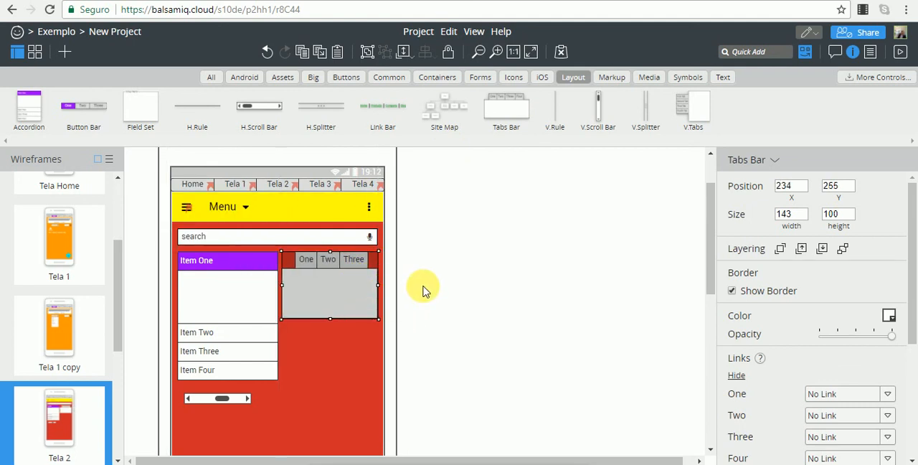
left_click(423, 289)
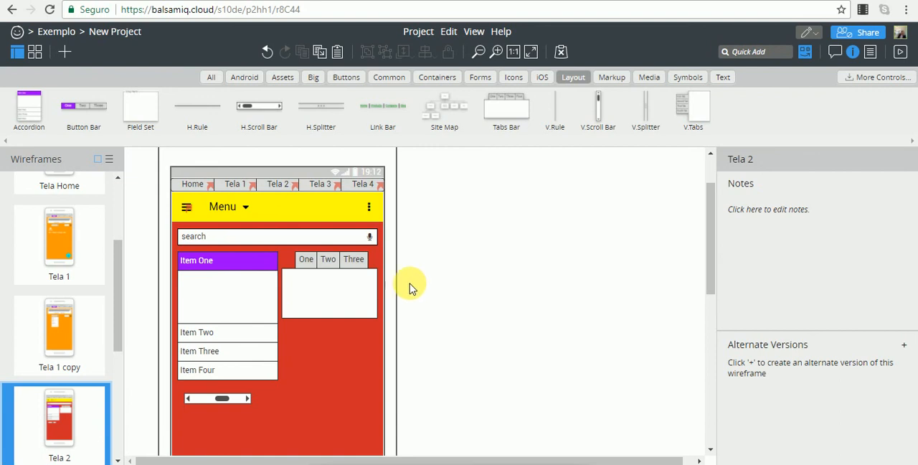